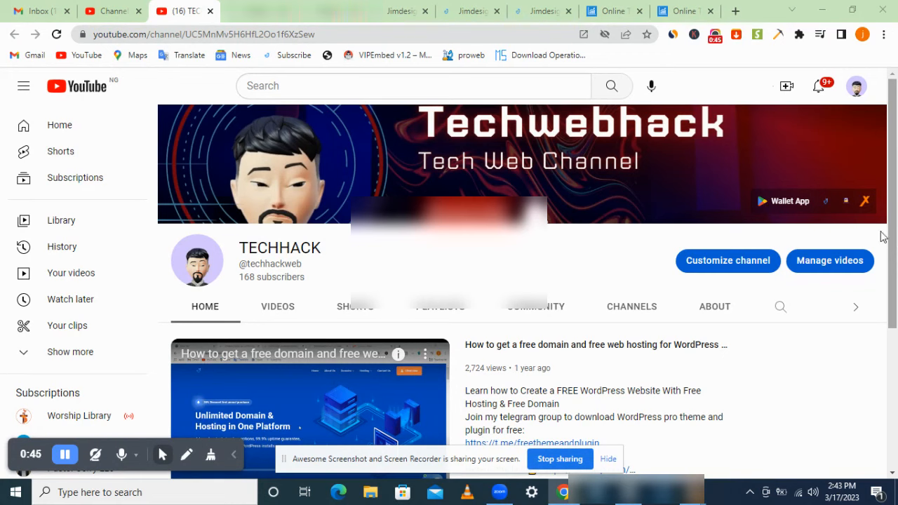
# Step: Switch to the Online Trade tab showing the 'The Better Way to Trade & Invest' homepage
pyautogui.click(627, 8)
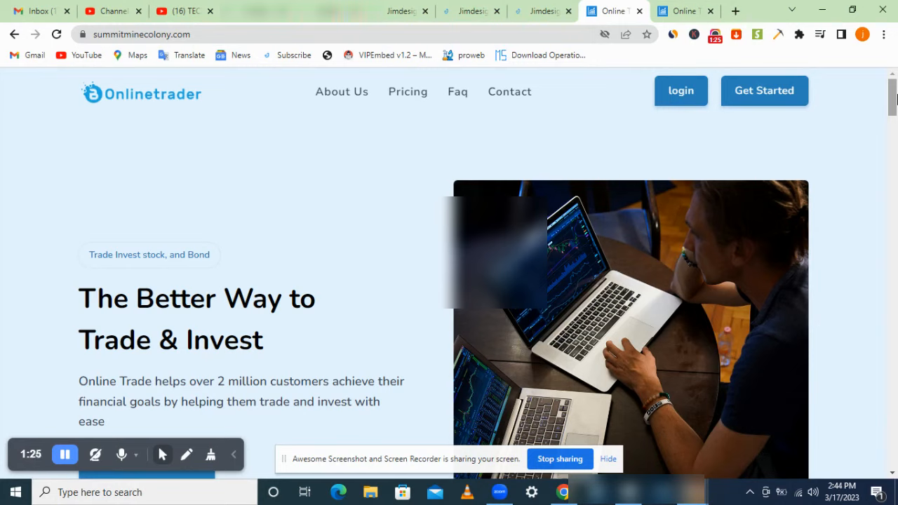
# Step: Go to the user dashboard and open Invest > Crypto Exchange, showing the $5.00 balance
pyautogui.moveTo(896, 100)
pyautogui.mouseDown()
pyautogui.moveTo(896, 242)
pyautogui.moveTo(896, 96)
pyautogui.mouseUp()
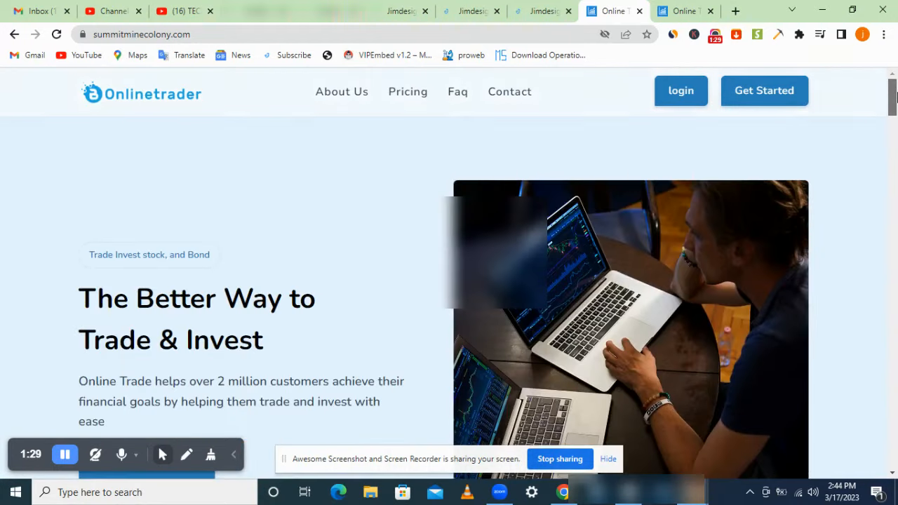
pyautogui.click(684, 10)
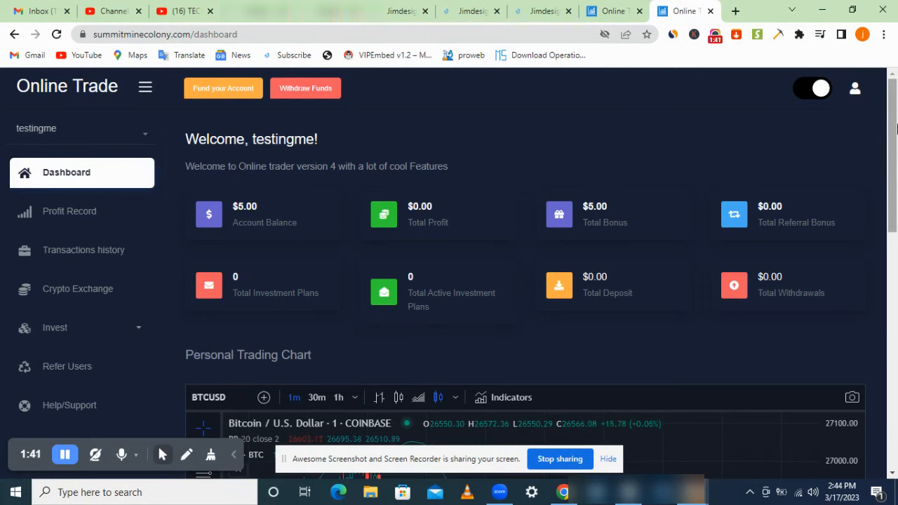
pyautogui.scroll(-1, 895, 168)
pyautogui.moveTo(894, 168); pyautogui.dragTo(894, 372)
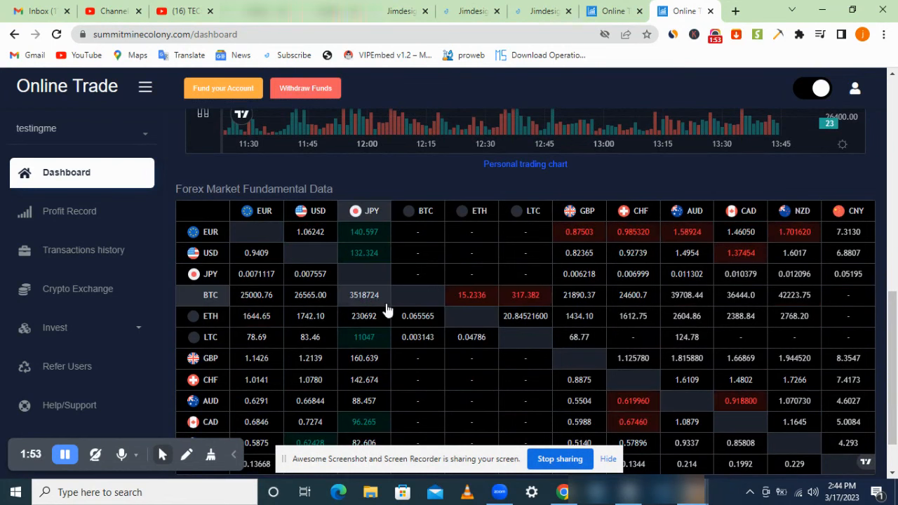
pyautogui.click(93, 329)
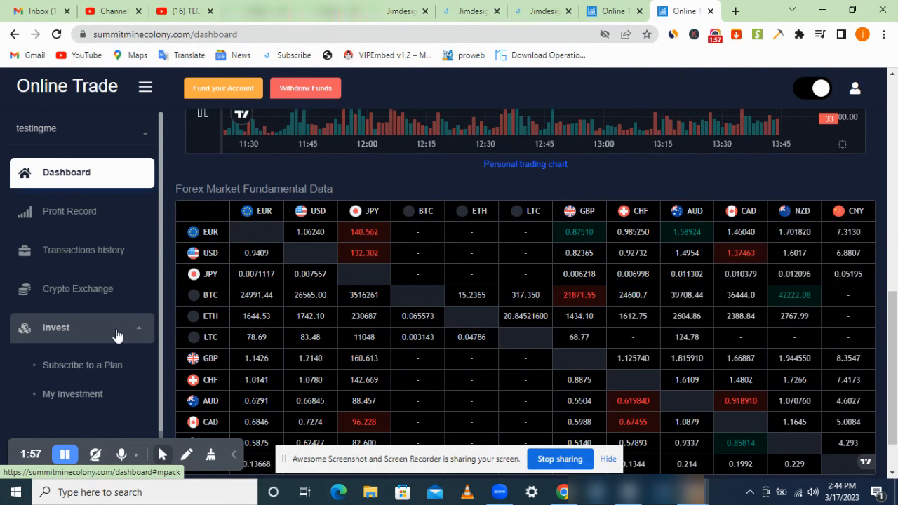
pyautogui.click(106, 291)
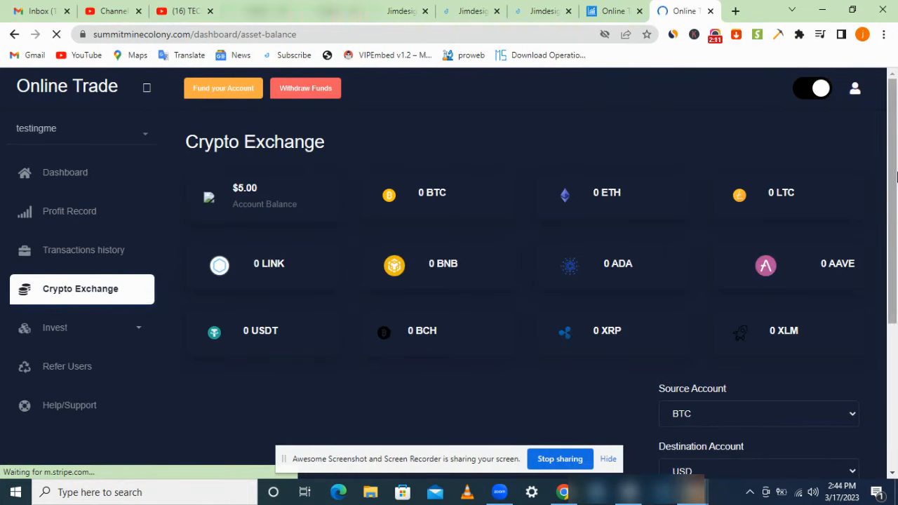
# Step: Scroll the Crypto Exchange page and keep USD as the Destination Account currency
pyautogui.scroll(-2, 895, 256)
pyautogui.scroll(-2, 895, 256)
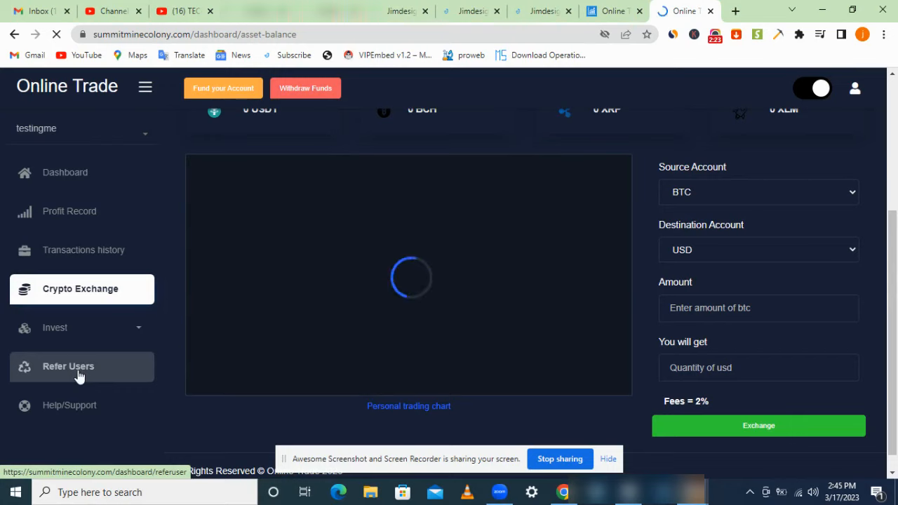
pyautogui.click(755, 249)
pyautogui.click(754, 250)
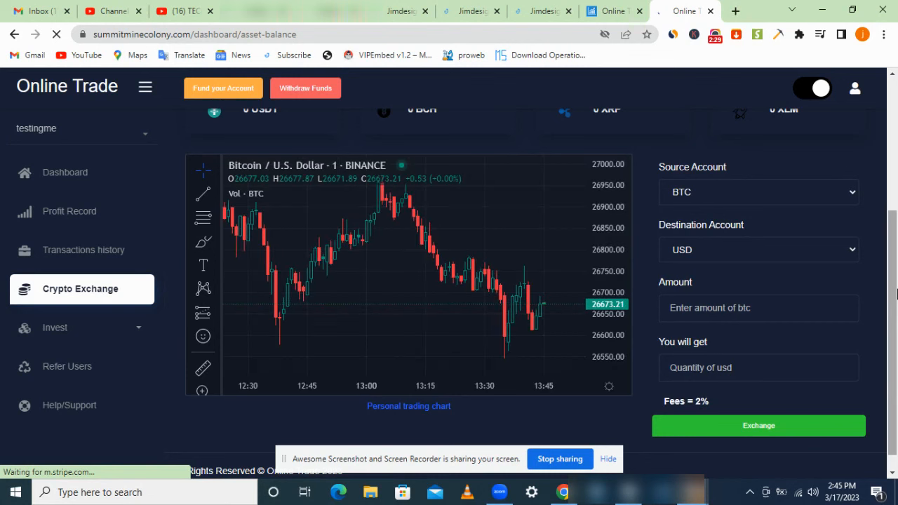
pyautogui.moveTo(895, 287); pyautogui.dragTo(894, 155)
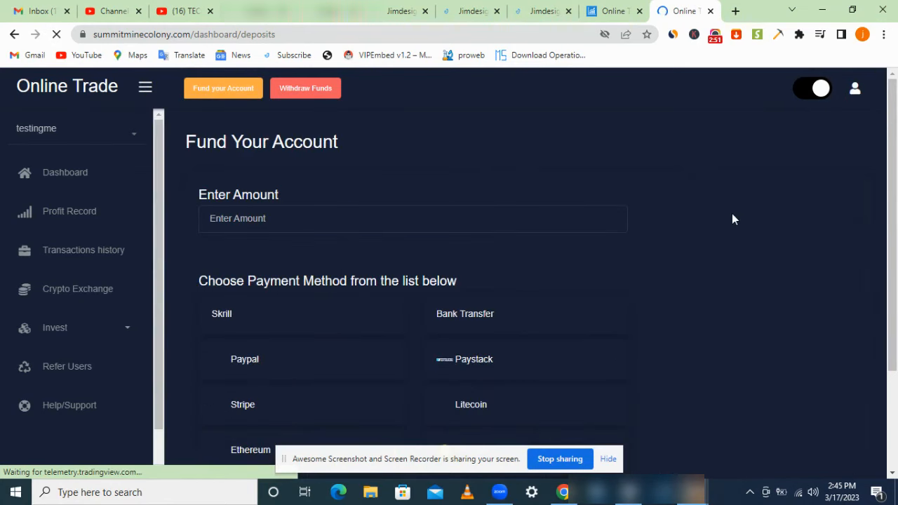
pyautogui.scroll(-2, 896, 188)
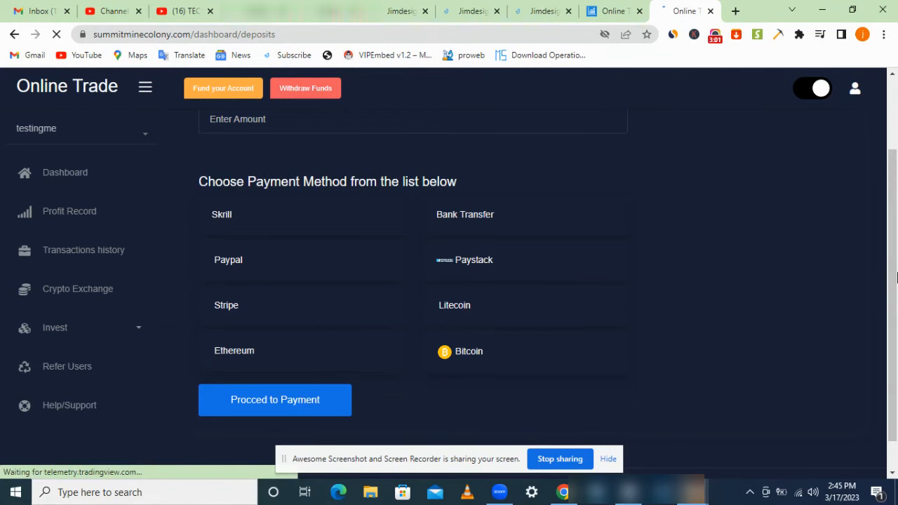
pyautogui.scroll(3, 895, 246)
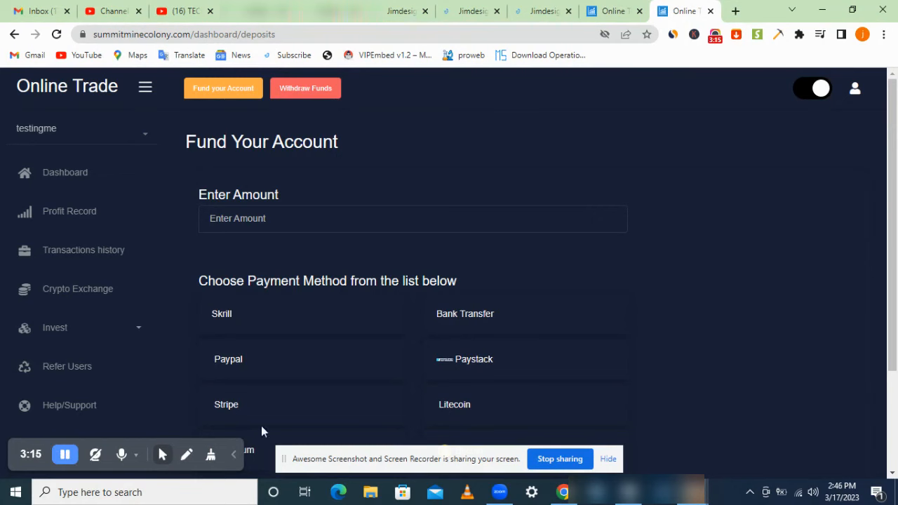
pyautogui.moveTo(693, 491)
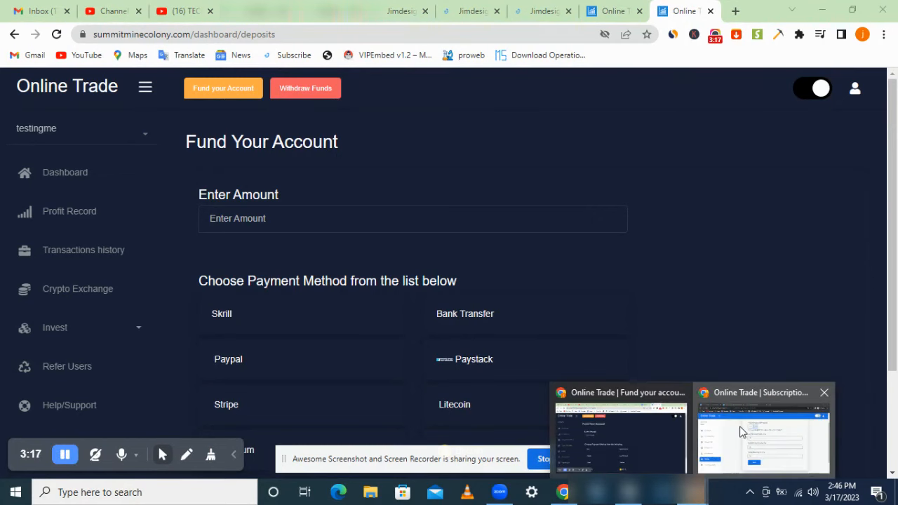
pyautogui.click(742, 431)
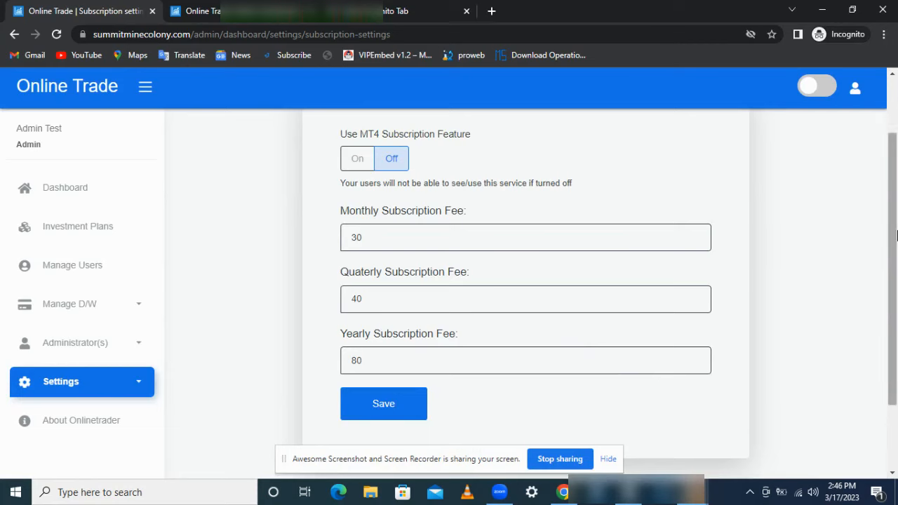
# Step: Turn on admin dark mode, view Investment Plans, then open Manage Users listing two users
pyautogui.click(66, 196)
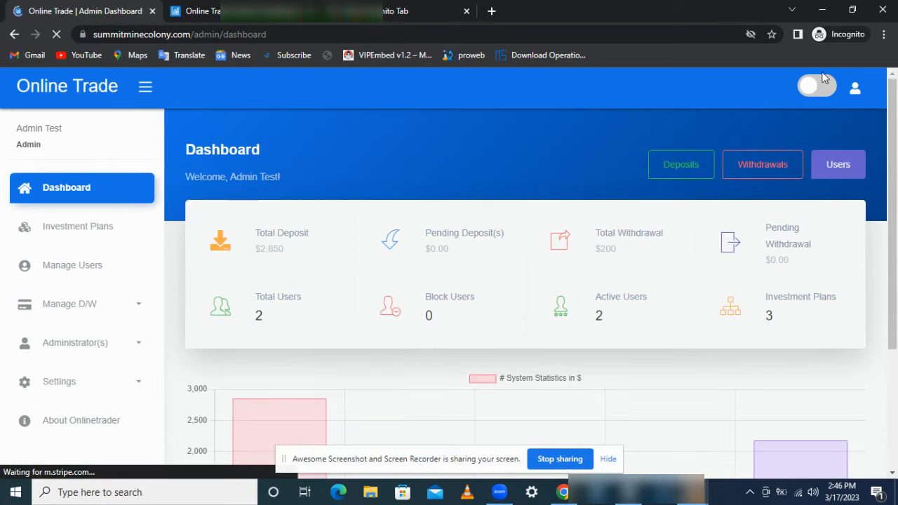
pyautogui.click(815, 87)
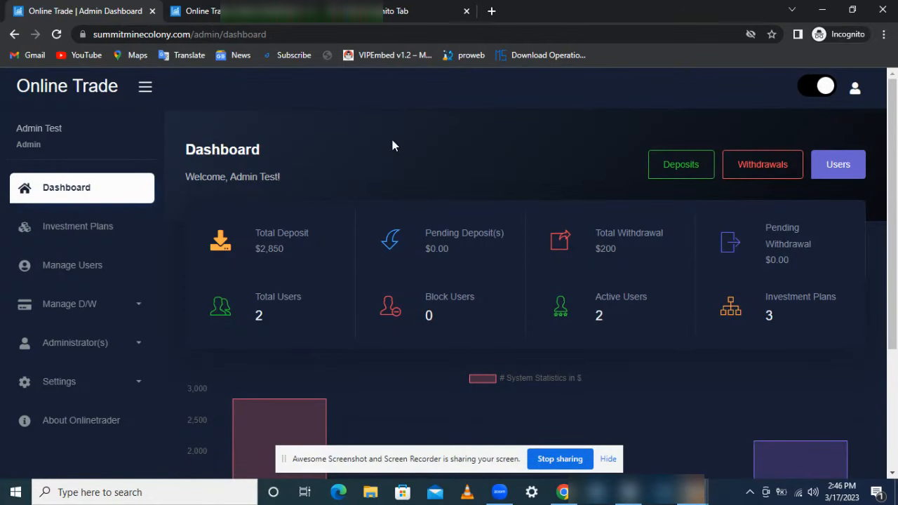
pyautogui.click(108, 224)
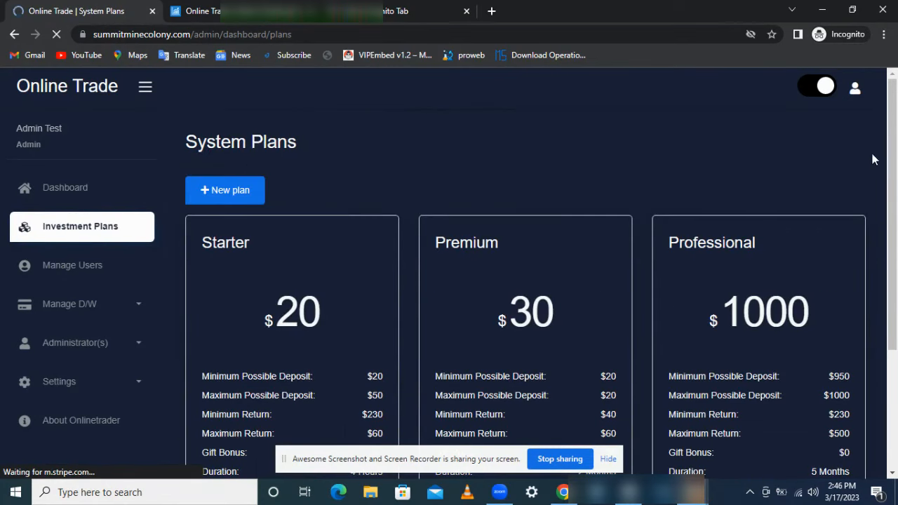
pyautogui.moveTo(895, 131); pyautogui.dragTo(896, 219)
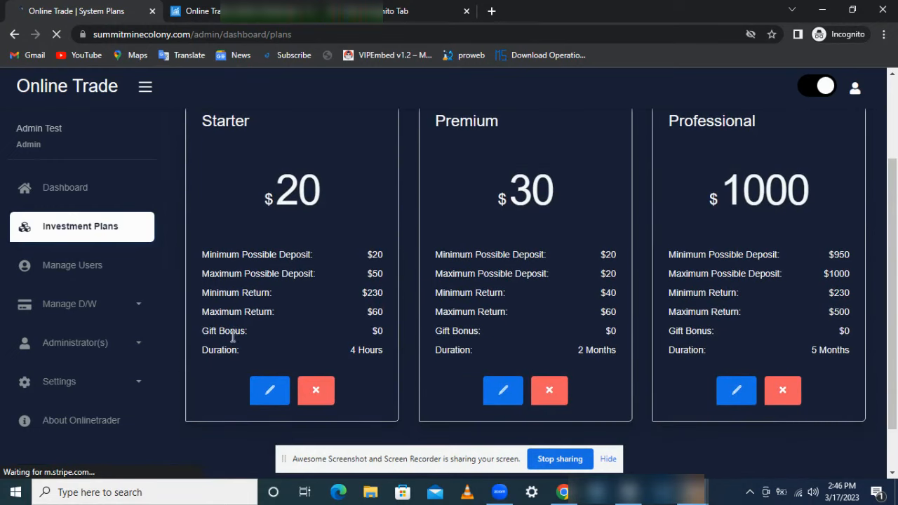
pyautogui.click(100, 304)
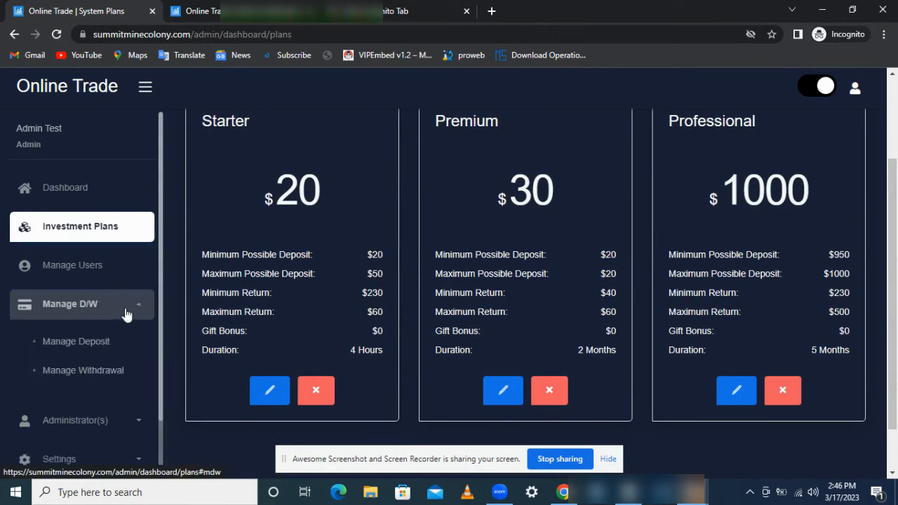
pyautogui.click(137, 307)
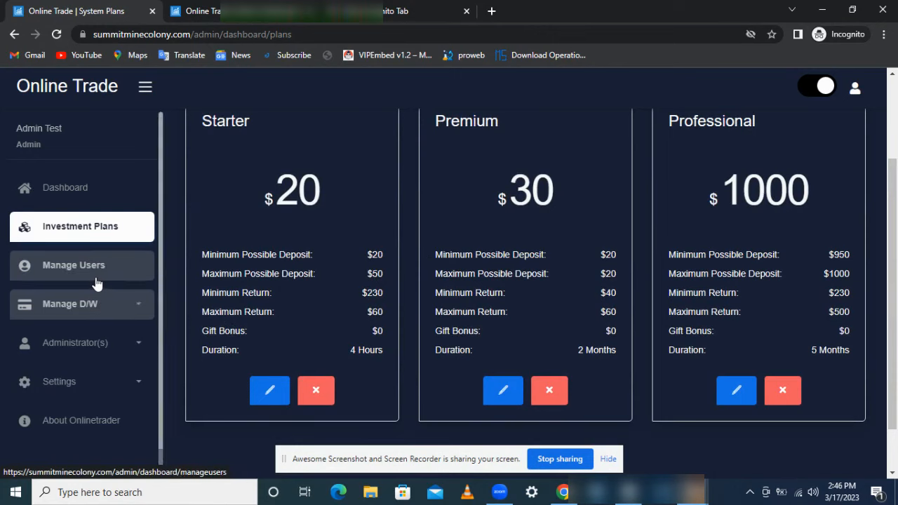
pyautogui.click(101, 273)
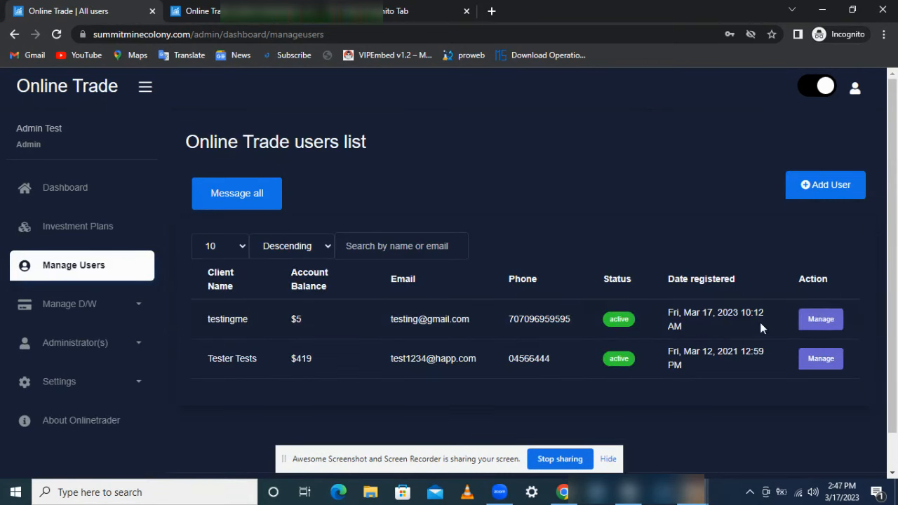
# Step: Open the testingme user's details and choose Actions > Credit/Debit
pyautogui.click(820, 319)
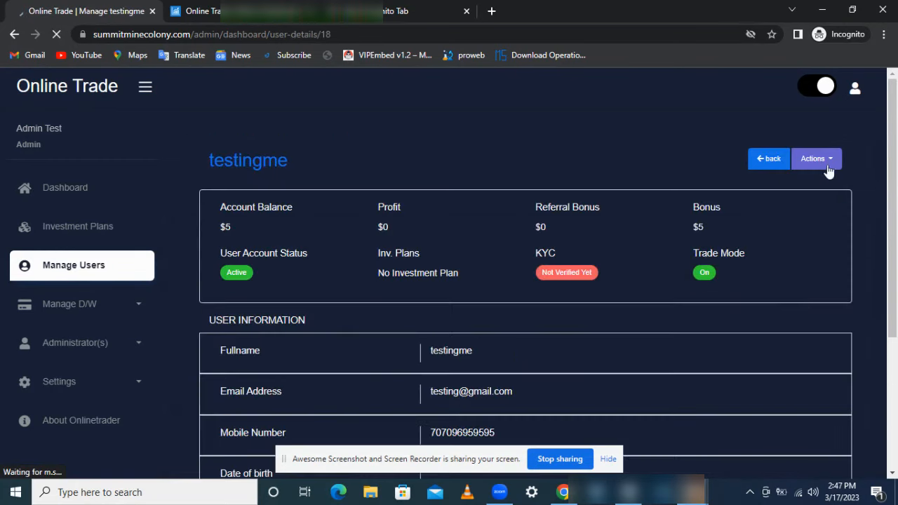
pyautogui.click(817, 164)
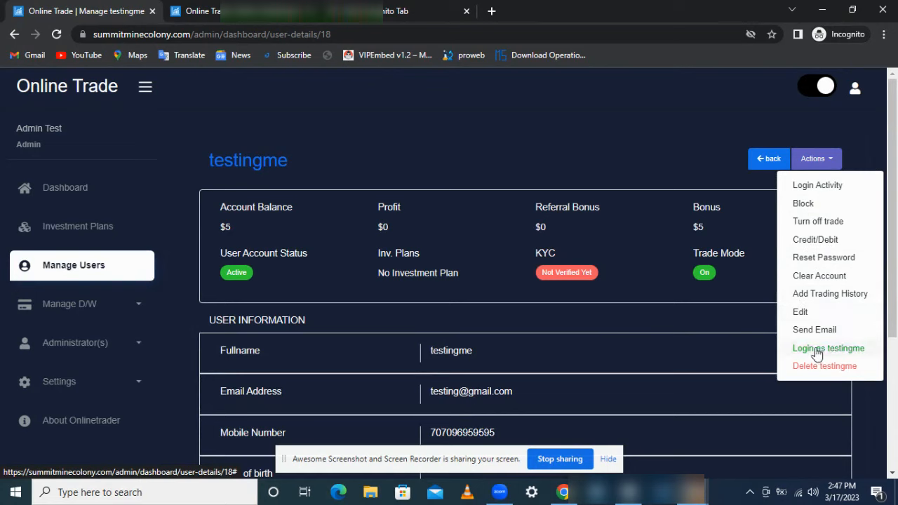
pyautogui.click(816, 241)
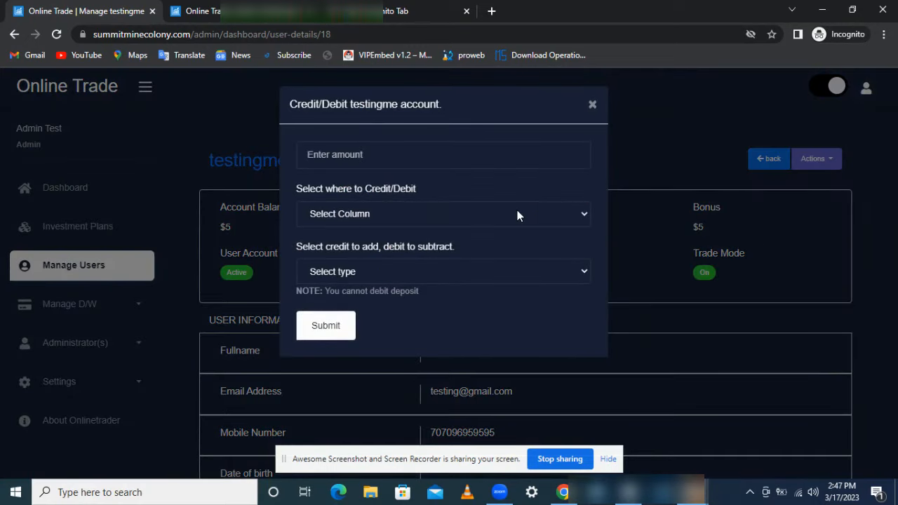
# Step: Close the first Credit/Debit form and reopen it from the user's Actions menu
pyautogui.click(507, 217)
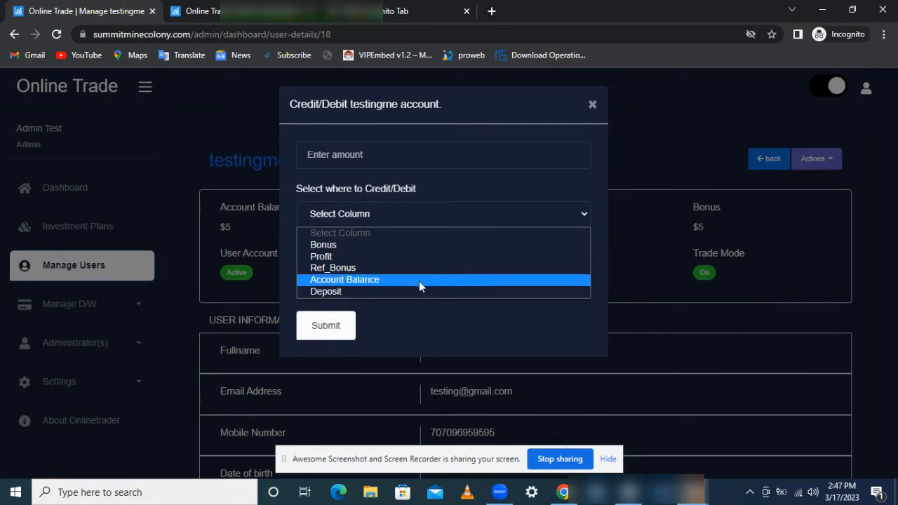
pyautogui.click(500, 184)
pyautogui.click(511, 166)
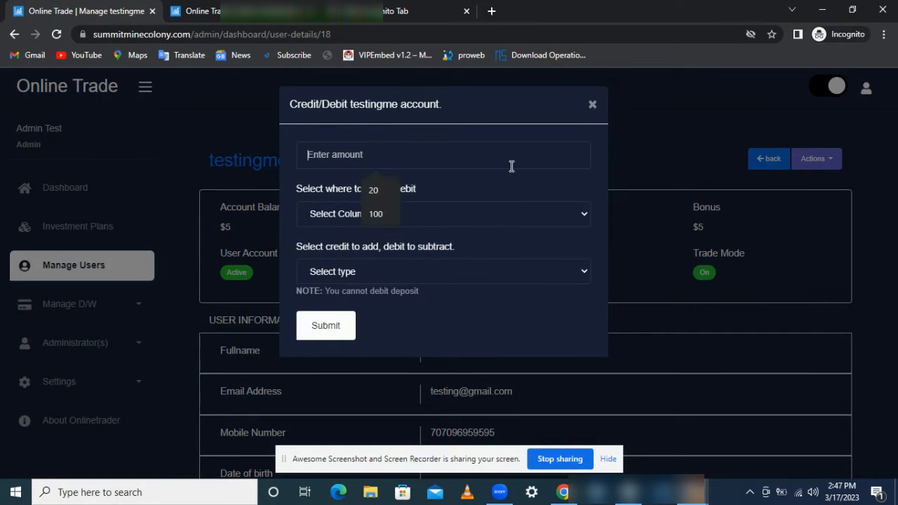
pyautogui.click(592, 105)
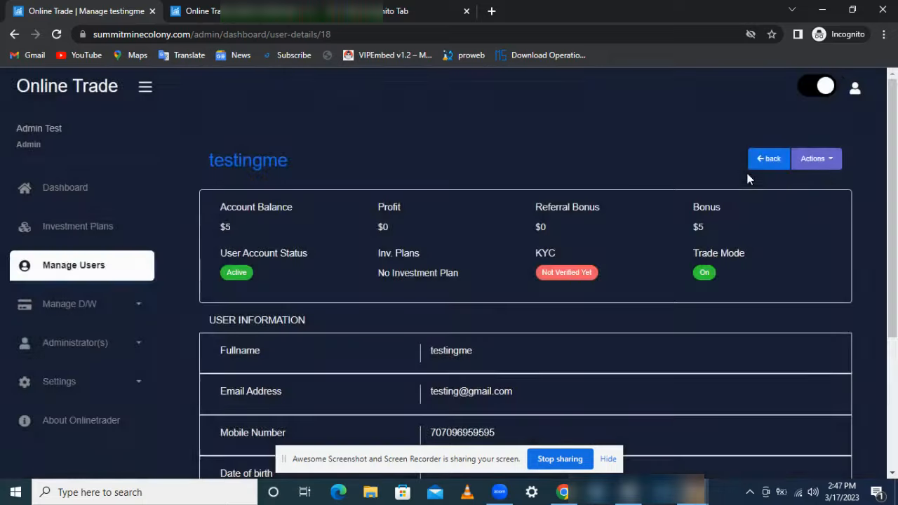
pyautogui.moveTo(894, 141)
pyautogui.mouseDown()
pyautogui.moveTo(897, 272)
pyautogui.moveTo(896, 142)
pyautogui.mouseUp()
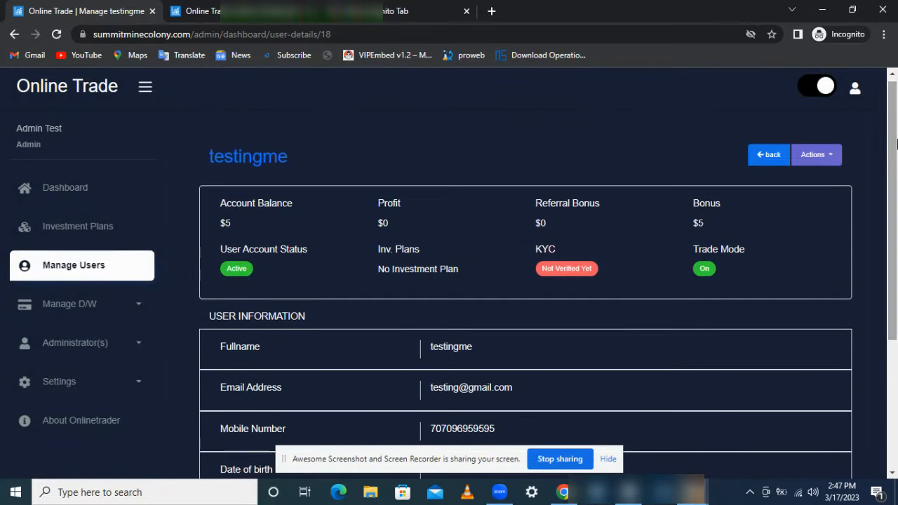
pyautogui.click(812, 154)
pyautogui.click(817, 236)
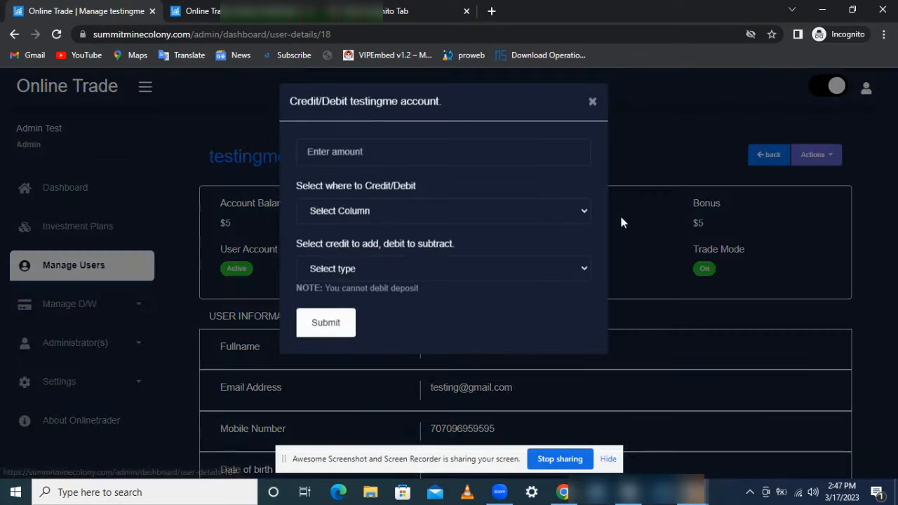
# Step: Credit 100 to testingme's Account Balance, bringing it to $105
pyautogui.click(445, 165)
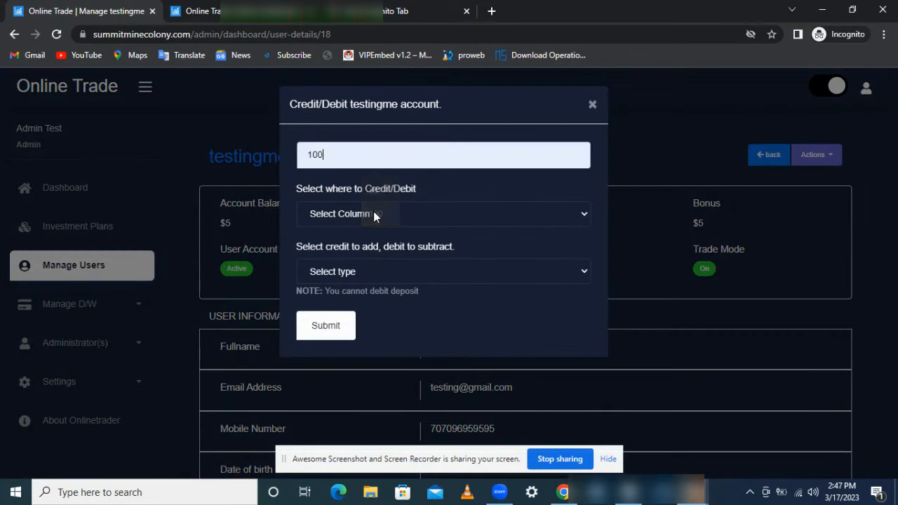
pyautogui.click(373, 214)
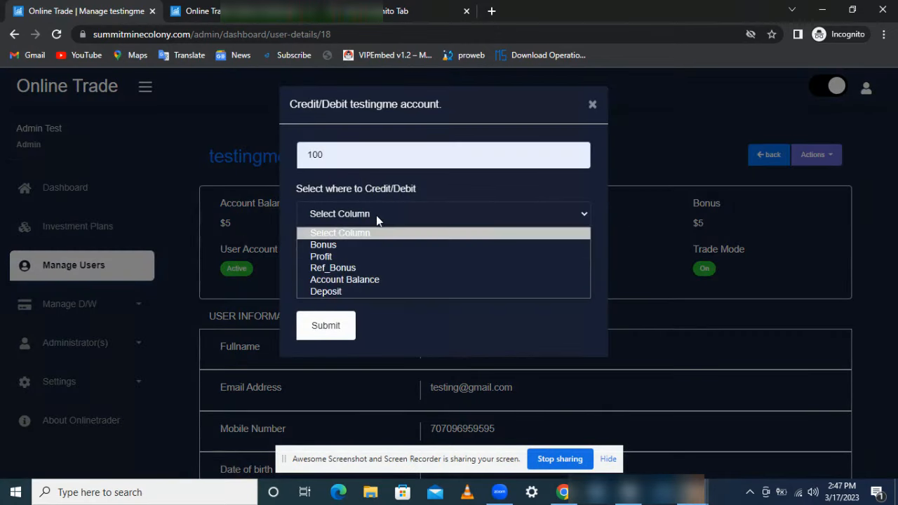
pyautogui.click(363, 257)
pyautogui.click(381, 271)
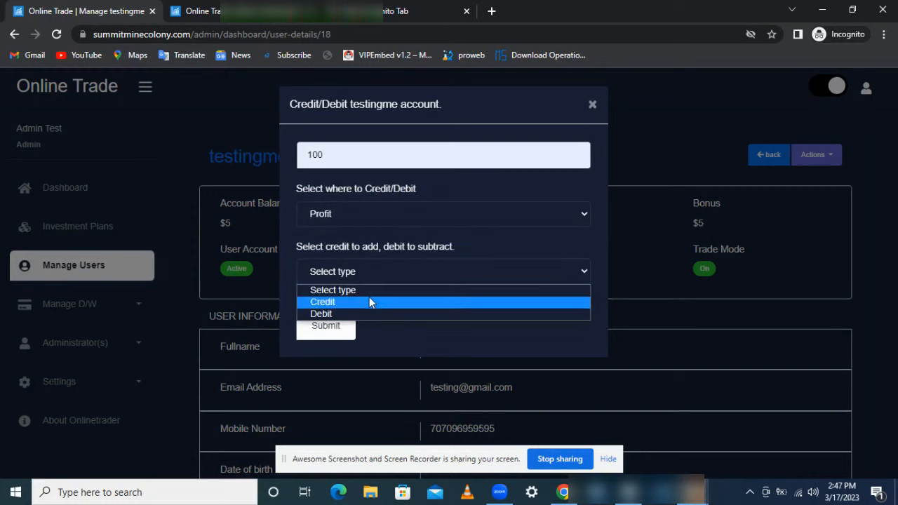
pyautogui.click(381, 300)
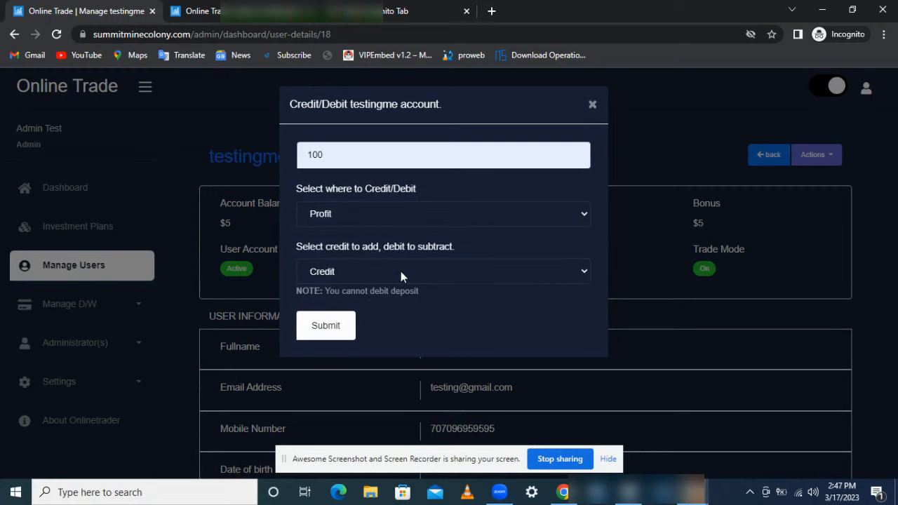
pyautogui.click(398, 216)
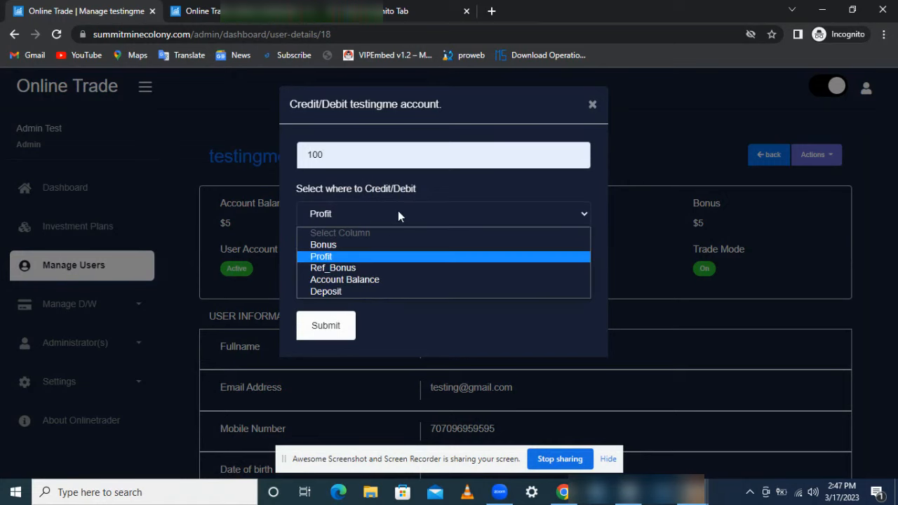
pyautogui.click(378, 280)
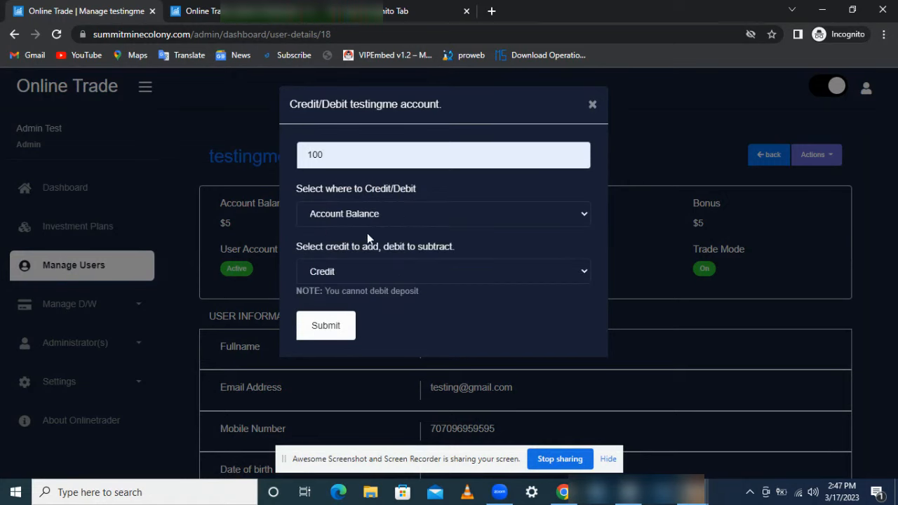
pyautogui.click(339, 331)
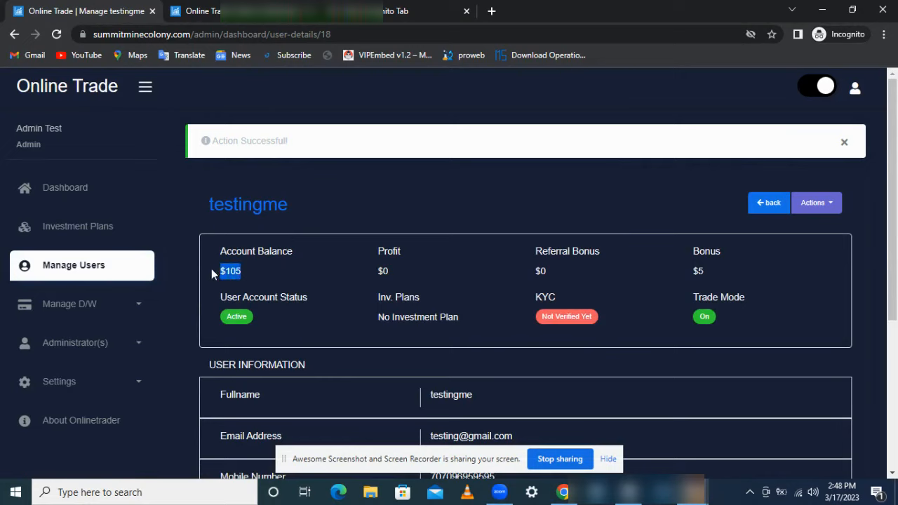
pyautogui.click(304, 265)
pyautogui.moveTo(693, 491)
pyautogui.click(614, 424)
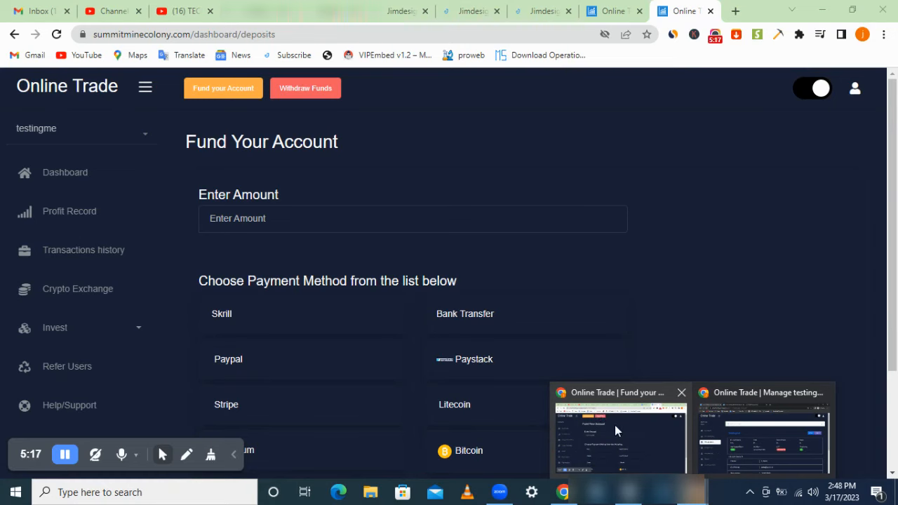
pyautogui.click(97, 175)
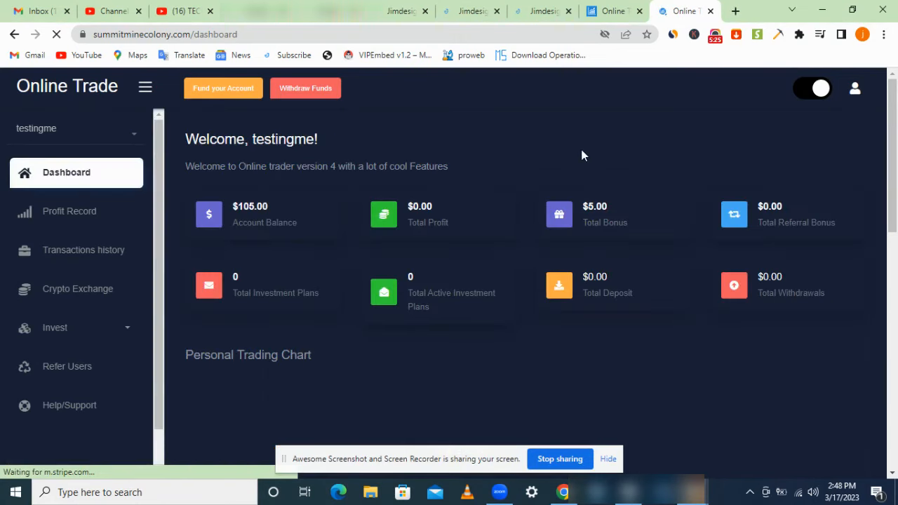
pyautogui.doubleClick(245, 208)
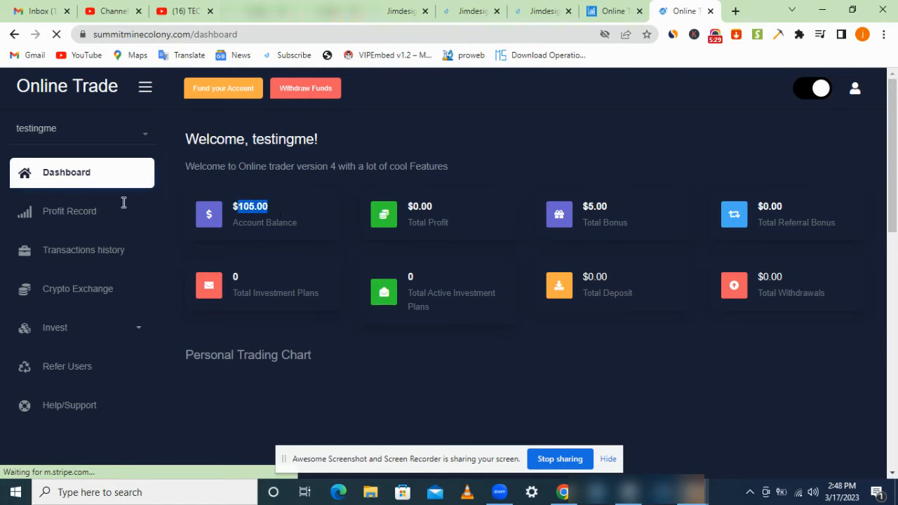
pyautogui.click(77, 218)
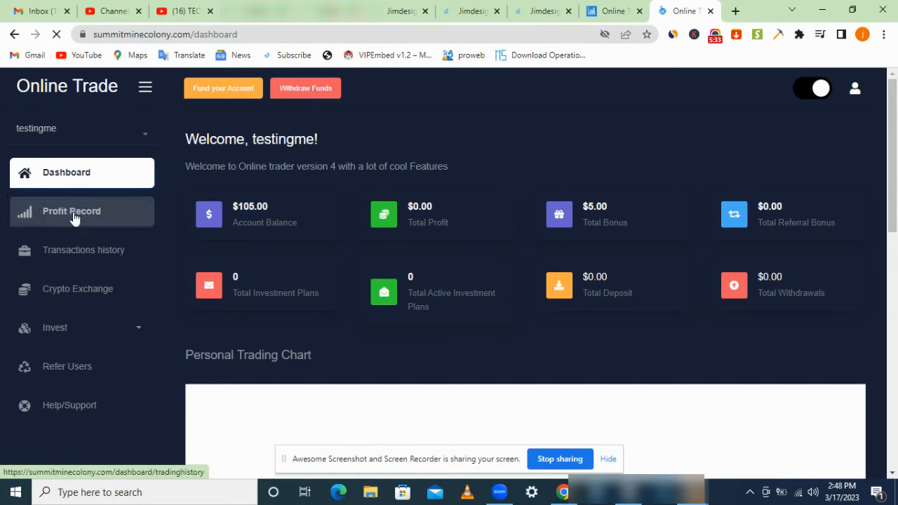
pyautogui.click(75, 217)
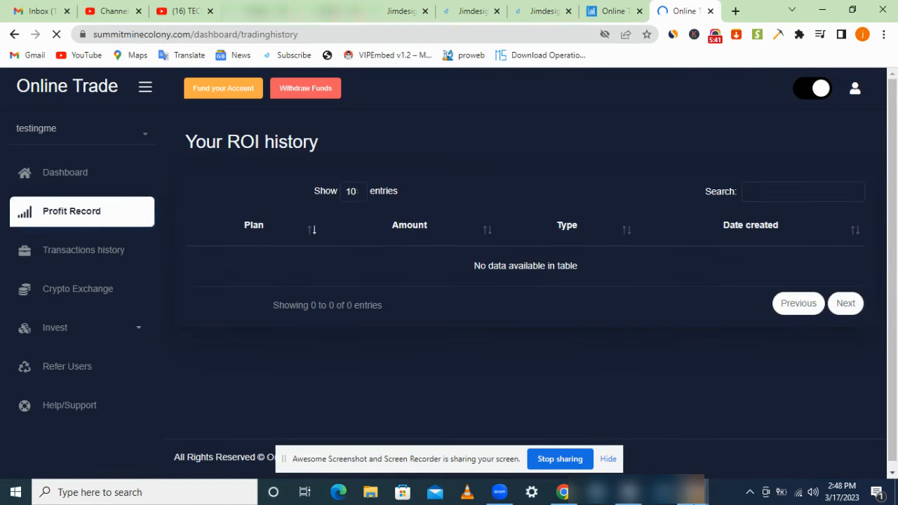
pyautogui.moveTo(690, 492)
pyautogui.click(748, 400)
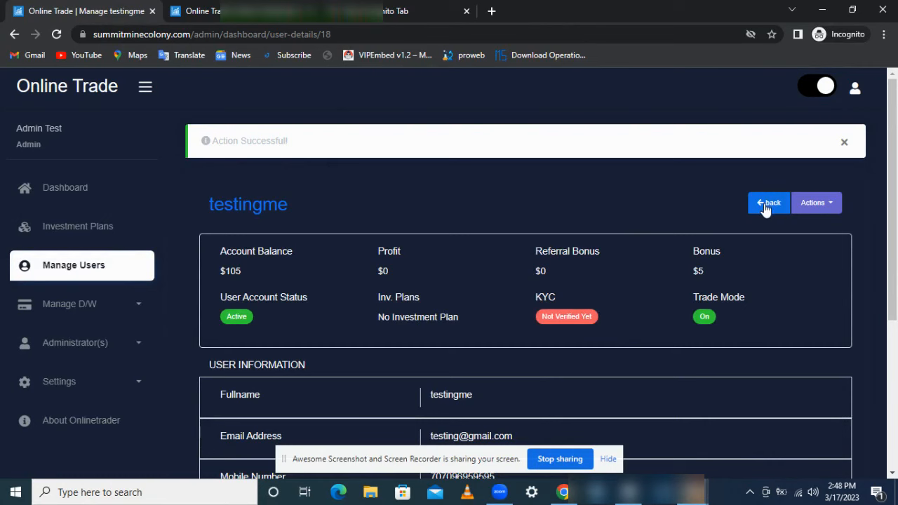
# Step: Credit 20 to testingme's Profit, then switch to the user's browser window
pyautogui.click(807, 206)
pyautogui.click(820, 282)
pyautogui.click(446, 217)
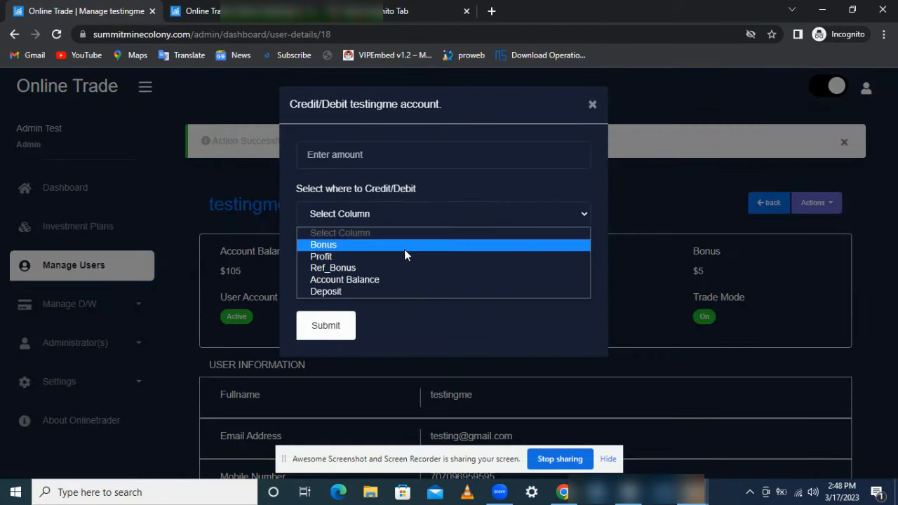
pyautogui.click(384, 257)
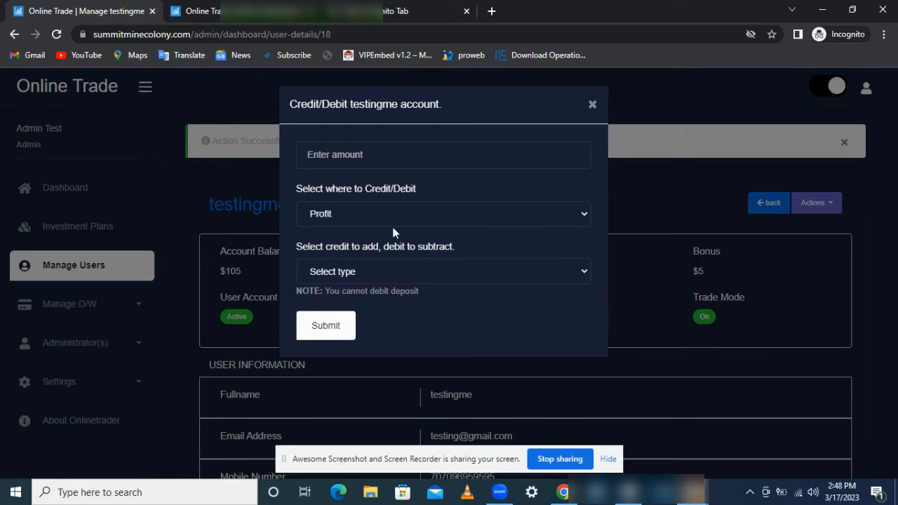
pyautogui.click(377, 275)
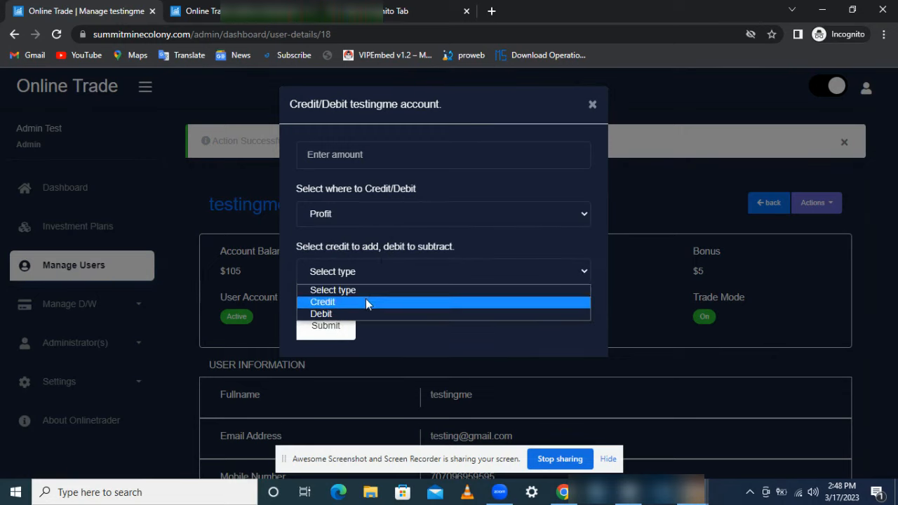
pyautogui.click(366, 300)
pyautogui.click(369, 156)
pyautogui.click(378, 194)
pyautogui.click(382, 222)
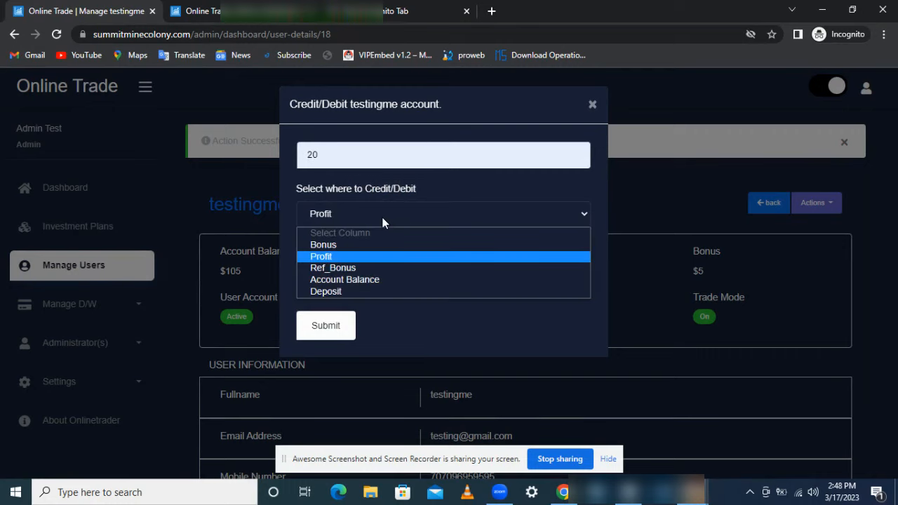
pyautogui.click(382, 223)
pyautogui.click(334, 337)
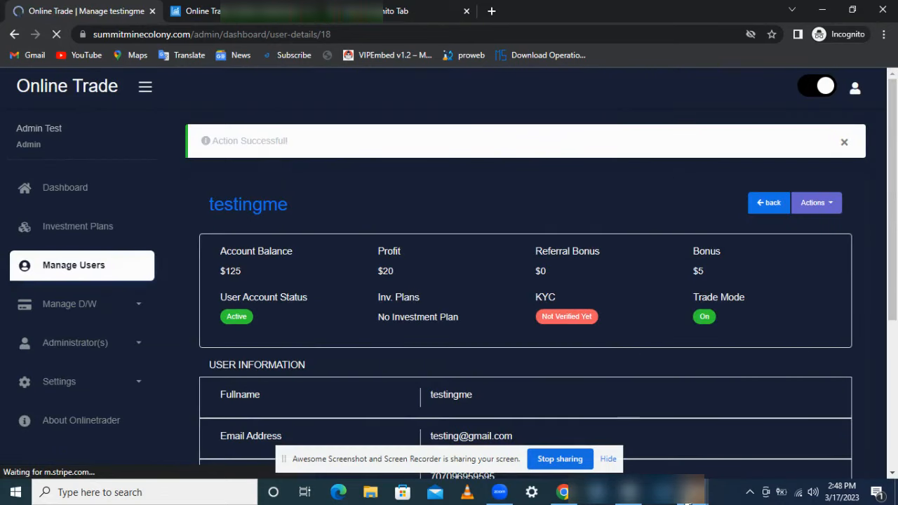
pyautogui.moveTo(688, 494)
pyautogui.click(610, 378)
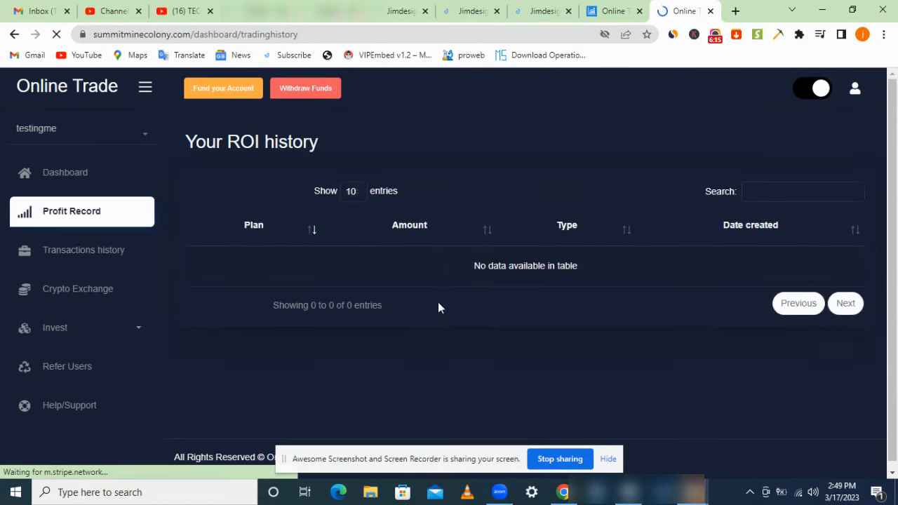
pyautogui.click(106, 185)
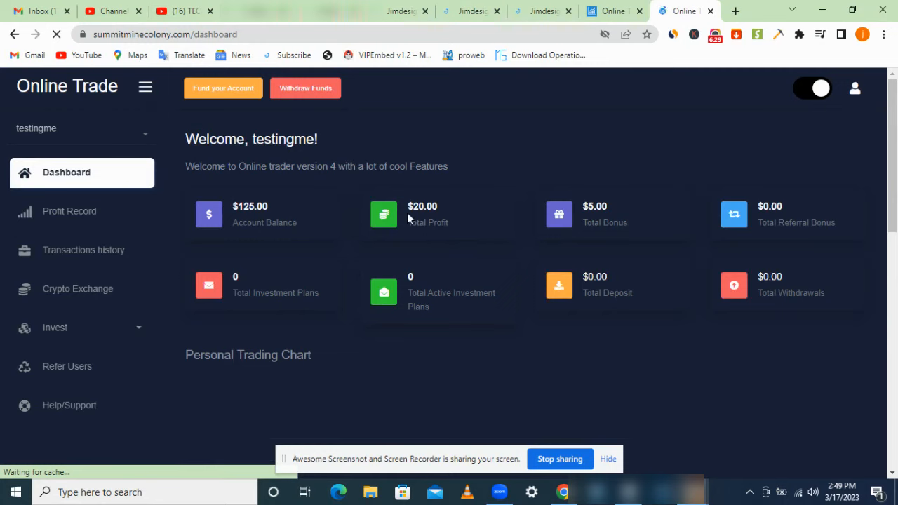
pyautogui.moveTo(446, 203); pyautogui.dragTo(405, 209)
pyautogui.click(117, 326)
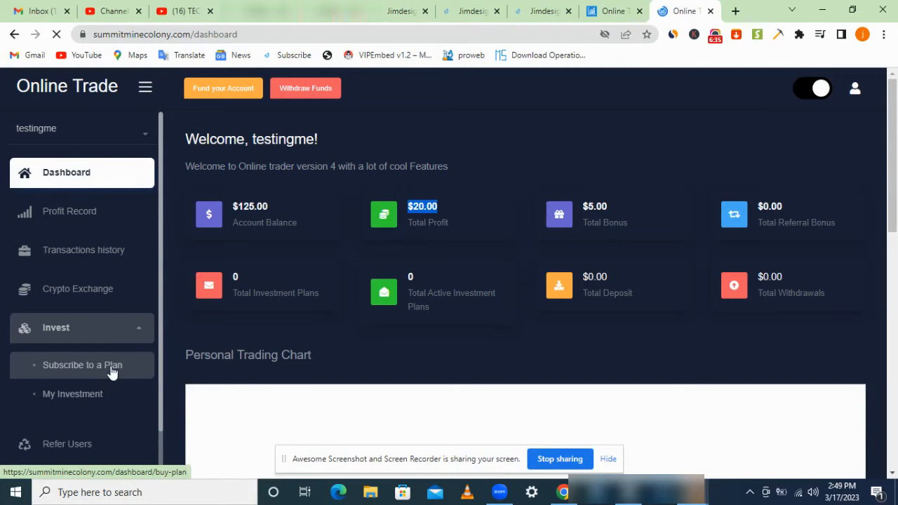
pyautogui.click(145, 332)
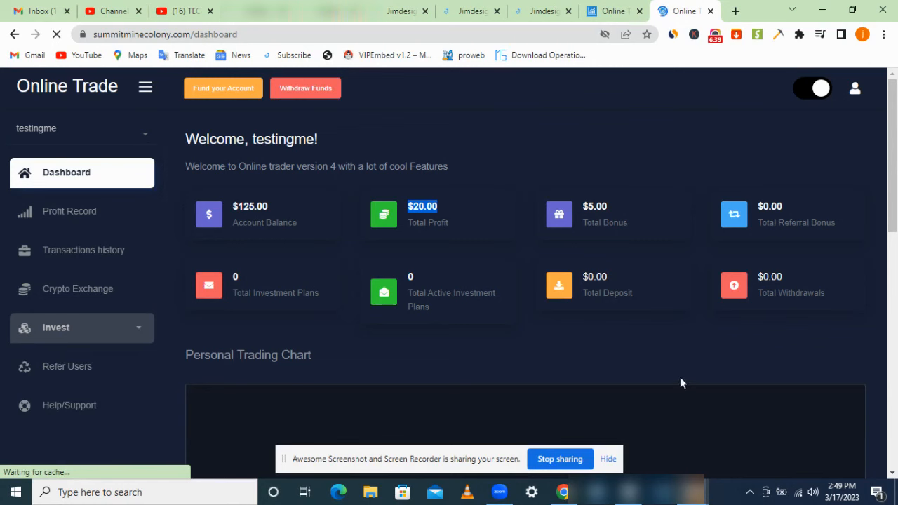
pyautogui.click(695, 494)
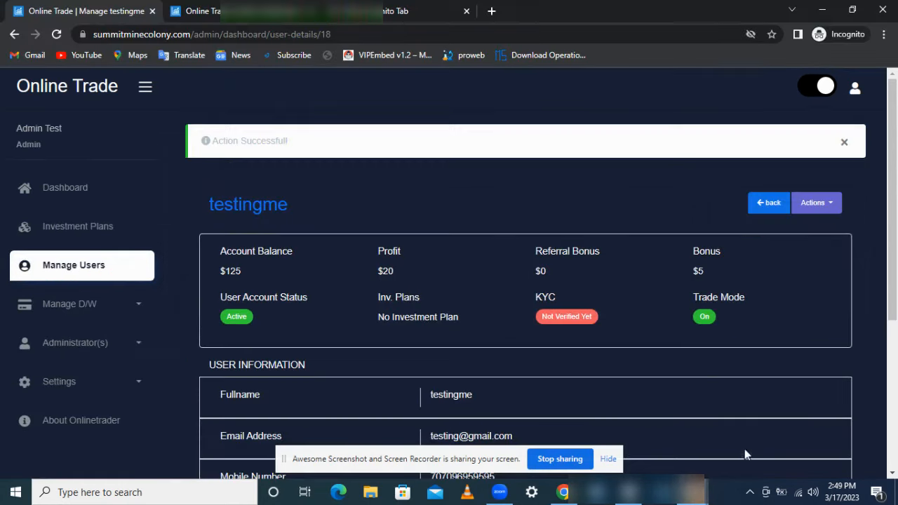
# Step: Expand the Settings section and open the App Settings page
pyautogui.click(129, 380)
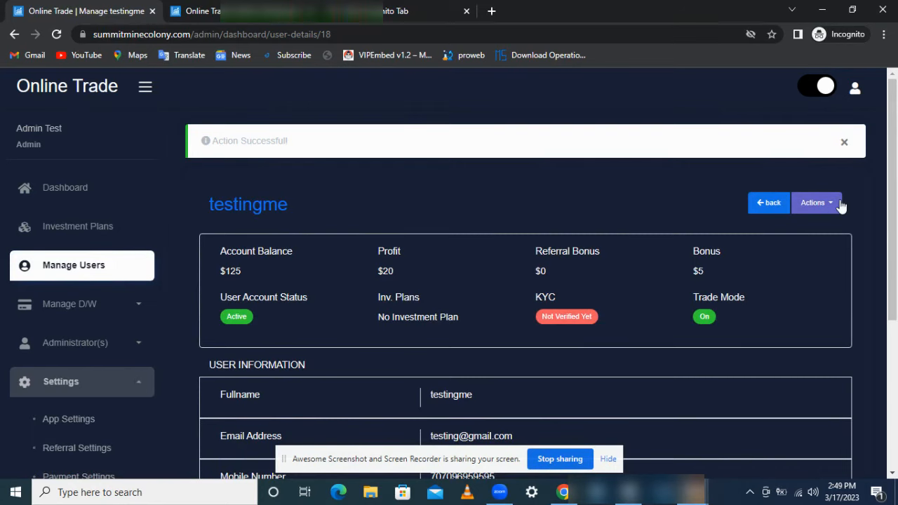
pyautogui.scroll(-2, 656, 242)
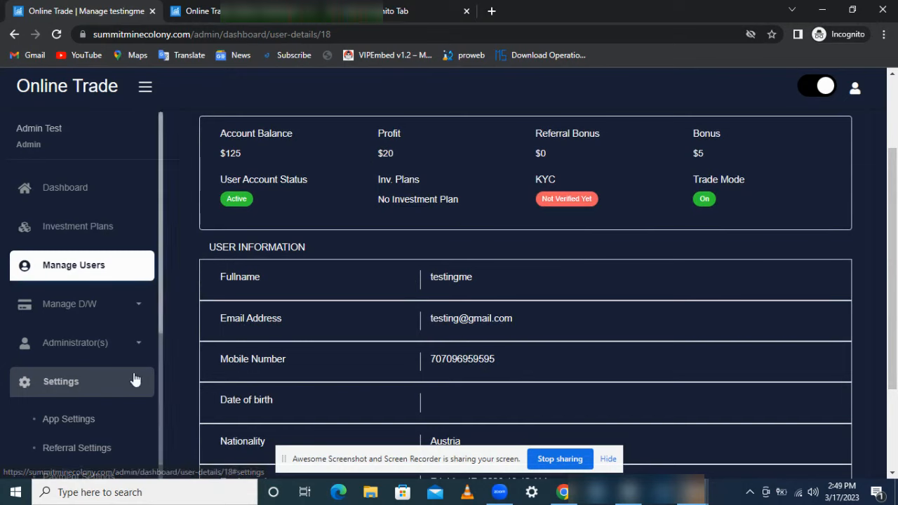
pyautogui.scroll(-1, 157, 346)
pyautogui.scroll(-1, 157, 347)
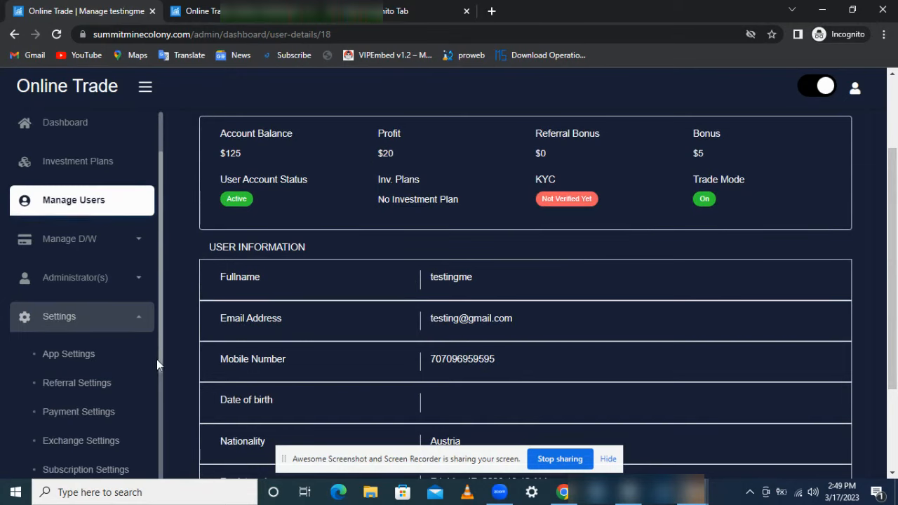
pyautogui.click(91, 357)
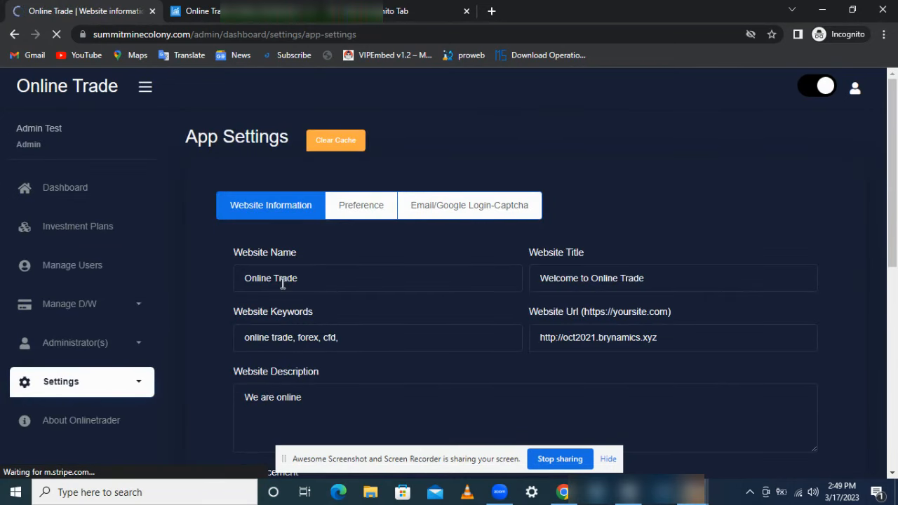
# Step: Inspect the Website Name, URL and the 'tawk to codess' live chat widget code
pyautogui.doubleClick(272, 278)
pyautogui.click(271, 279)
pyautogui.click(309, 280)
pyautogui.moveTo(668, 337); pyautogui.dragTo(511, 342)
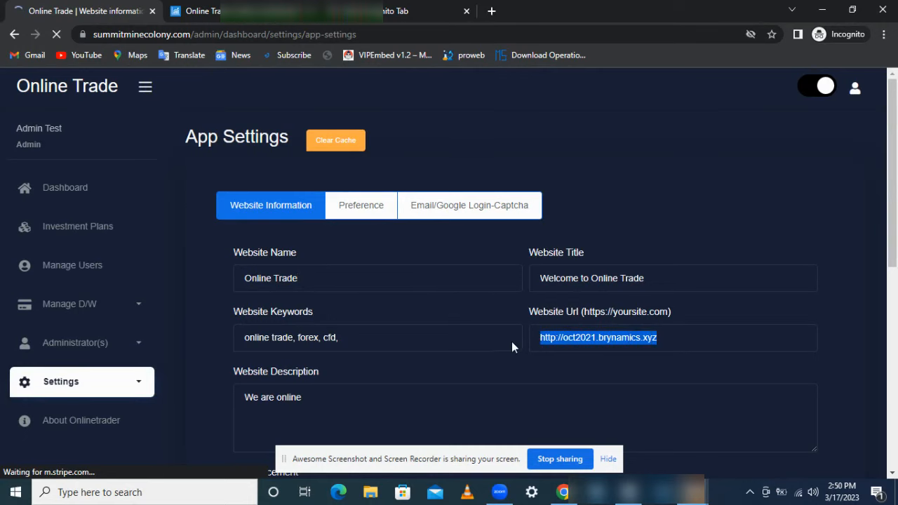
pyautogui.click(738, 197)
pyautogui.scroll(-4, 704, 249)
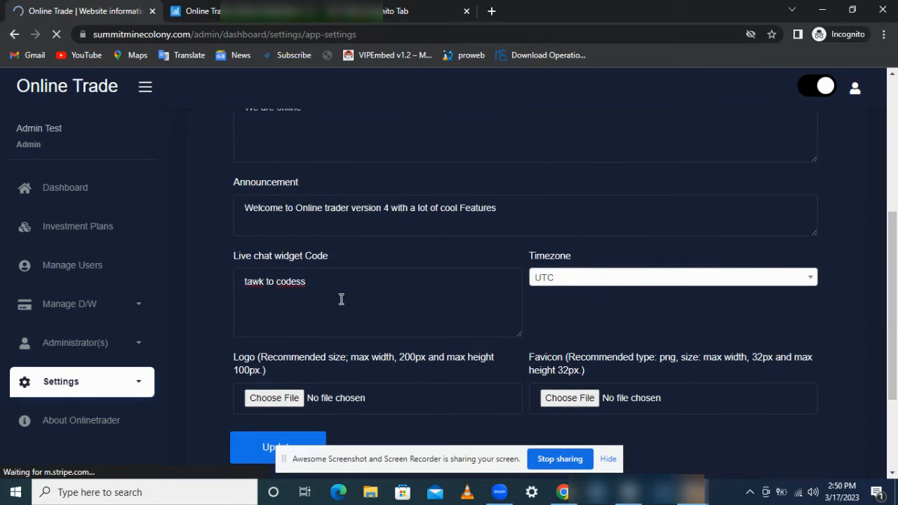
pyautogui.moveTo(341, 299); pyautogui.dragTo(235, 279)
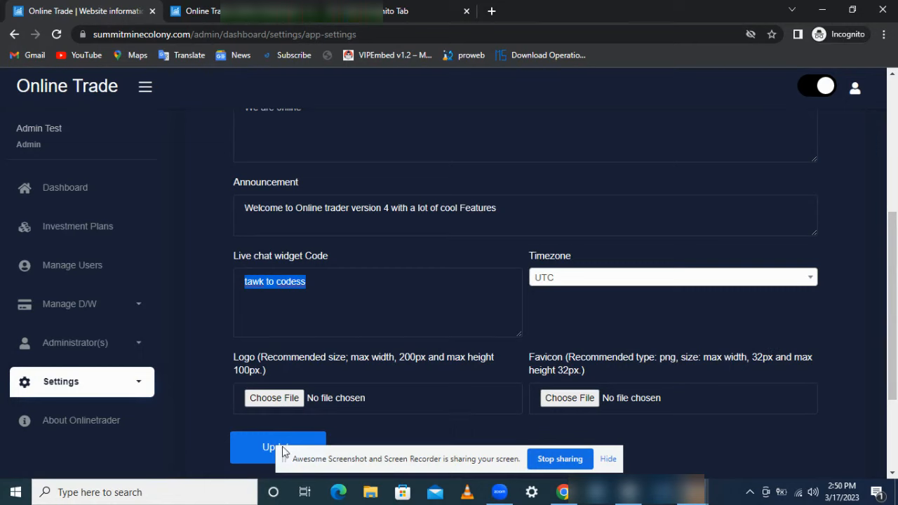
# Step: Check the user's dashboard window
pyautogui.moveTo(691, 491)
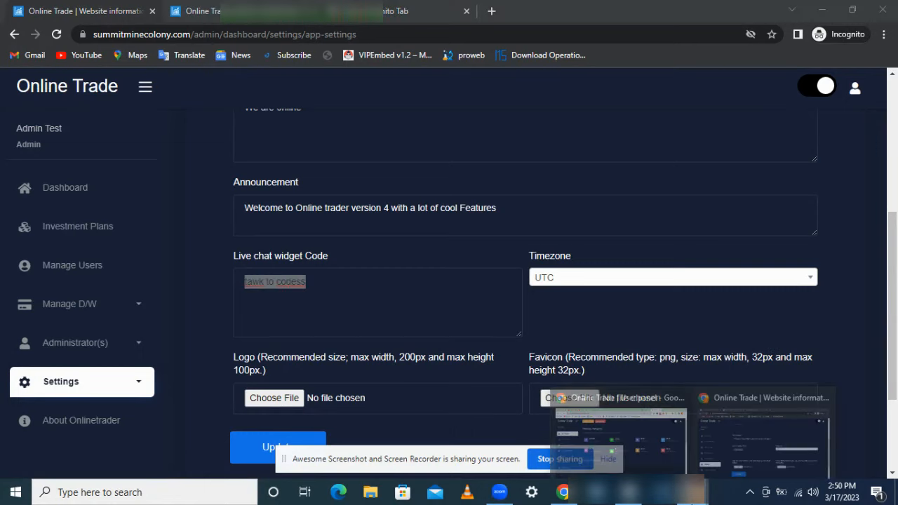
pyautogui.click(629, 447)
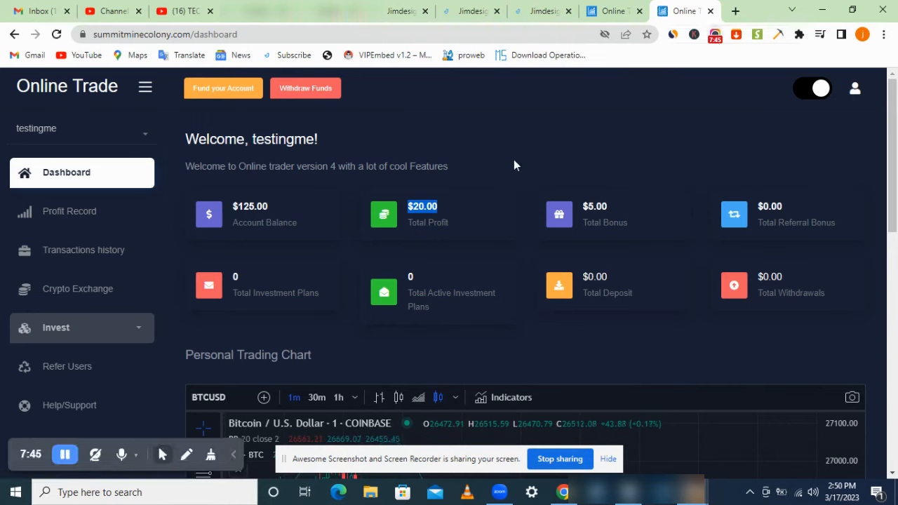
pyautogui.click(71, 455)
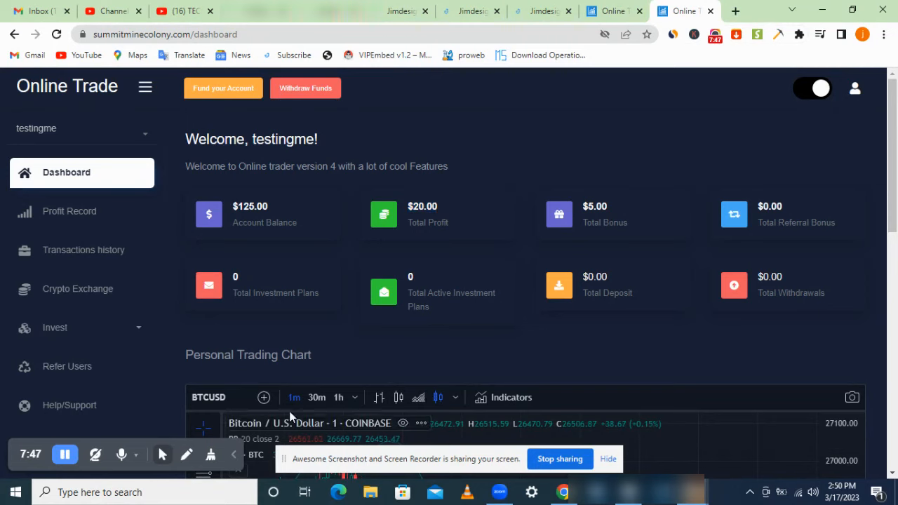
# Step: Return to the admin App Settings window and expand the Settings sections list
pyautogui.moveTo(691, 491)
pyautogui.click(744, 421)
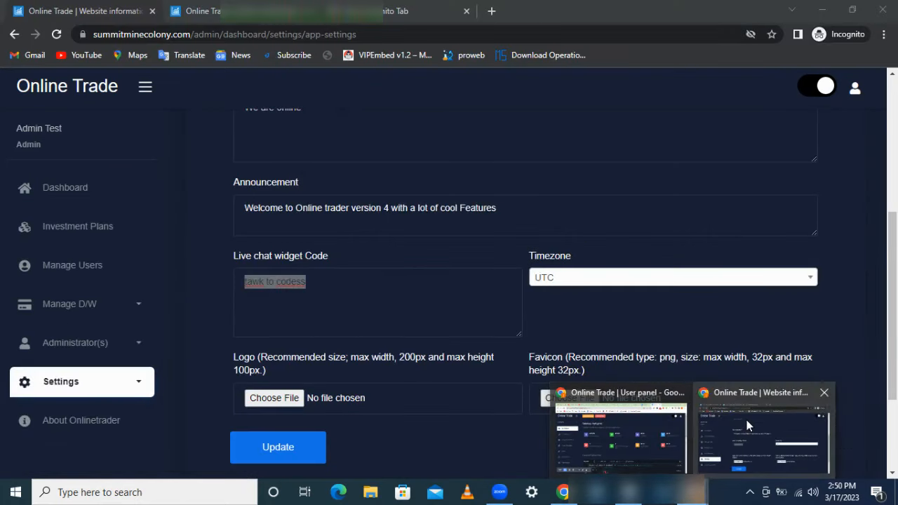
pyautogui.click(668, 438)
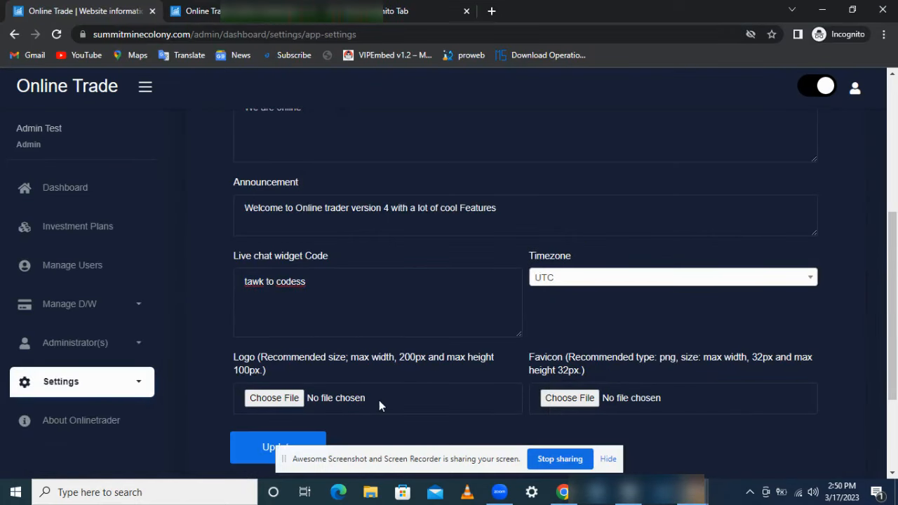
pyautogui.click(140, 388)
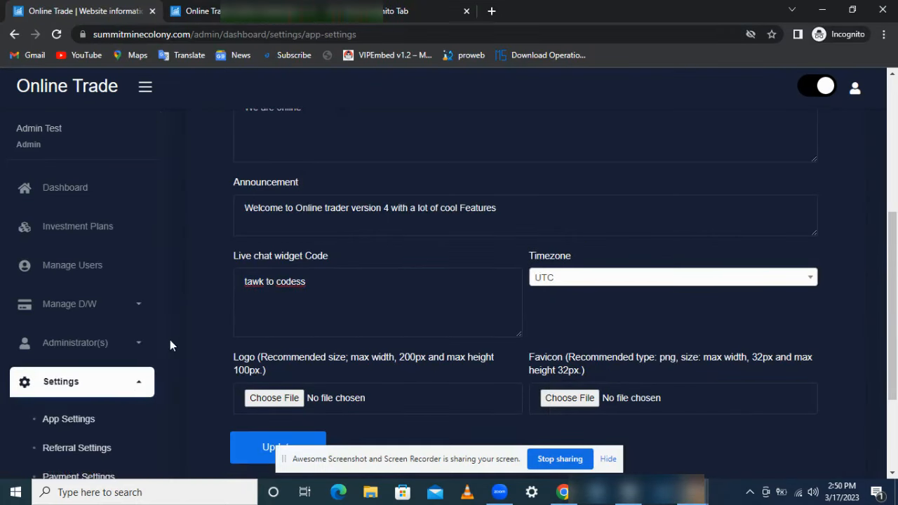
pyautogui.scroll(-3, 160, 327)
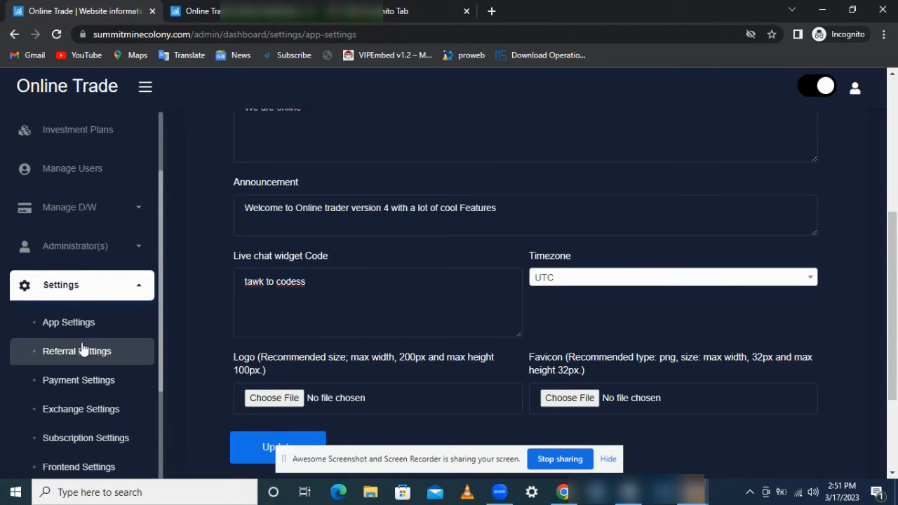
# Step: Open Paystack's details in Payment Settings: limits 10–10000, 0 percentage charges, enabled for deposit
pyautogui.click(82, 384)
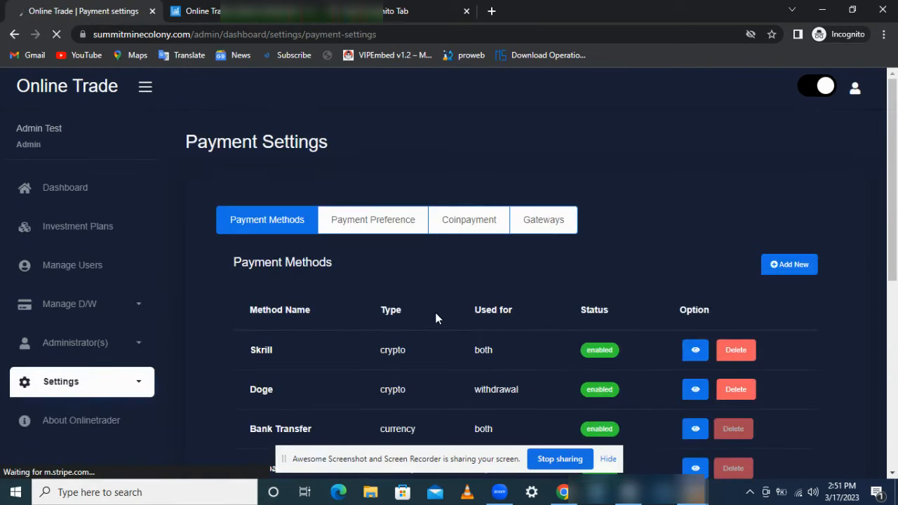
pyautogui.moveTo(896, 198); pyautogui.dragTo(895, 266)
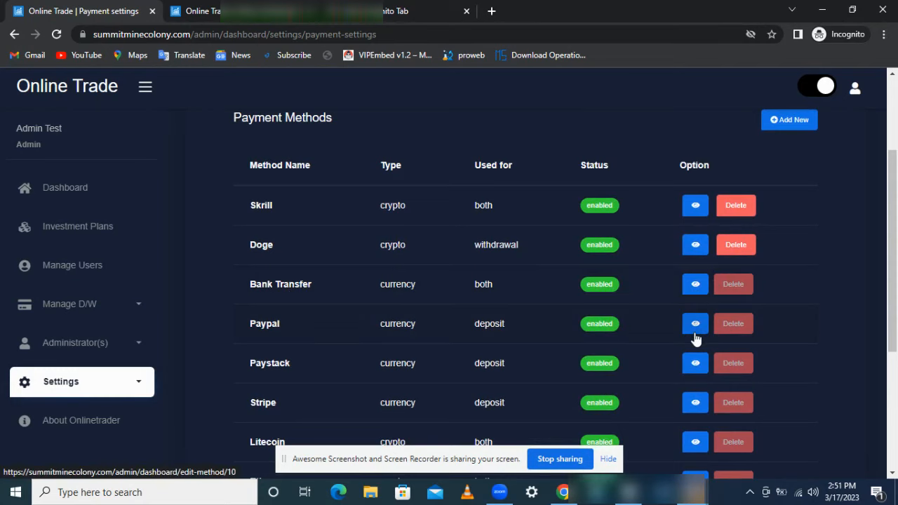
pyautogui.click(695, 362)
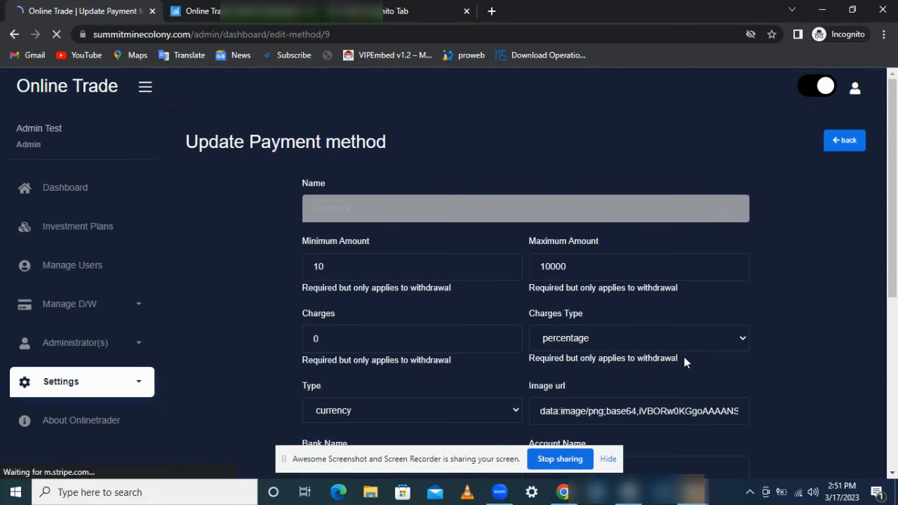
pyautogui.scroll(-1, 707, 231)
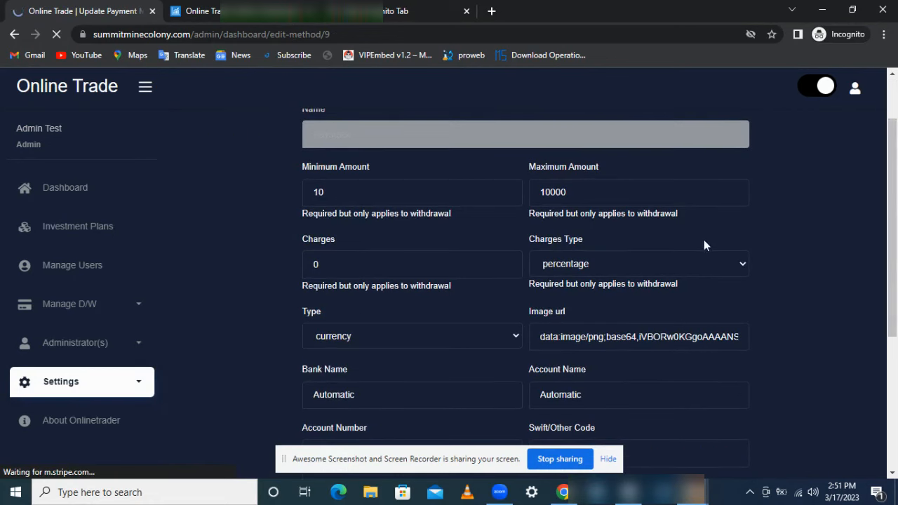
pyautogui.click(611, 264)
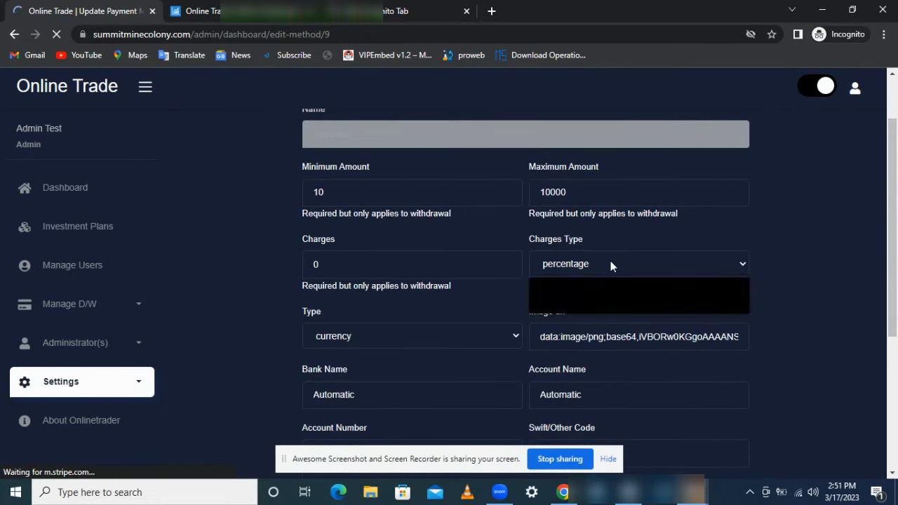
pyautogui.click(611, 264)
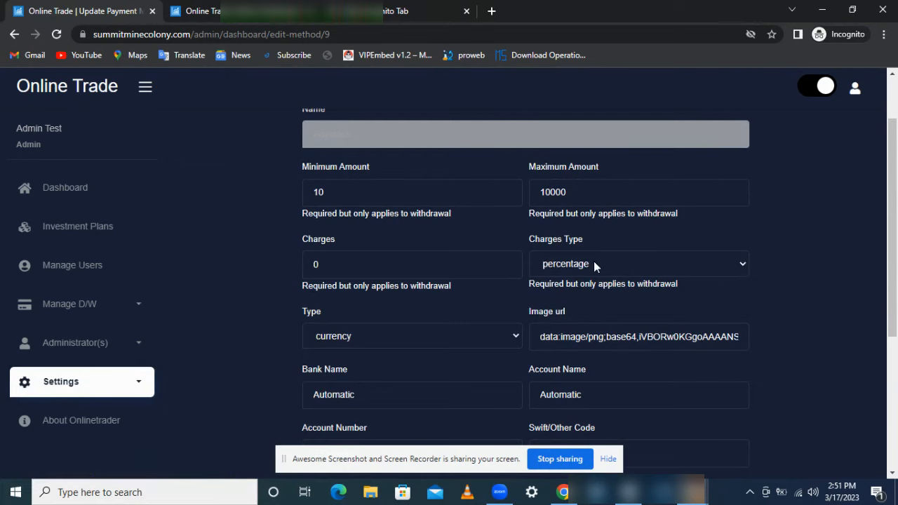
pyautogui.scroll(-2, 772, 207)
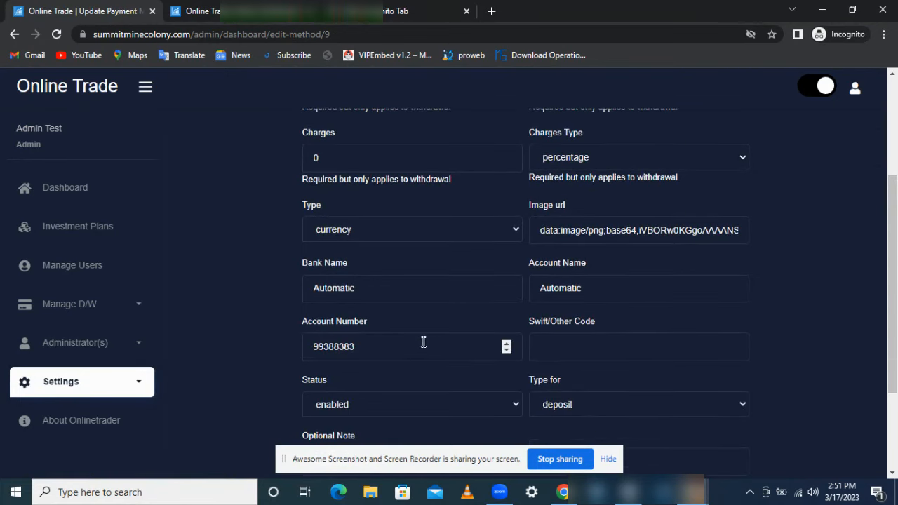
pyautogui.moveTo(894, 248); pyautogui.dragTo(895, 148)
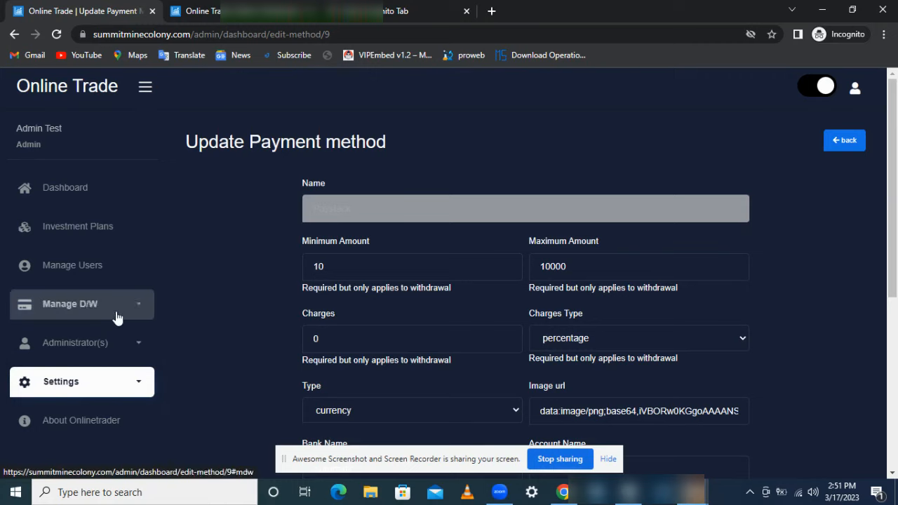
# Step: In Settings > Subscription Settings, switch Use MT4 Subscription Feature to On and save
pyautogui.click(125, 373)
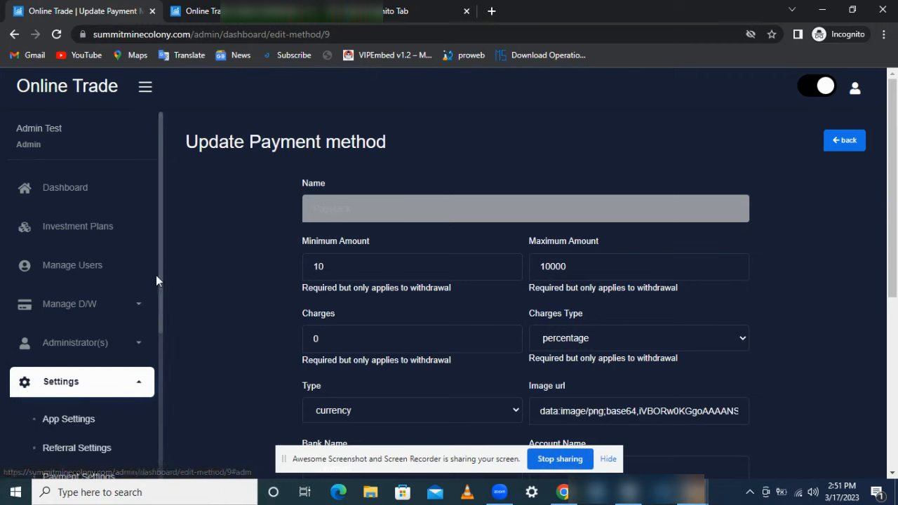
pyautogui.scroll(-1, 155, 304)
pyautogui.scroll(-3, 155, 304)
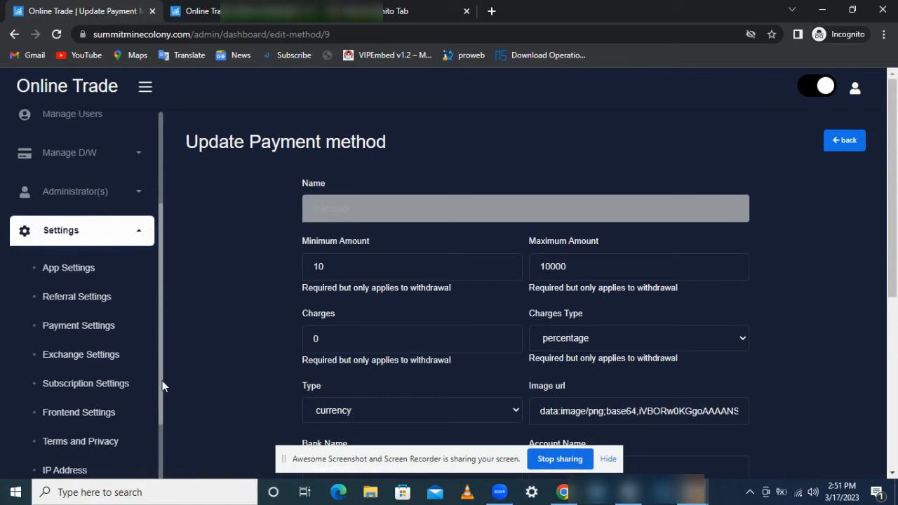
pyautogui.click(112, 348)
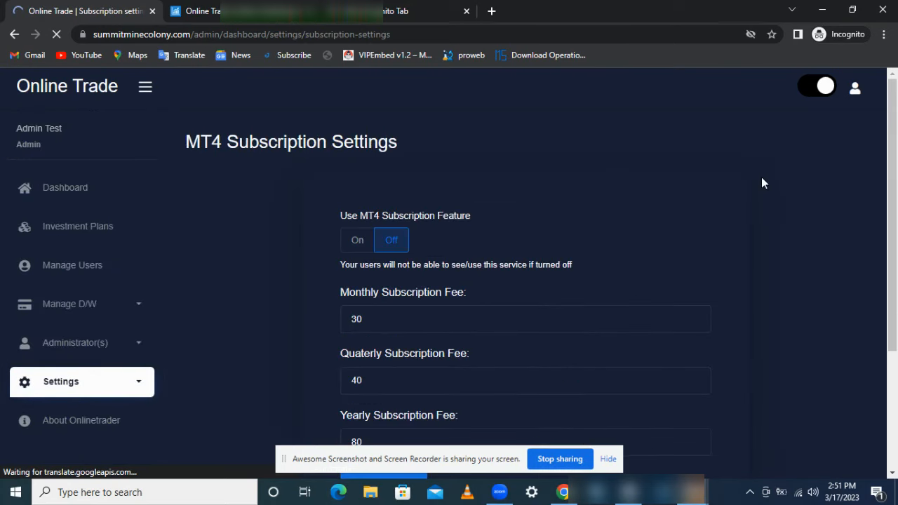
pyautogui.scroll(-1, 897, 210)
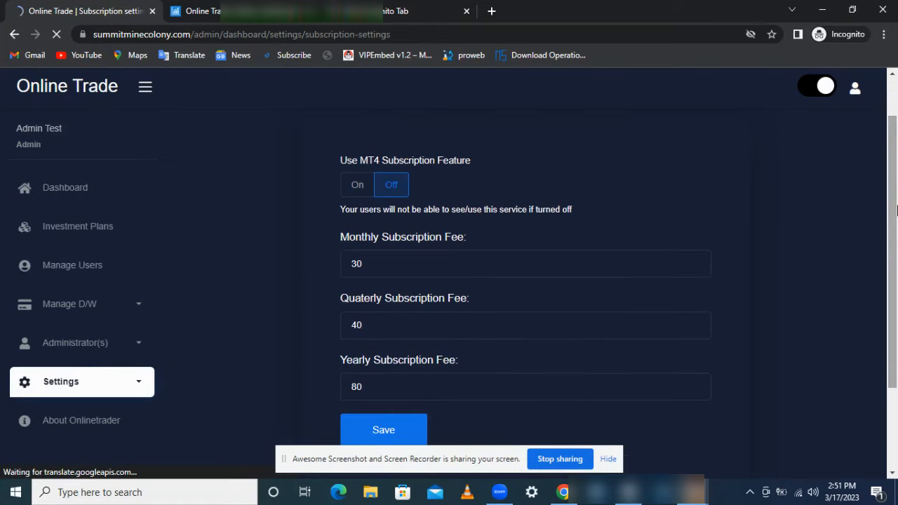
pyautogui.scroll(1, 896, 197)
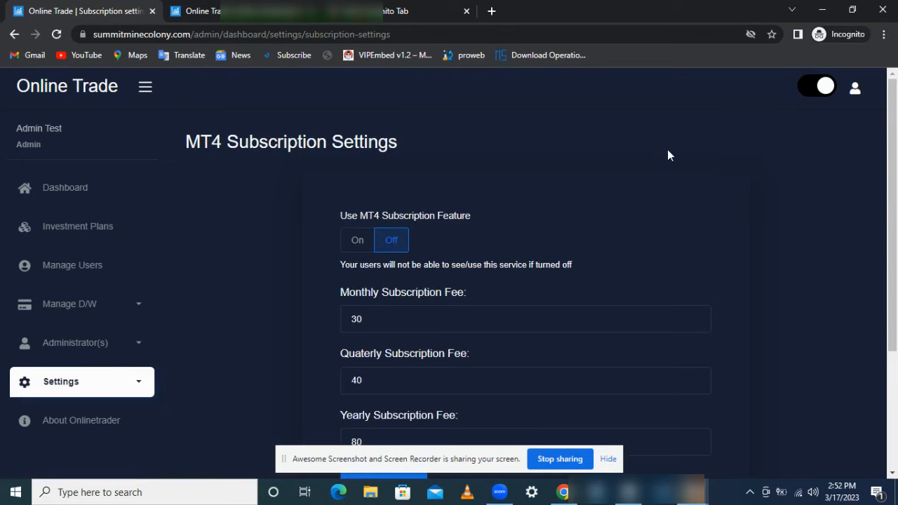
pyautogui.click(359, 242)
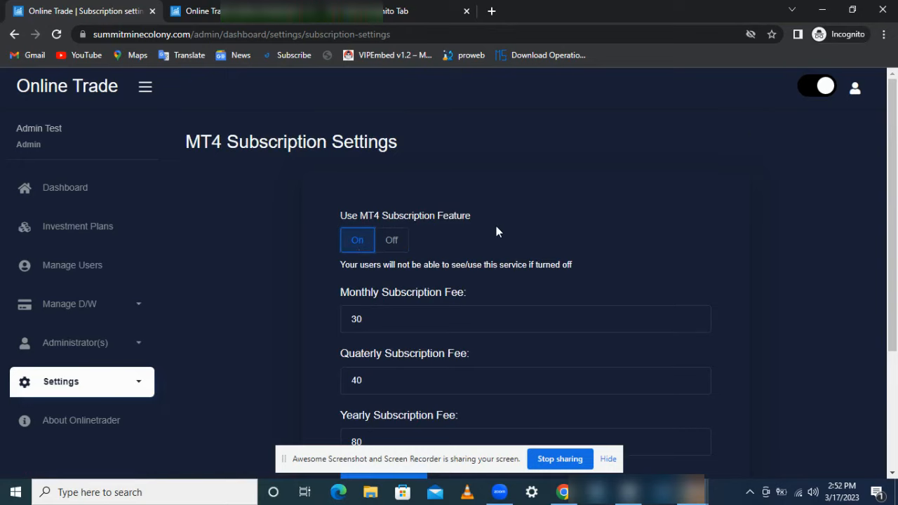
pyautogui.scroll(-2, 897, 252)
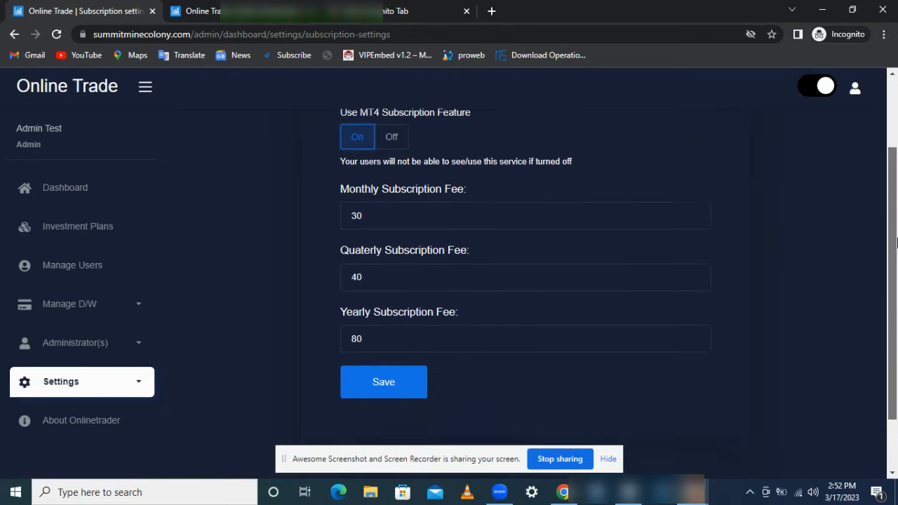
pyautogui.scroll(1, 896, 253)
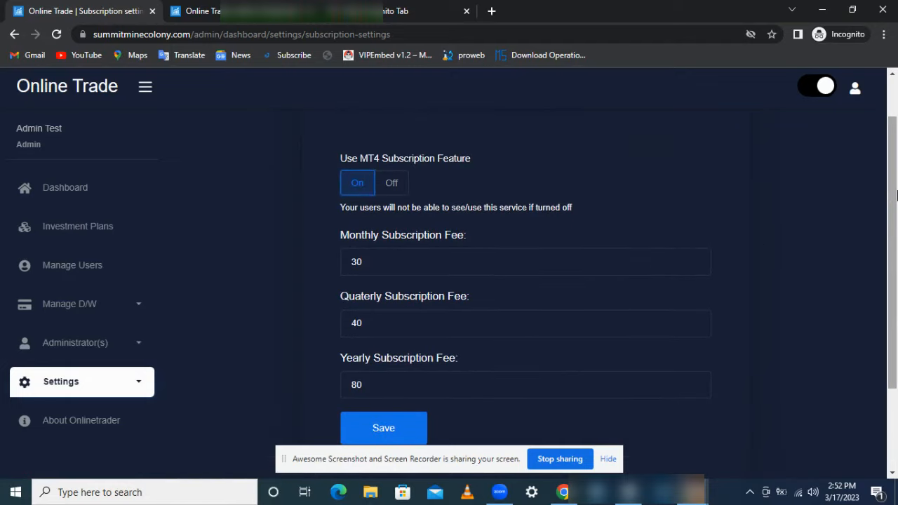
pyautogui.scroll(-2, 805, 273)
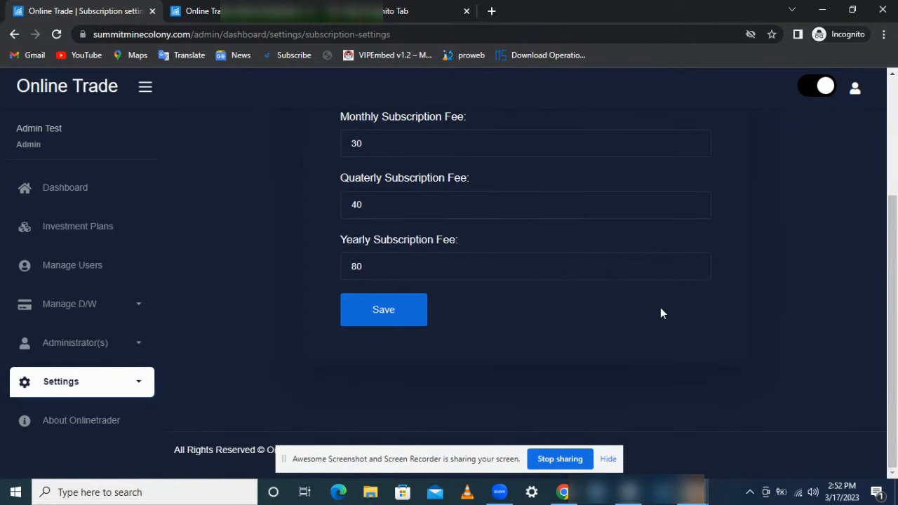
pyautogui.scroll(1, 896, 265)
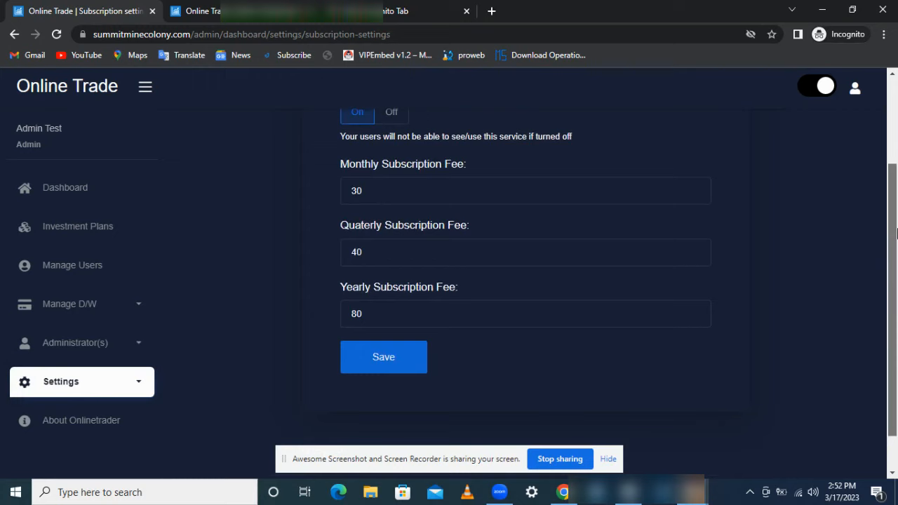
pyautogui.click(391, 370)
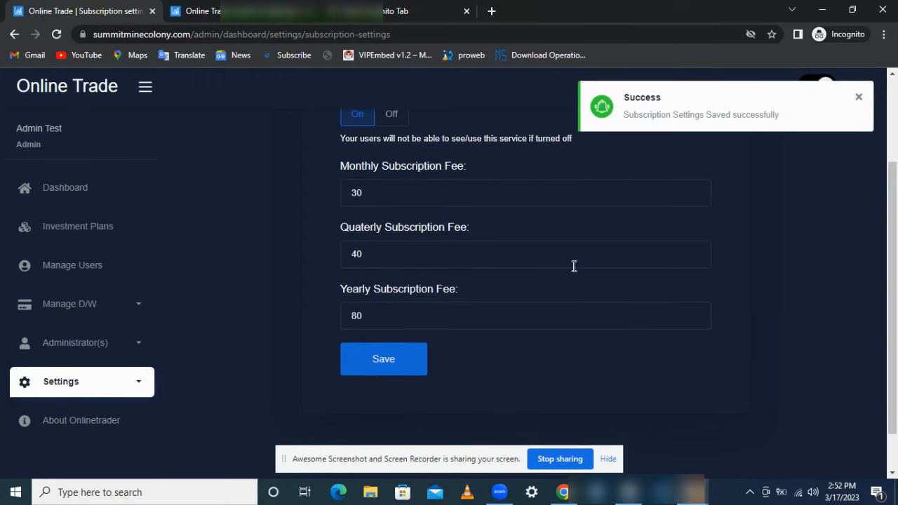
# Step: Back on the user dashboard, open the plan subscription page under the investment options
pyautogui.moveTo(692, 492)
pyautogui.click(617, 430)
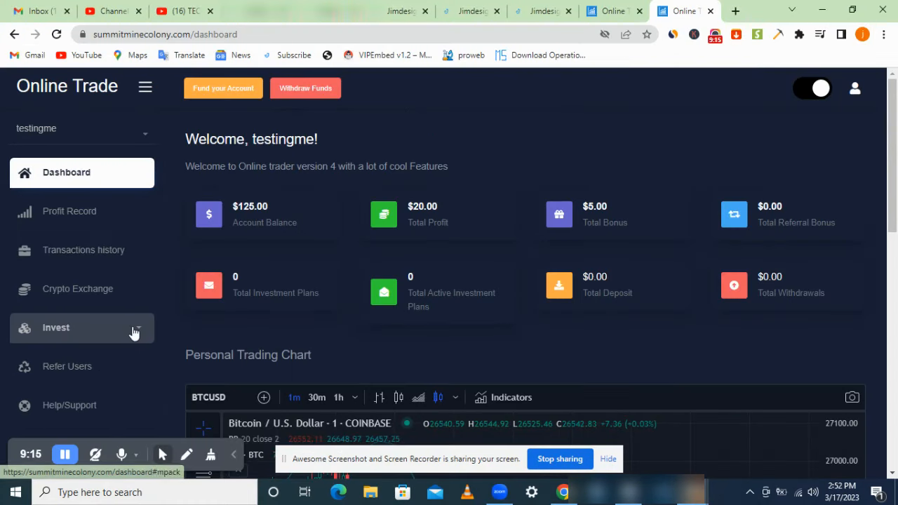
pyautogui.click(74, 328)
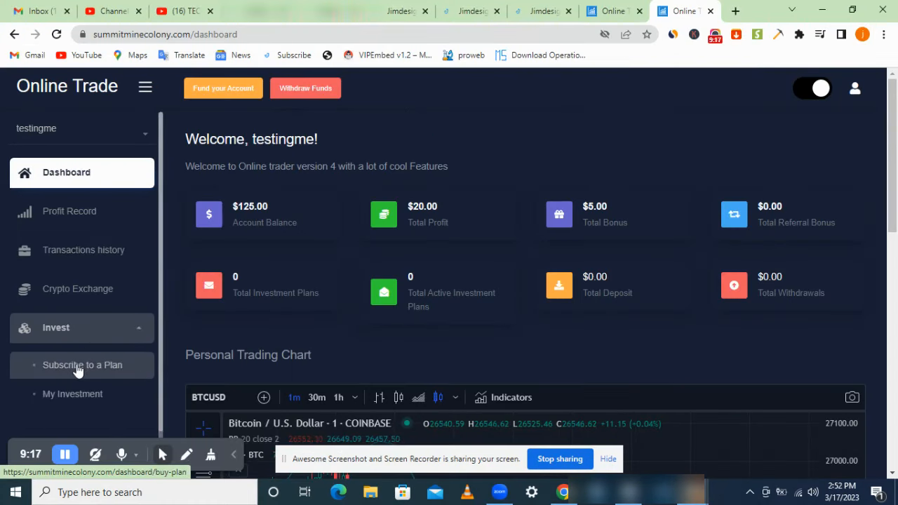
pyautogui.click(78, 365)
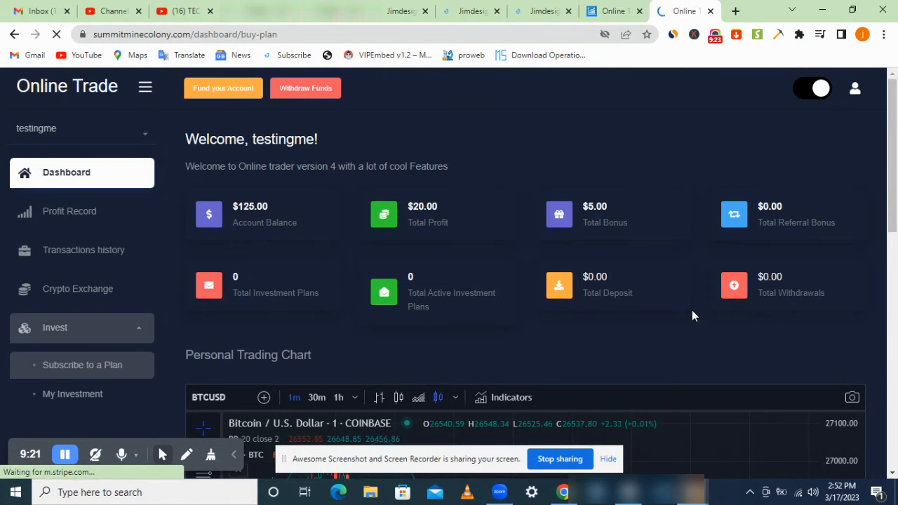
pyautogui.moveTo(896, 163); pyautogui.dragTo(897, 273)
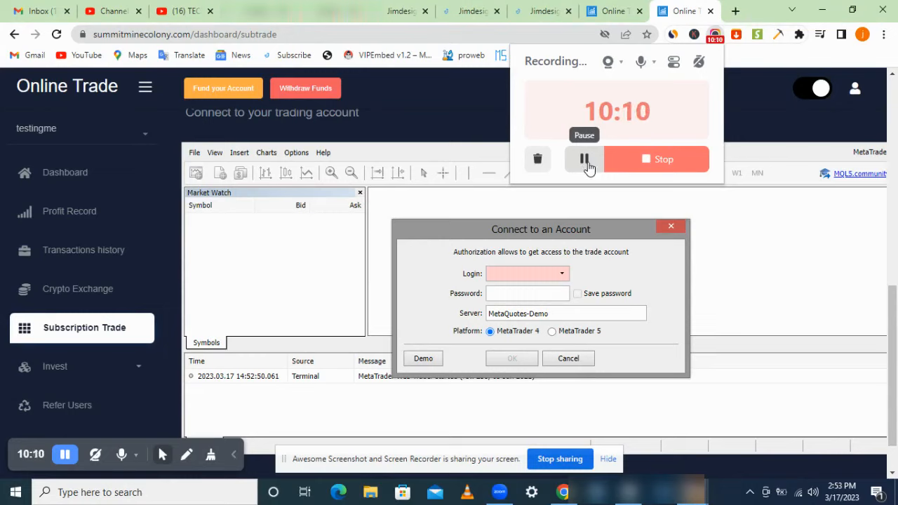
pyautogui.click(757, 240)
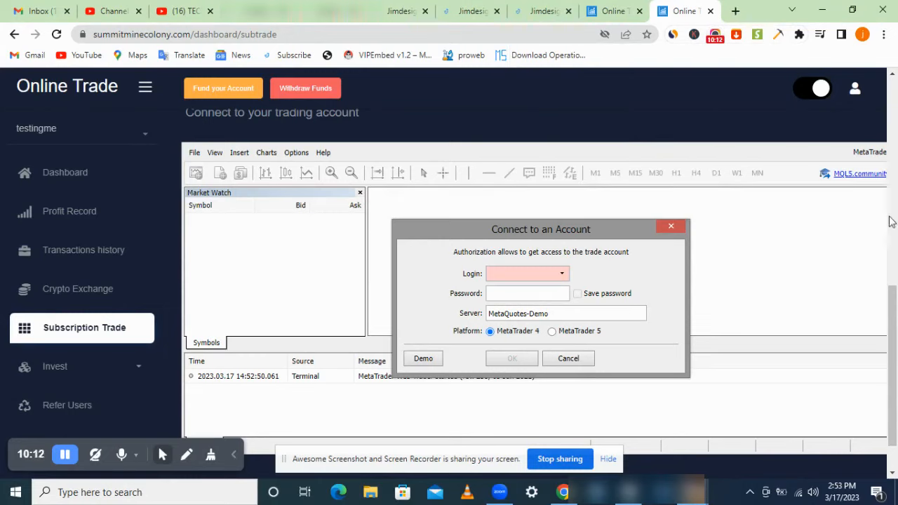
# Step: Begin the trading account login form and inspect the Demo server name
pyautogui.click(549, 275)
pyautogui.doubleClick(557, 312)
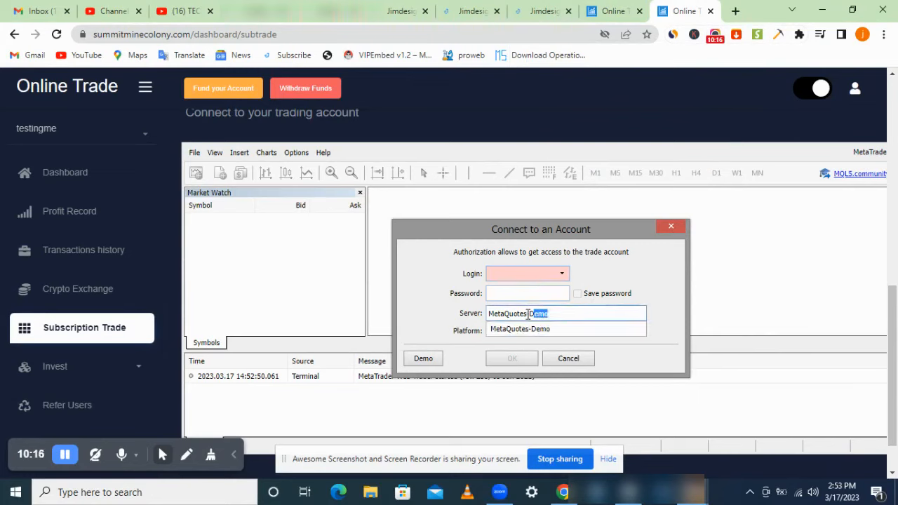
pyautogui.click(557, 312)
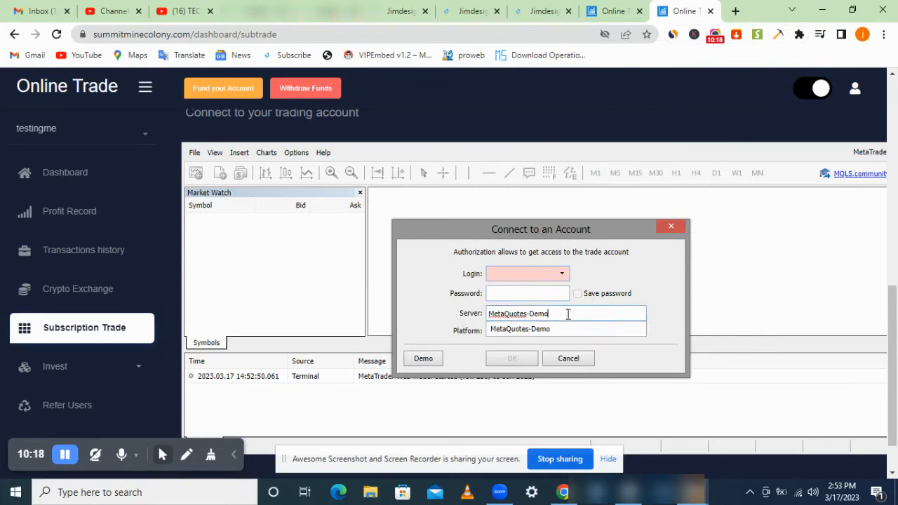
pyautogui.click(668, 295)
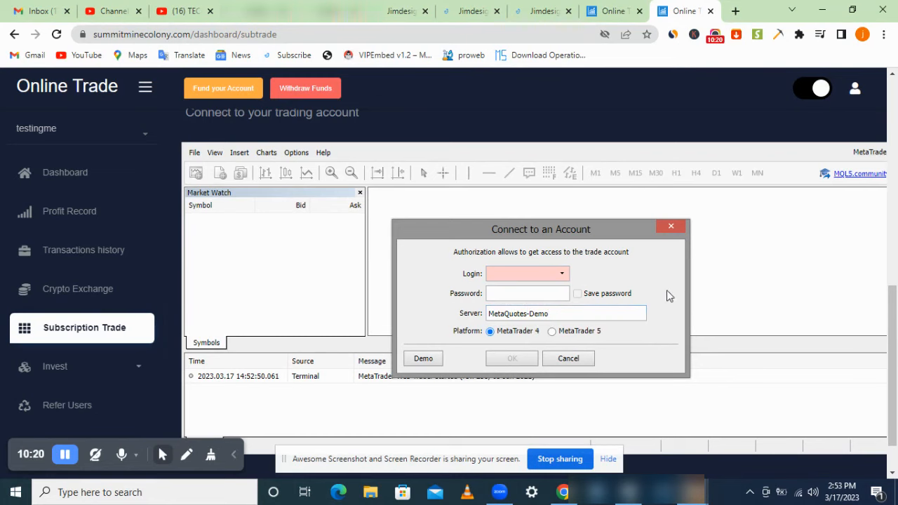
# Step: Start a demo account with MetaTrader 4 and forex-usd, then cancel the form
pyautogui.click(424, 358)
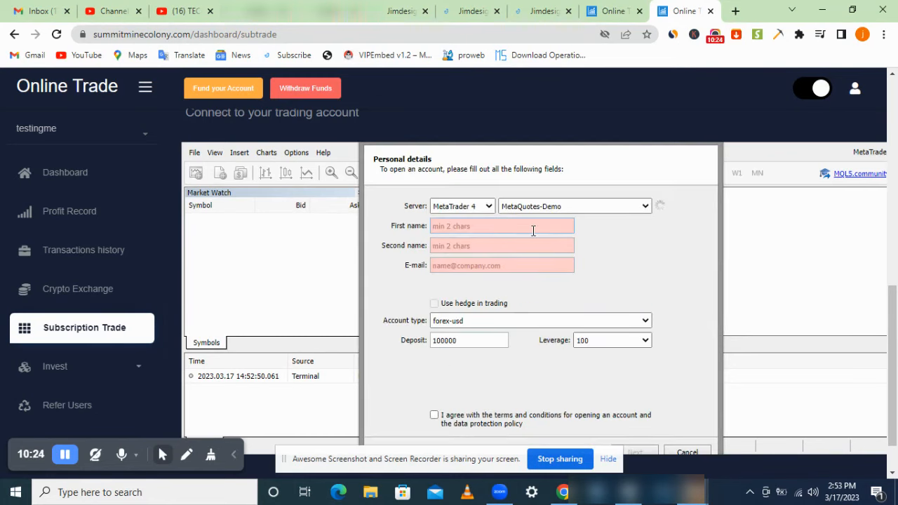
pyautogui.click(474, 207)
pyautogui.click(479, 207)
pyautogui.click(623, 321)
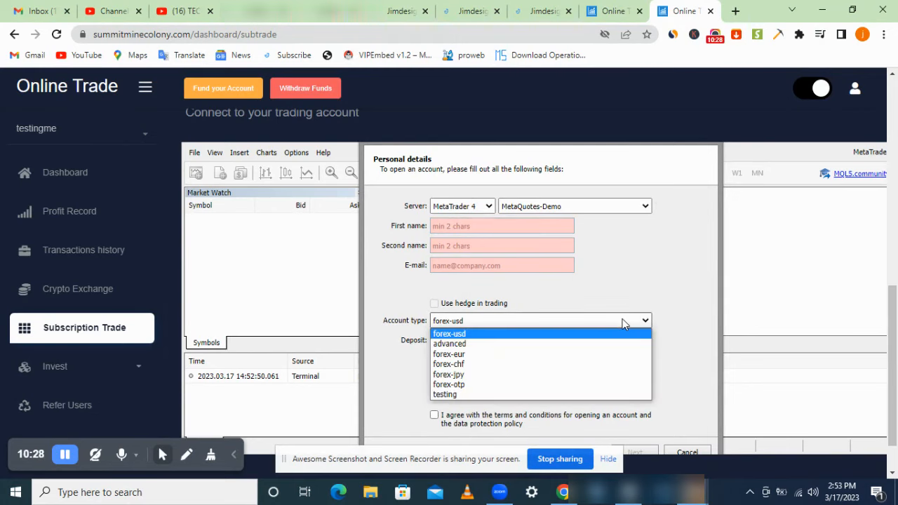
pyautogui.click(622, 321)
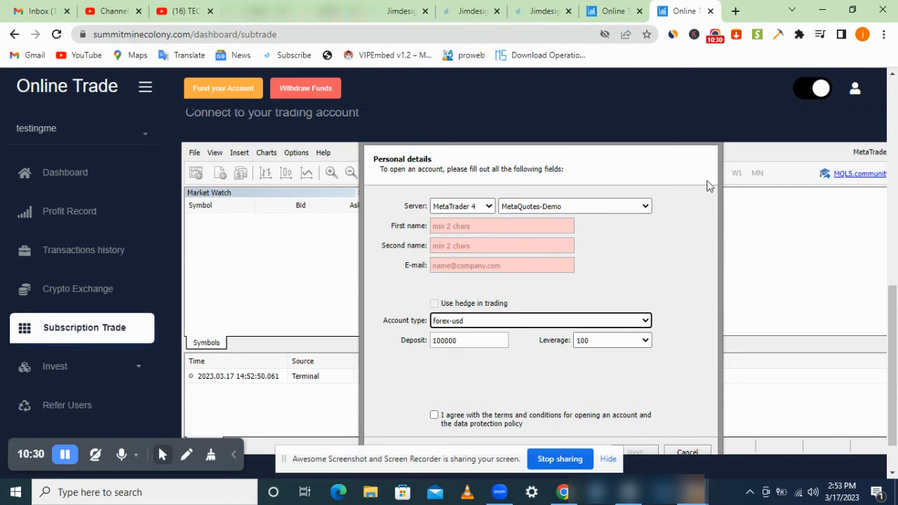
pyautogui.click(687, 451)
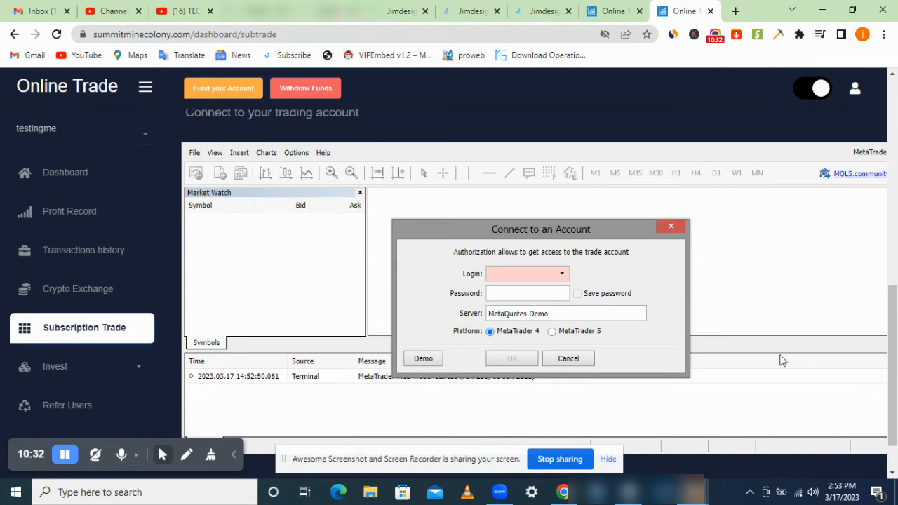
# Step: Close the account connection window and return to the user dashboard
pyautogui.click(670, 228)
pyautogui.moveTo(892, 301)
pyautogui.mouseDown()
pyautogui.moveTo(892, 325)
pyautogui.moveTo(895, 242)
pyautogui.moveTo(885, 303)
pyautogui.mouseUp()
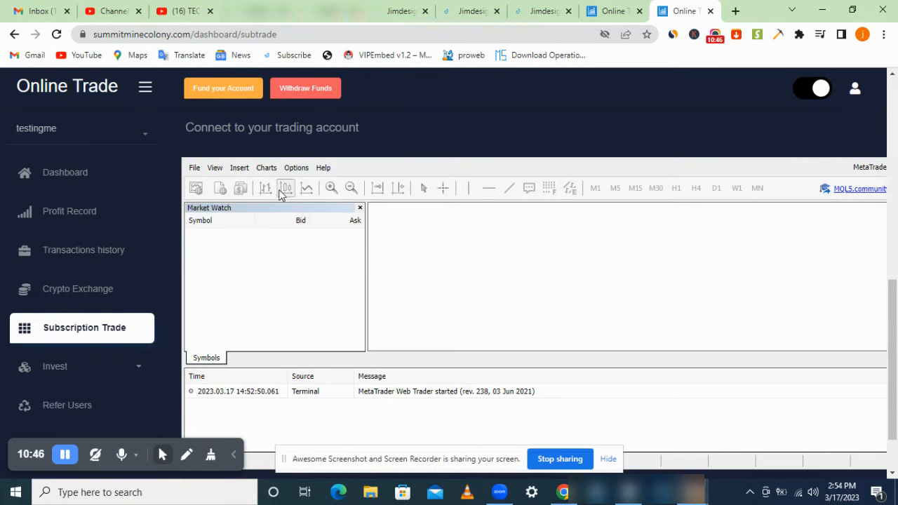
pyautogui.click(110, 179)
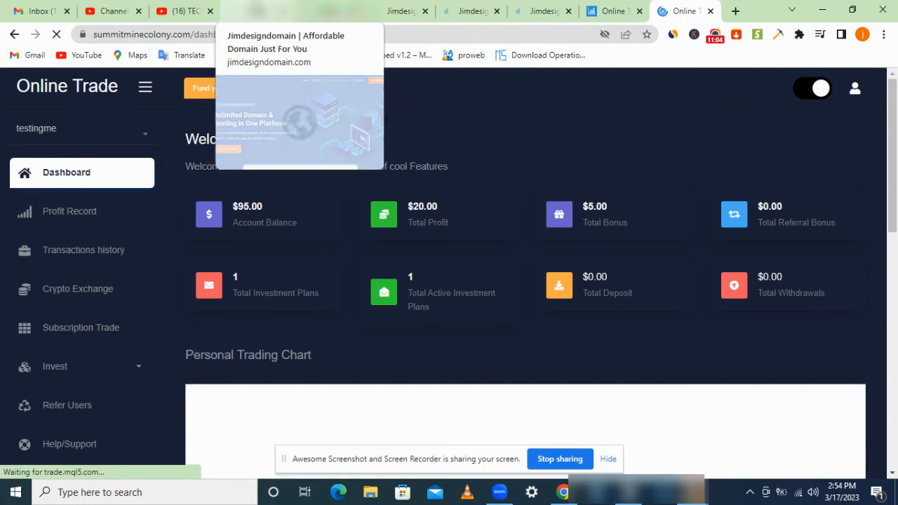
pyautogui.click(280, 11)
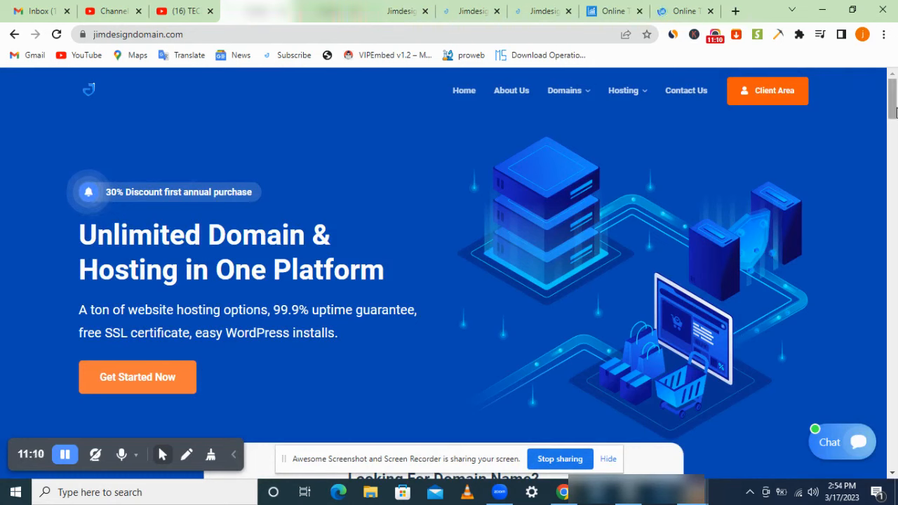
# Step: Look over the Jimdesigndomain homepage, then move to the Jimdesigndomain Billing order page
pyautogui.moveTo(892, 112)
pyautogui.mouseDown()
pyautogui.moveTo(892, 165)
pyautogui.moveTo(892, 105)
pyautogui.mouseUp()
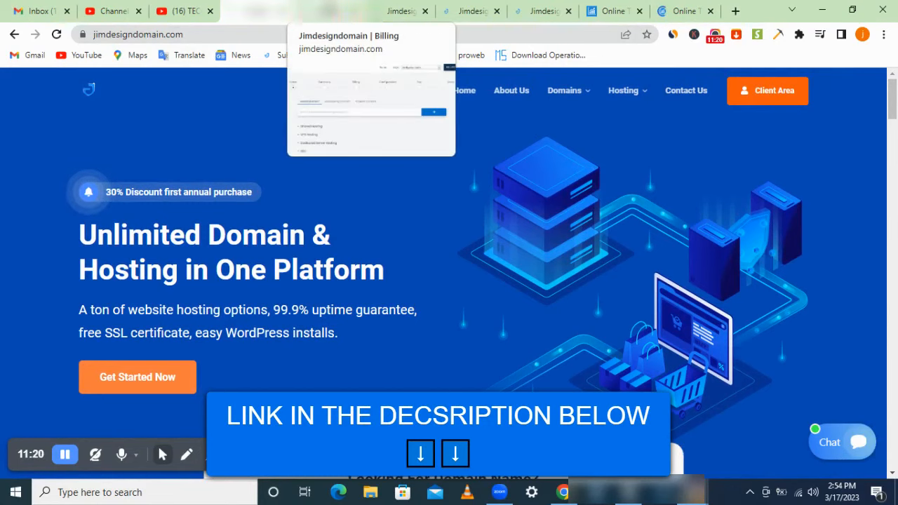
pyautogui.moveTo(623, 91)
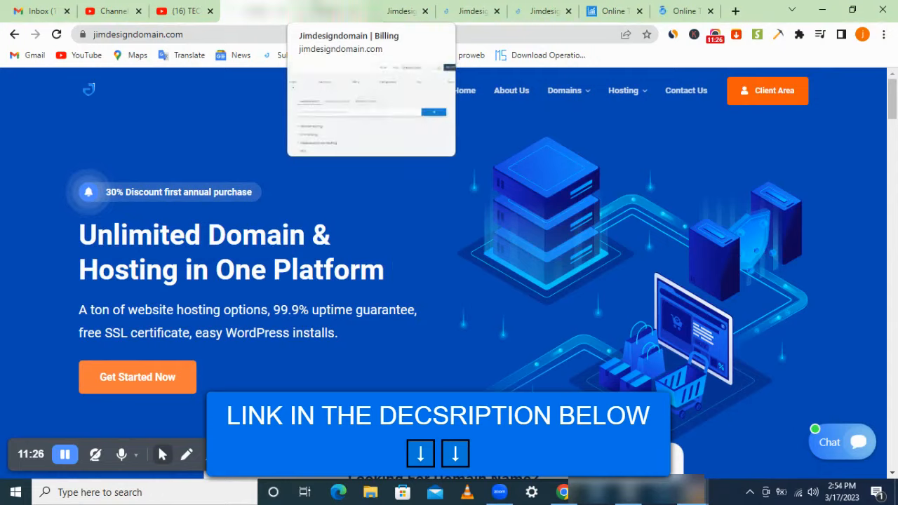
pyautogui.click(322, 11)
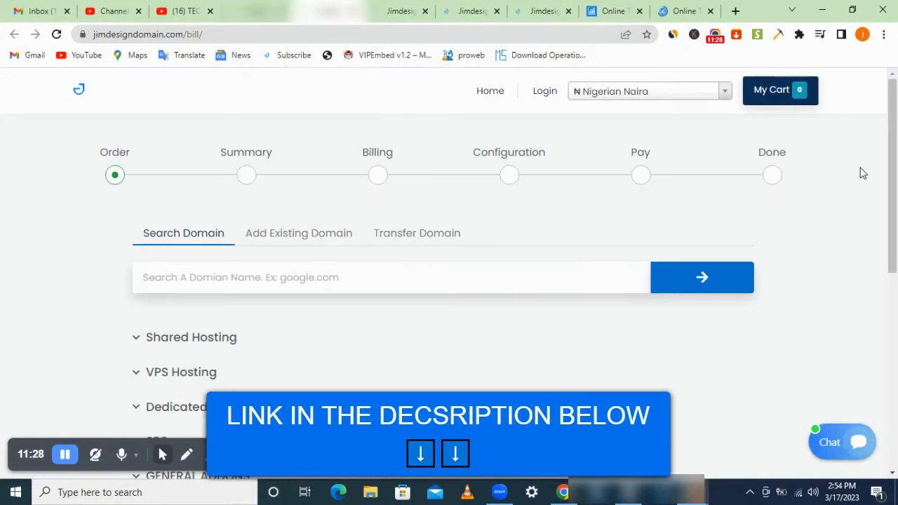
# Step: Search for the domain tradingmenow.org on the order page
pyautogui.scroll(-1, 862, 173)
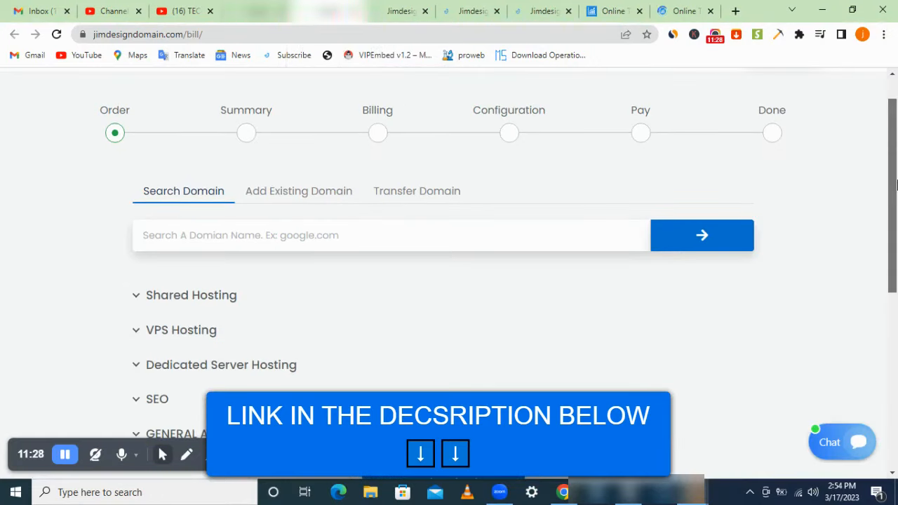
pyautogui.click(430, 228)
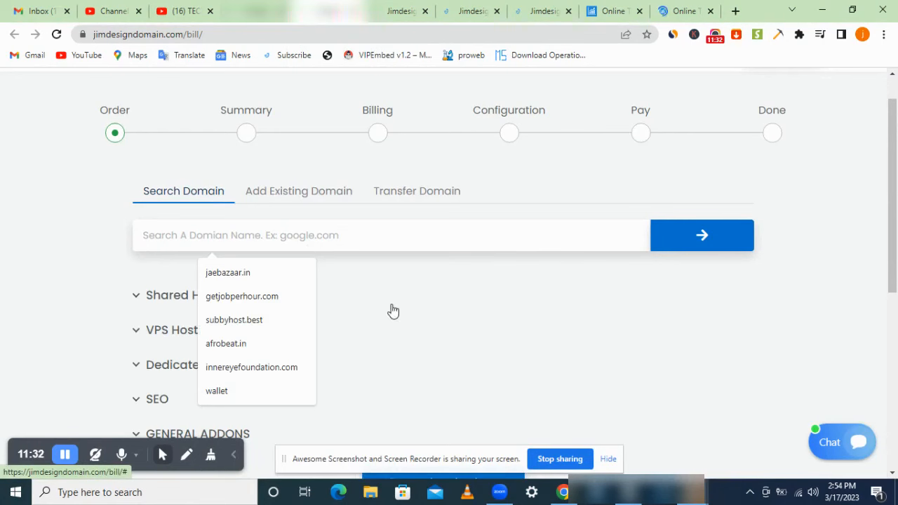
pyautogui.click(227, 300)
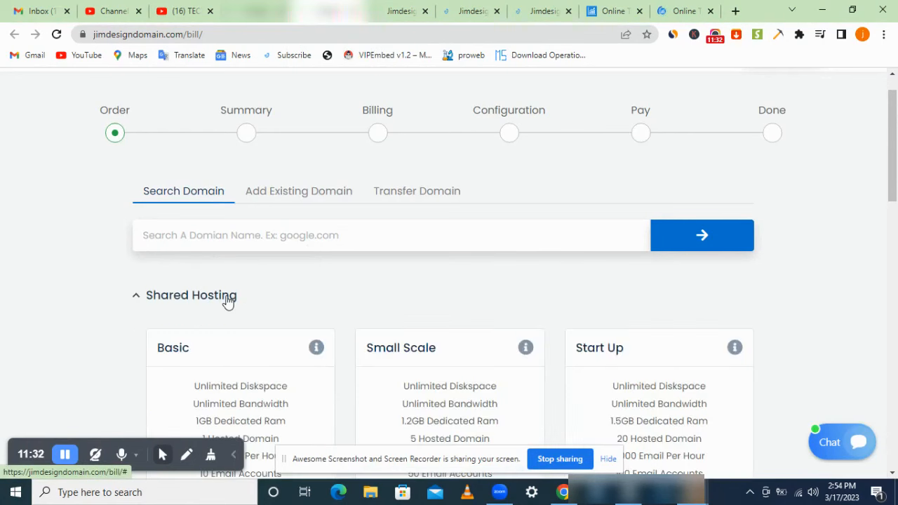
pyautogui.click(319, 242)
pyautogui.write('jo')
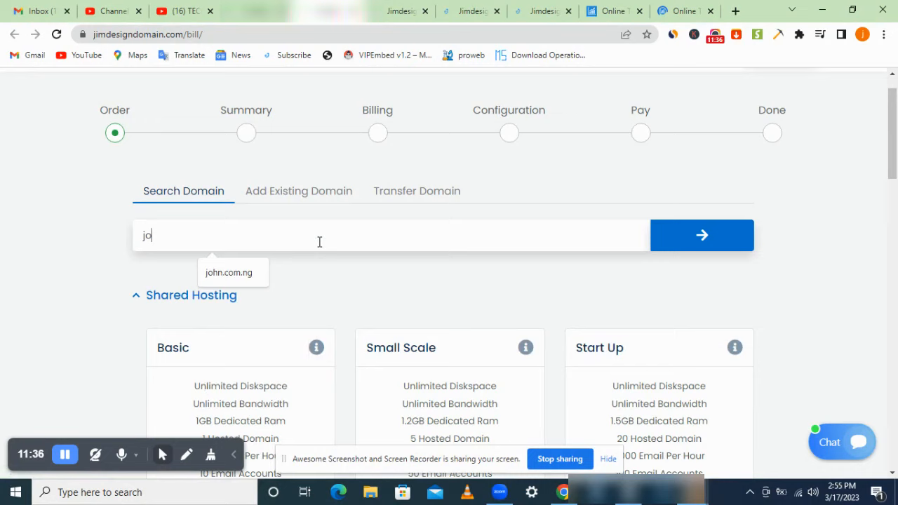
pyautogui.write('h')
pyautogui.press('BackSpace')
pyautogui.press('BackSpace')
pyautogui.press('BackSpace')
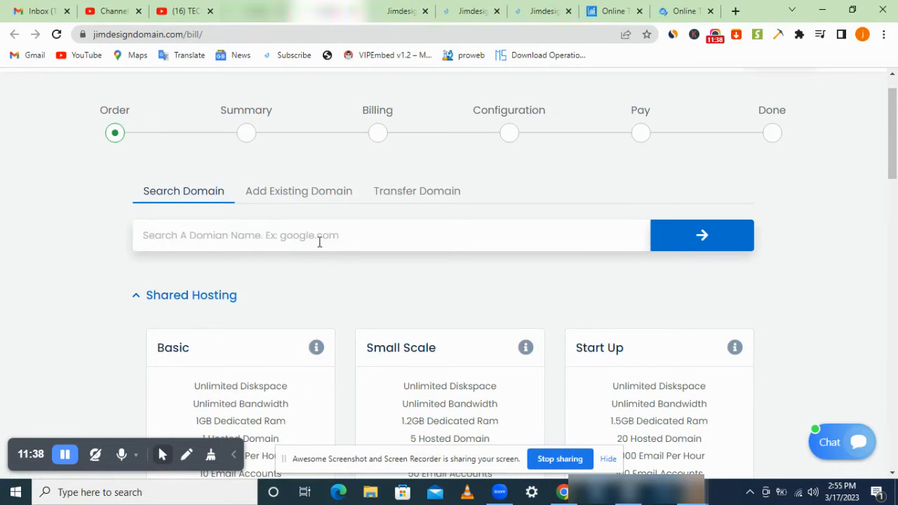
pyautogui.press('Return')
pyautogui.write('tradingmenow.')
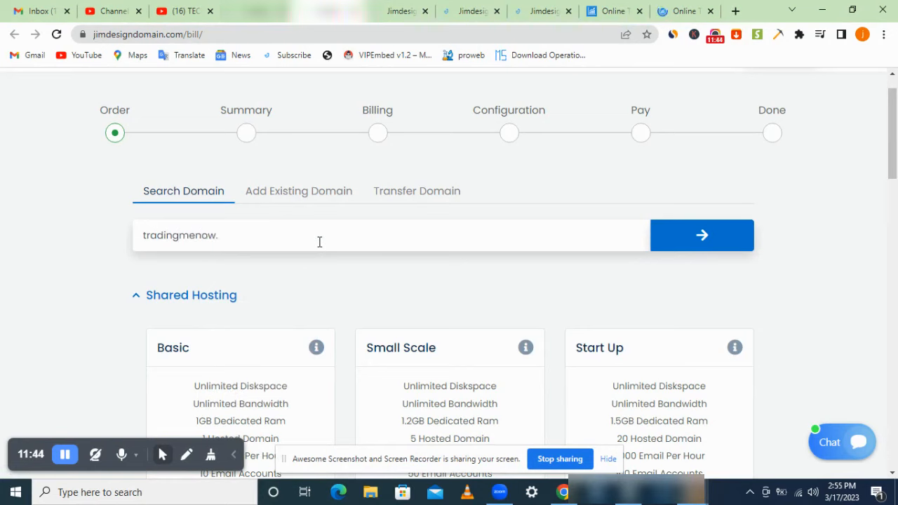
pyautogui.write('org')
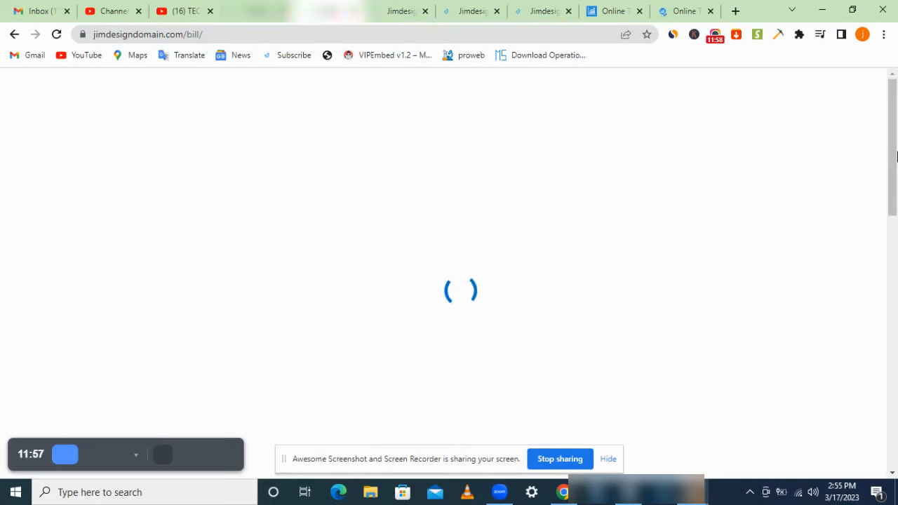
# Step: Under Shared Hosting, set the Basic plan's billing period to Yearly
pyautogui.scroll(-3, 896, 156)
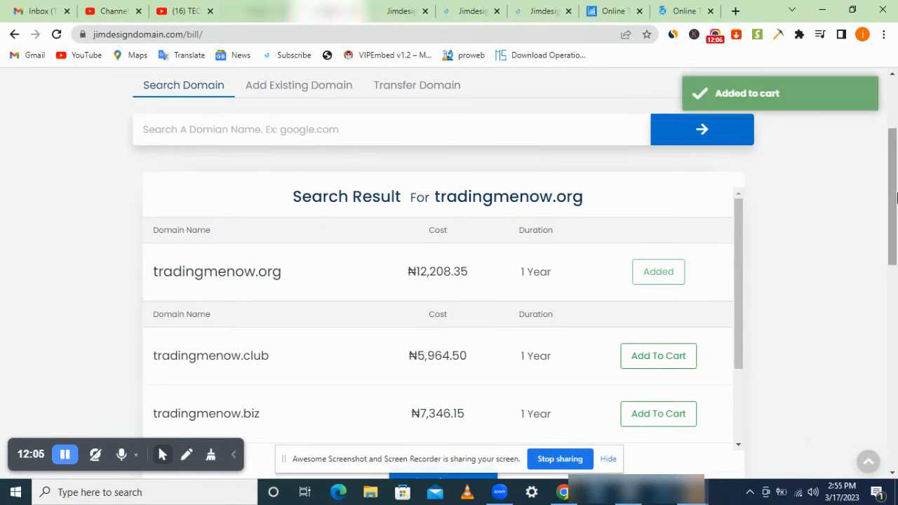
pyautogui.scroll(-4, 896, 198)
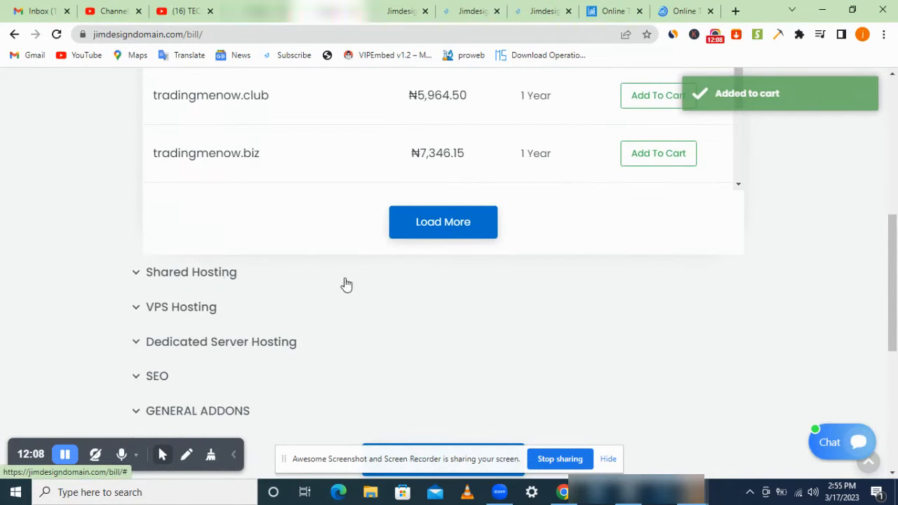
pyautogui.click(226, 274)
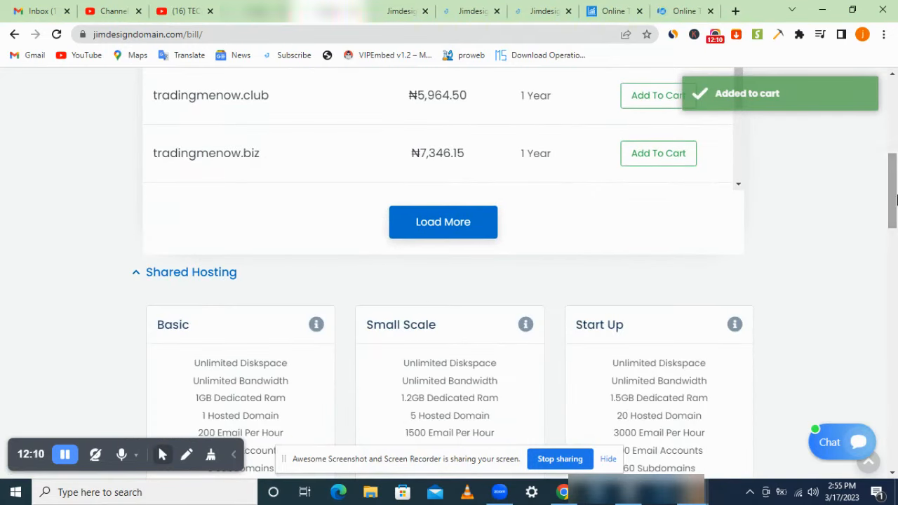
pyautogui.scroll(-6, 892, 189)
pyautogui.click(286, 243)
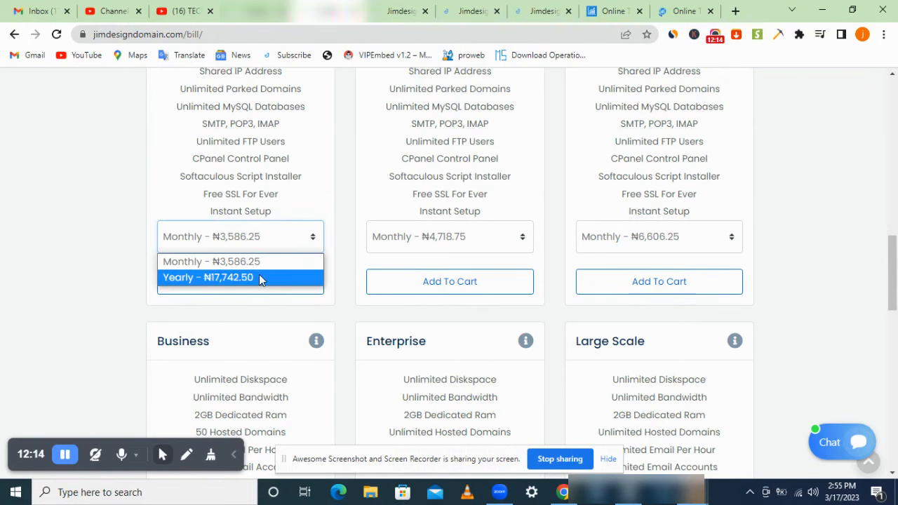
pyautogui.click(259, 276)
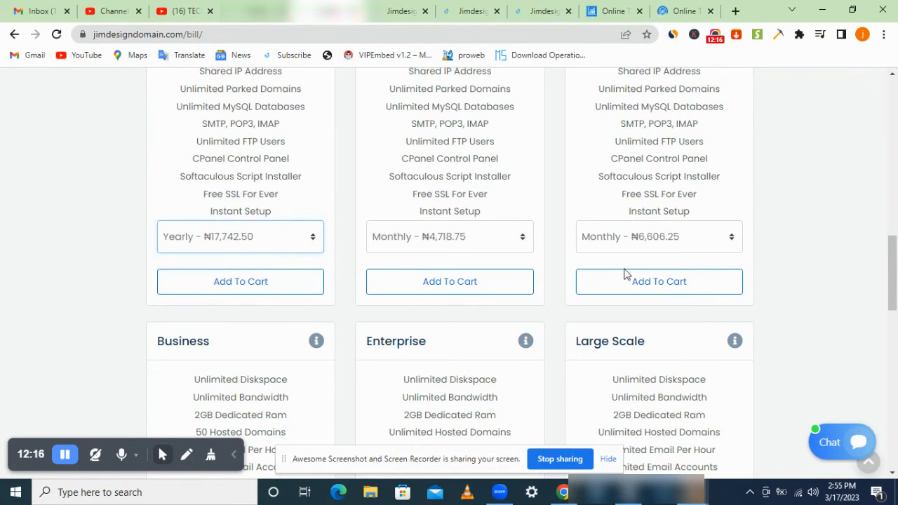
pyautogui.moveTo(892, 282); pyautogui.dragTo(896, 123)
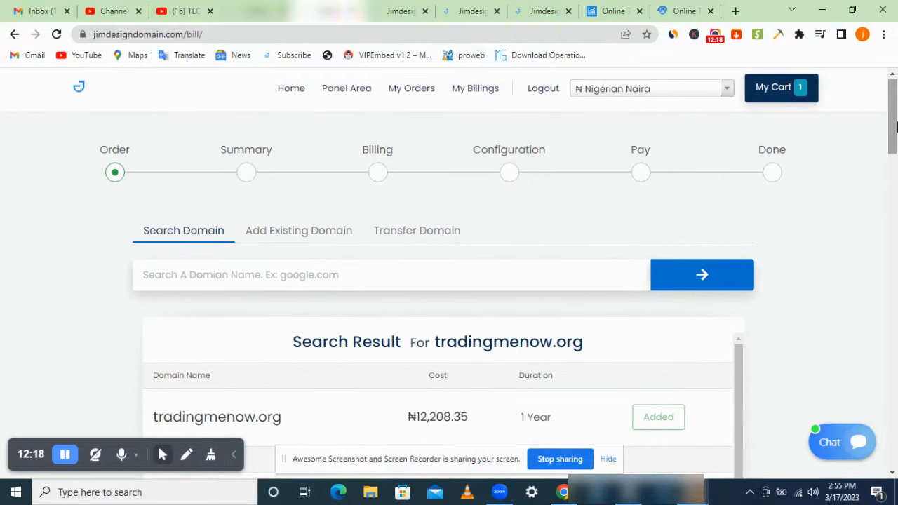
# Step: Keep Nigerian Naira as the display currency and proceed to checkout
pyautogui.click(685, 96)
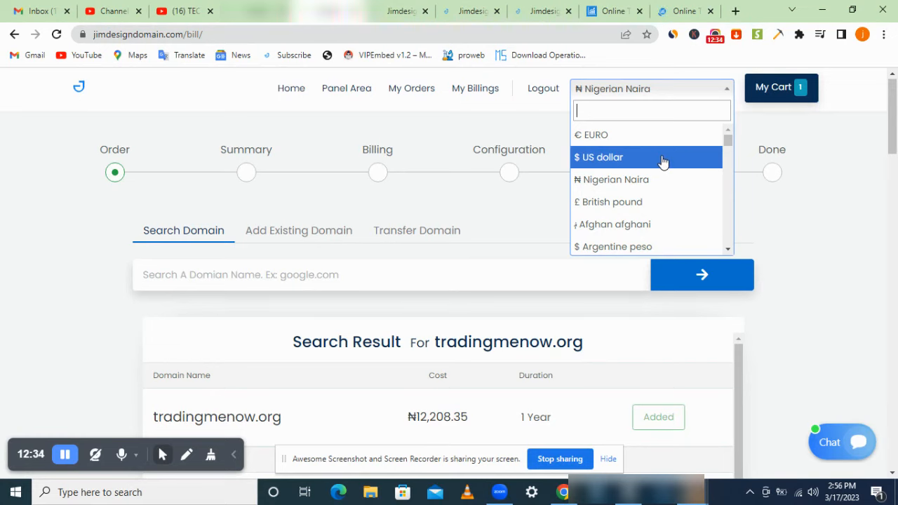
pyautogui.click(814, 209)
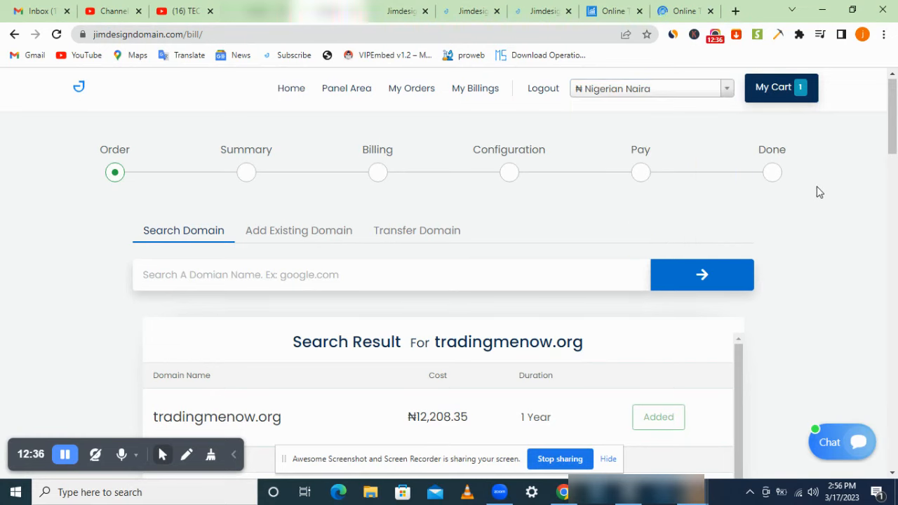
pyautogui.moveTo(888, 134); pyautogui.dragTo(894, 288)
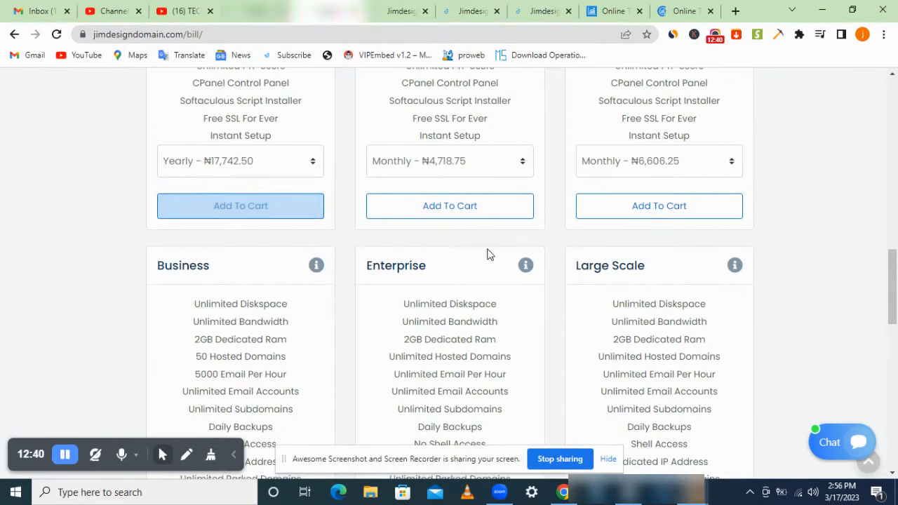
pyautogui.moveTo(894, 280); pyautogui.dragTo(893, 382)
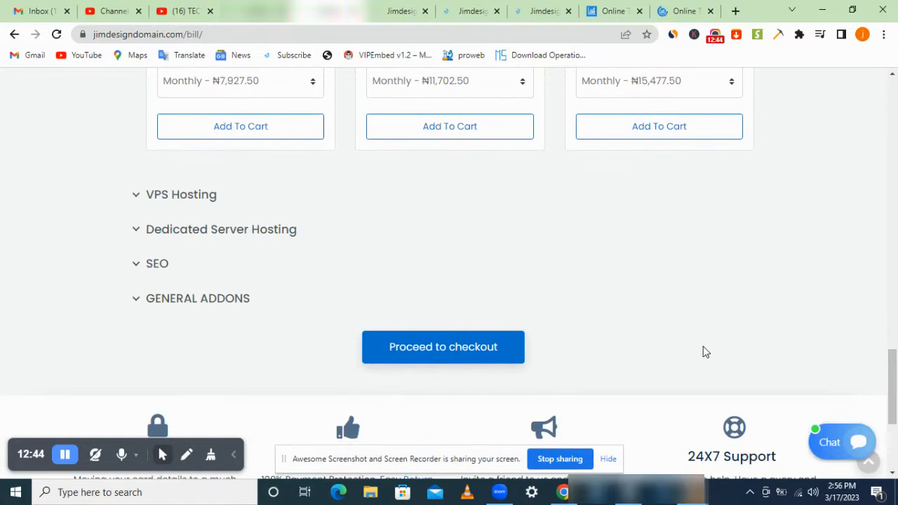
pyautogui.click(491, 351)
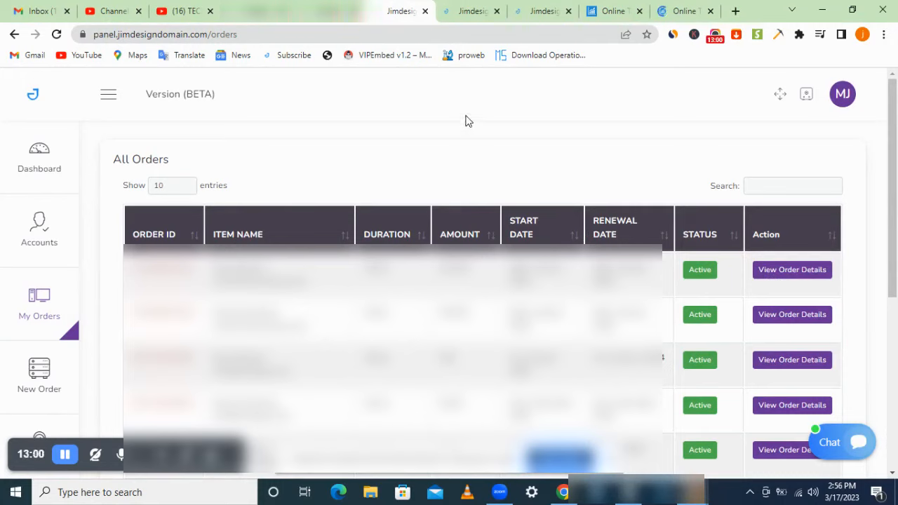
# Step: Open the Basic Shared Hosting order's details page
pyautogui.moveTo(64, 298)
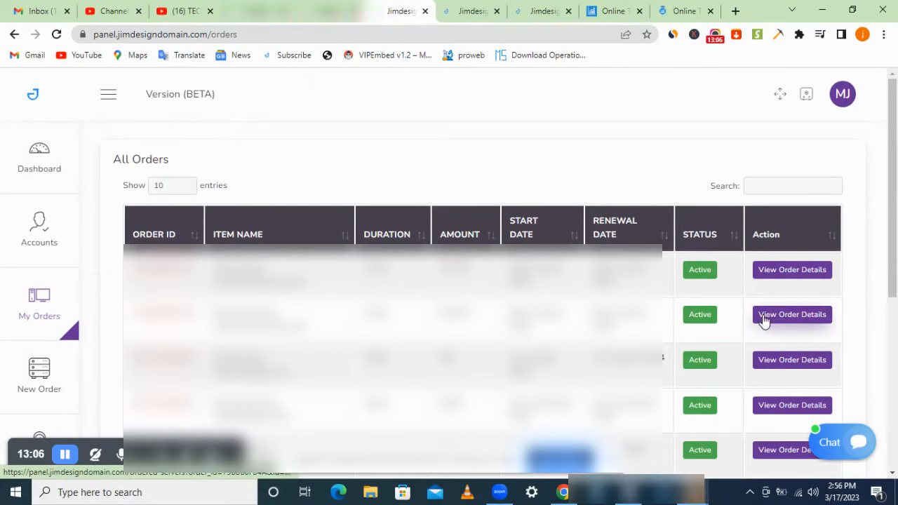
pyautogui.click(471, 5)
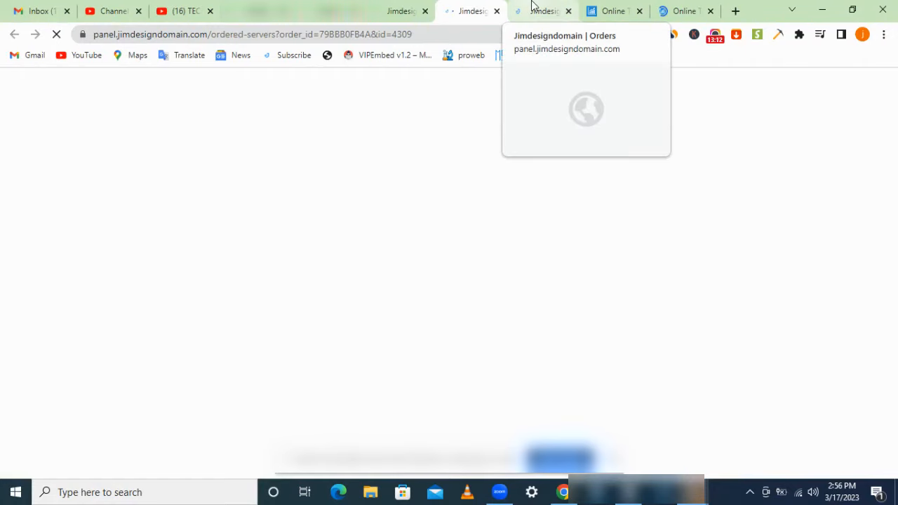
pyautogui.click(542, 8)
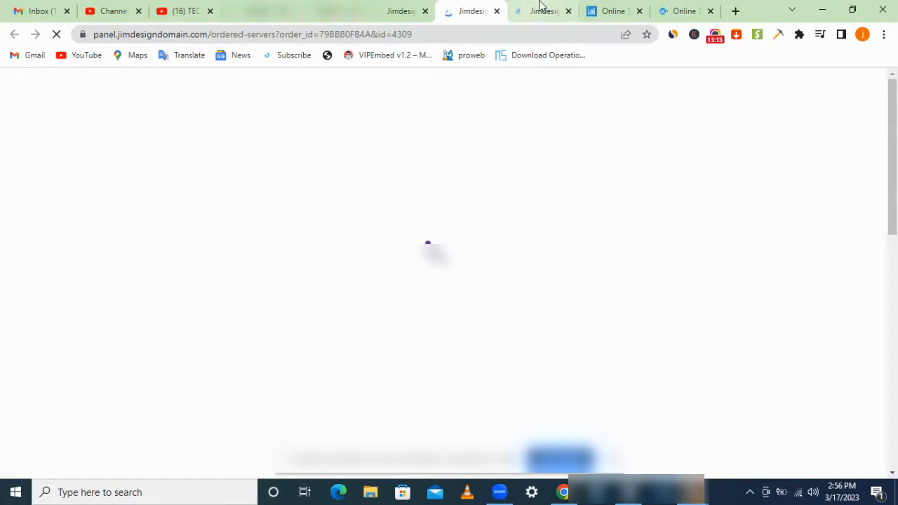
pyautogui.click(466, 5)
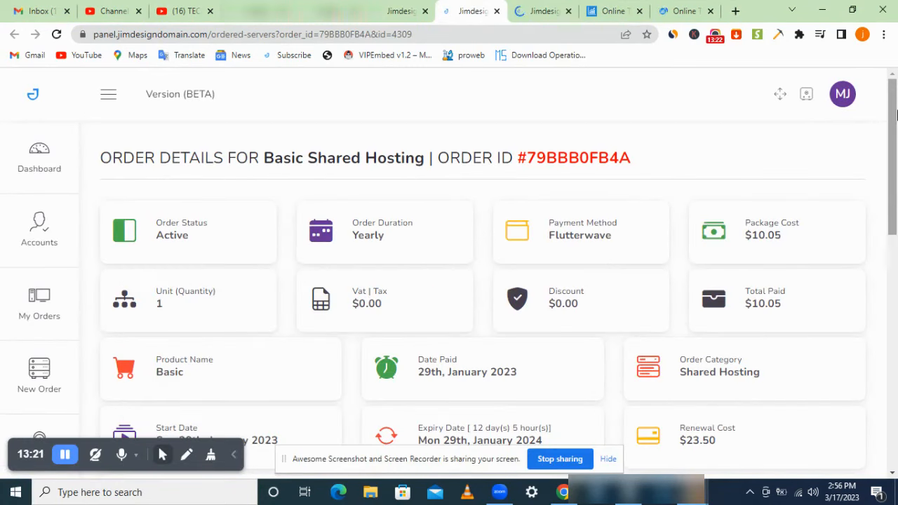
pyautogui.moveTo(896, 114); pyautogui.dragTo(895, 313)
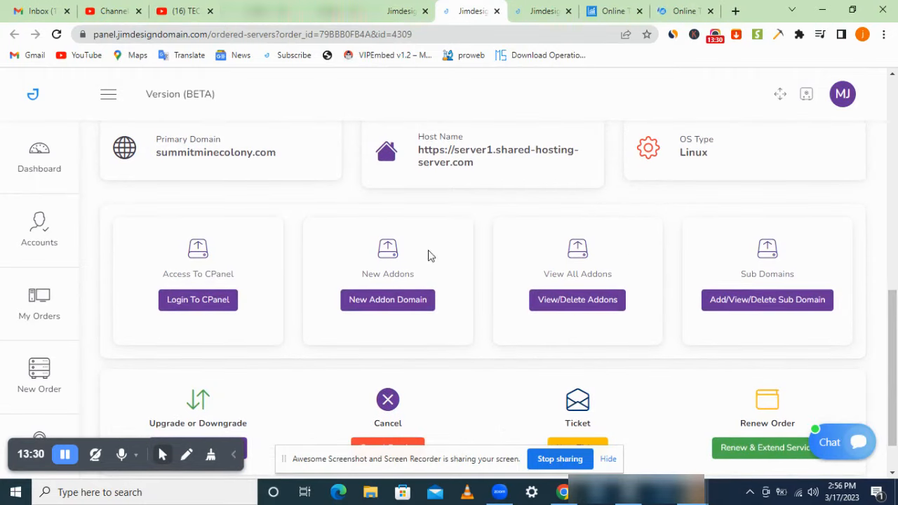
# Step: Launch Login To CPanel through the Quick Login popup and bring up the loading cPanel tab
pyautogui.click(196, 310)
pyautogui.click(399, 282)
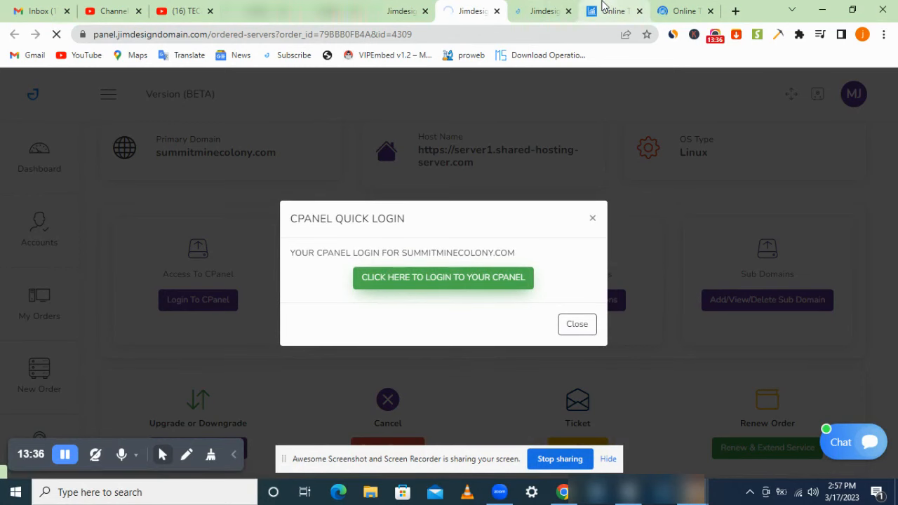
pyautogui.click(531, 9)
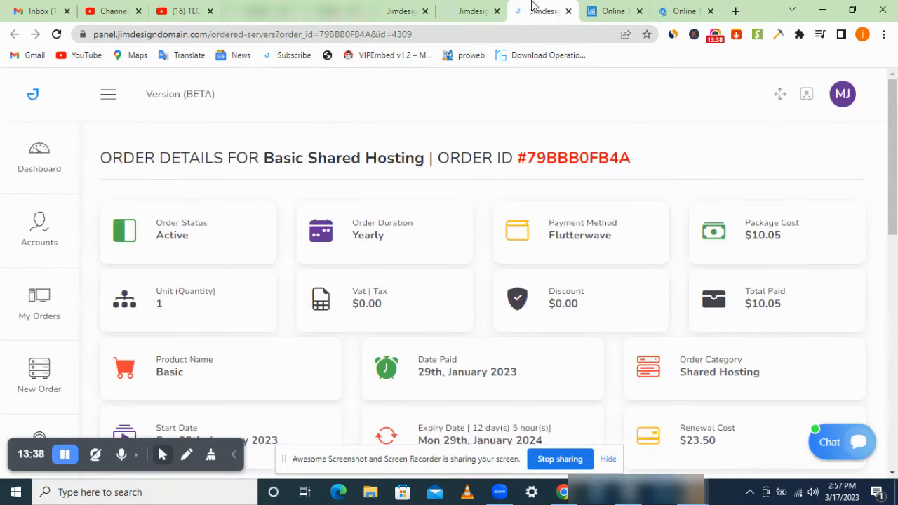
pyautogui.moveTo(531, 3); pyautogui.dragTo(474, 5)
# Step: Switch to the summitminecolony.com cPanel tab and scroll down to the Databases tools
pyautogui.click(533, 6)
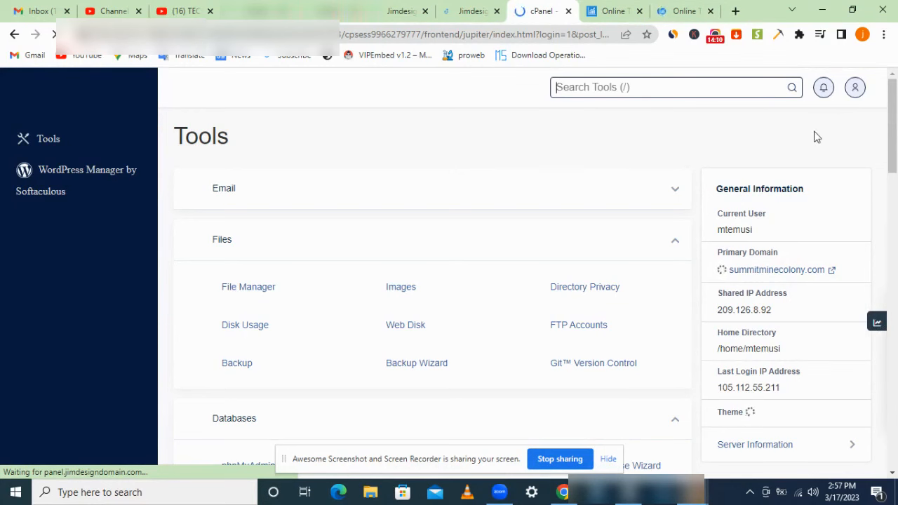
pyautogui.moveTo(896, 137)
pyautogui.mouseDown()
pyautogui.moveTo(895, 183)
pyautogui.moveTo(896, 146)
pyautogui.mouseUp()
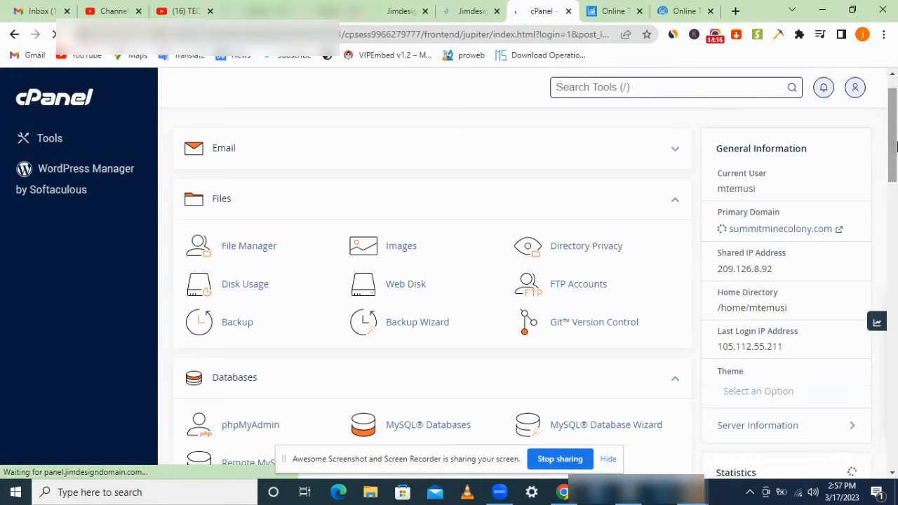
pyautogui.click(713, 40)
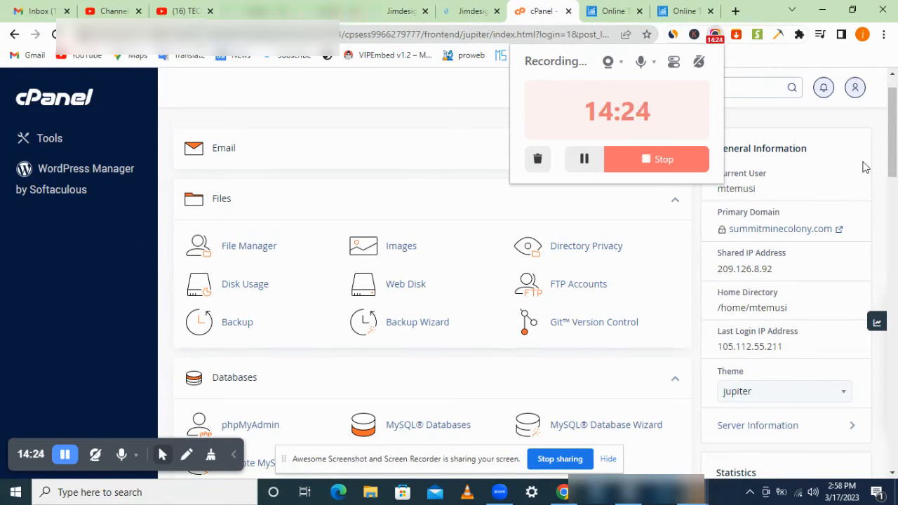
pyautogui.click(868, 167)
pyautogui.moveTo(895, 144); pyautogui.dragTo(897, 188)
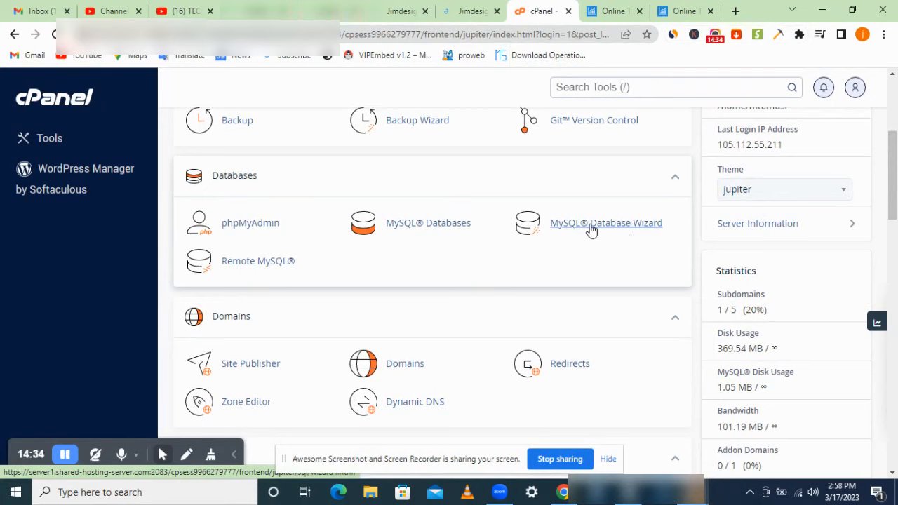
# Step: Create the database demotrade in the MySQL Database Wizard, then start a new Notepad window
pyautogui.click(591, 231)
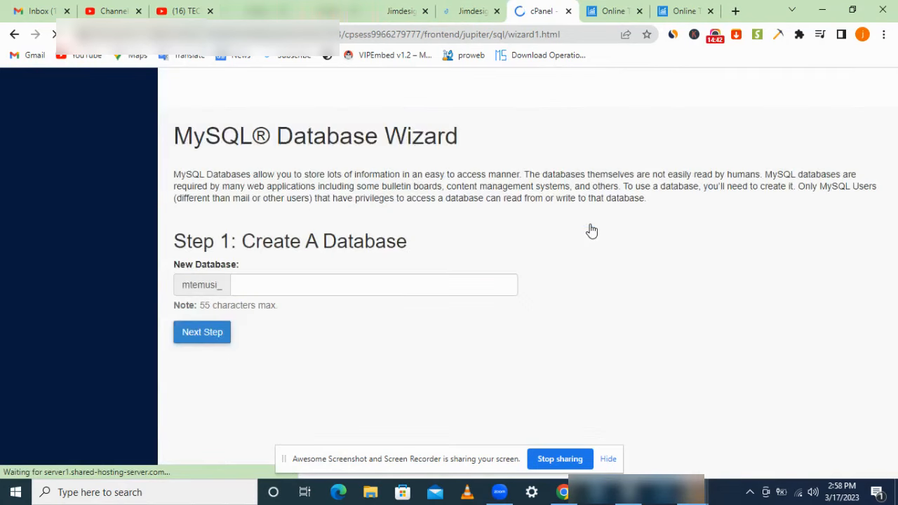
pyautogui.click(342, 284)
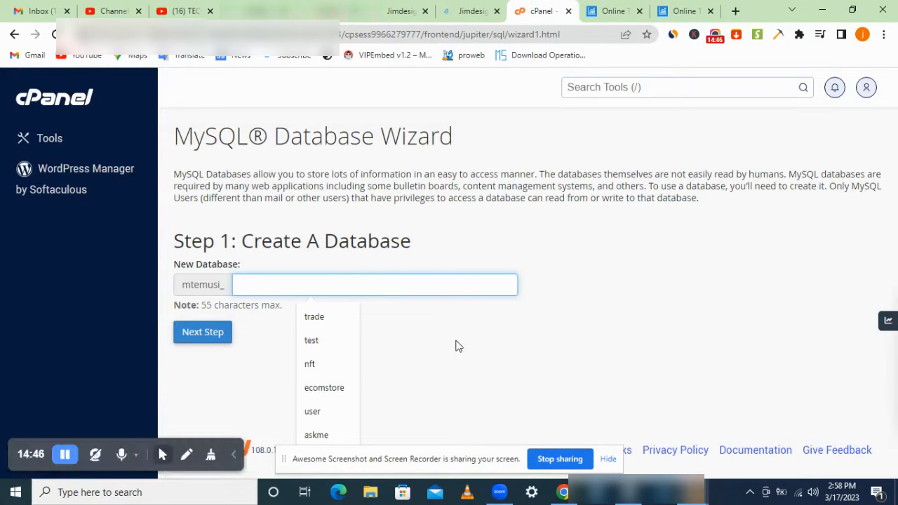
pyautogui.click(428, 331)
pyautogui.click(372, 283)
pyautogui.write('de')
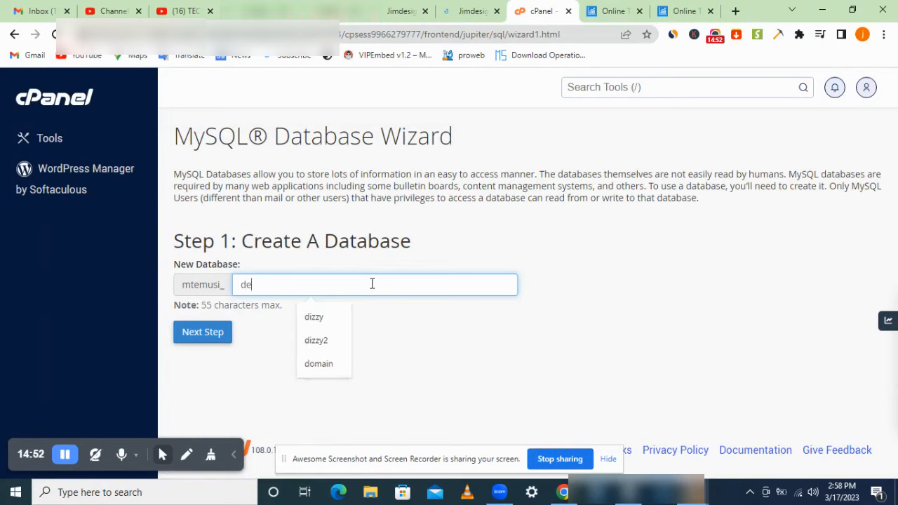
pyautogui.write('motrade')
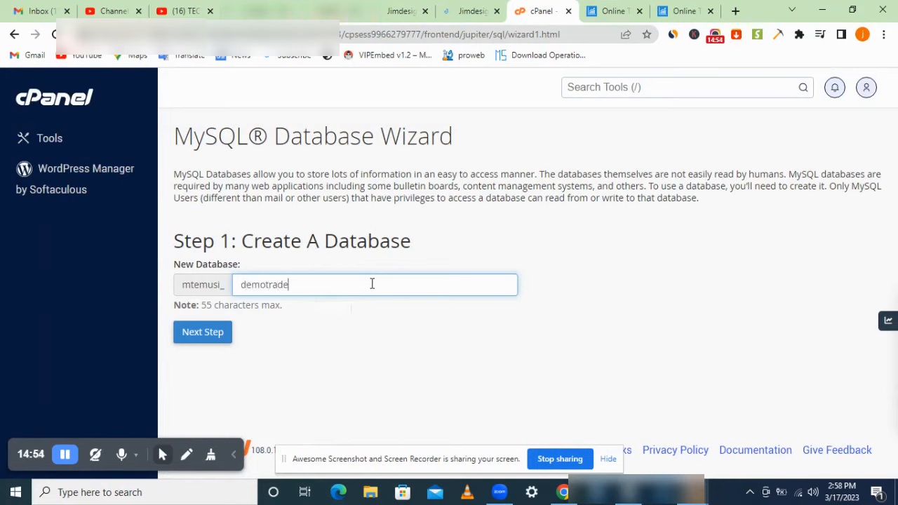
pyautogui.click(203, 335)
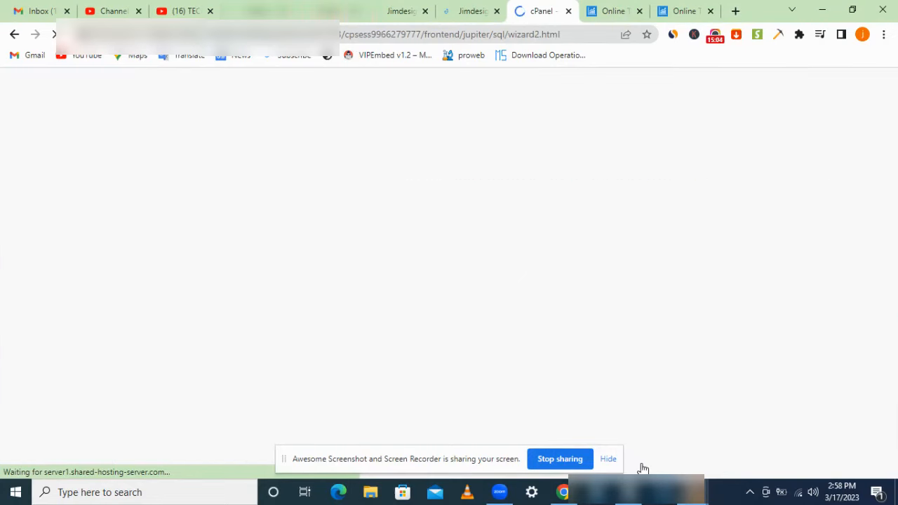
pyautogui.moveTo(633, 500)
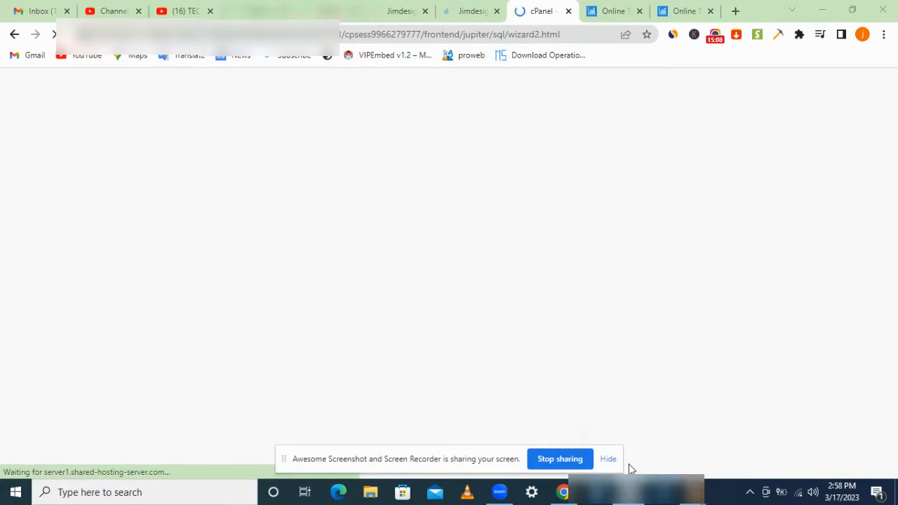
pyautogui.rightClick(630, 492)
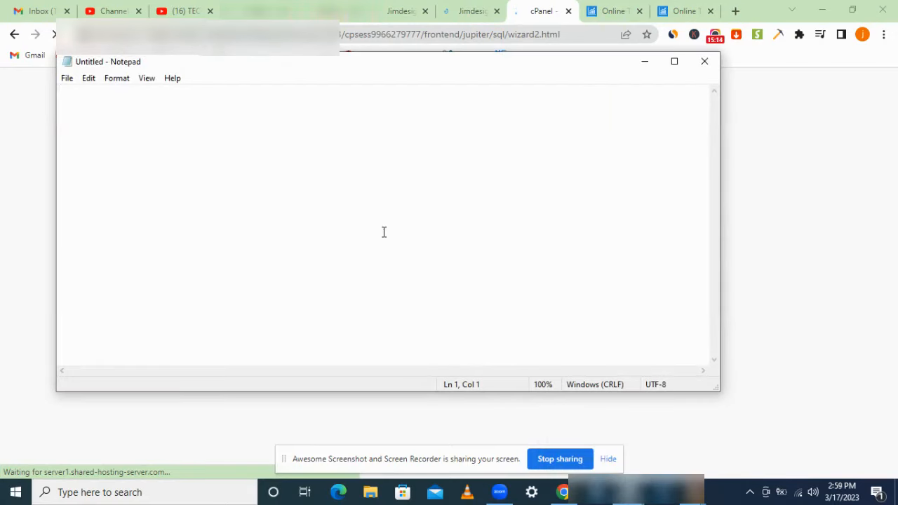
# Step: Narrow the Notepad window and move it to the right side of the screen
pyautogui.moveTo(56, 212); pyautogui.dragTo(548, 231)
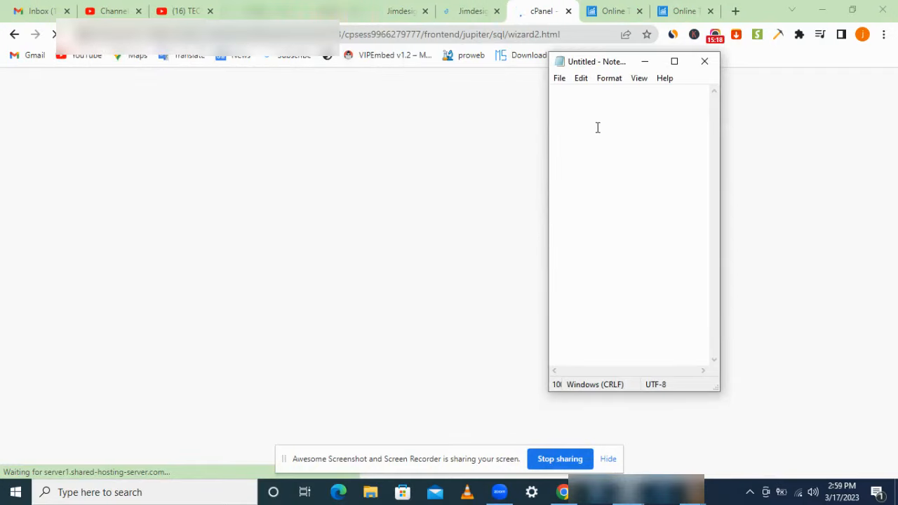
pyautogui.moveTo(595, 63); pyautogui.dragTo(675, 109)
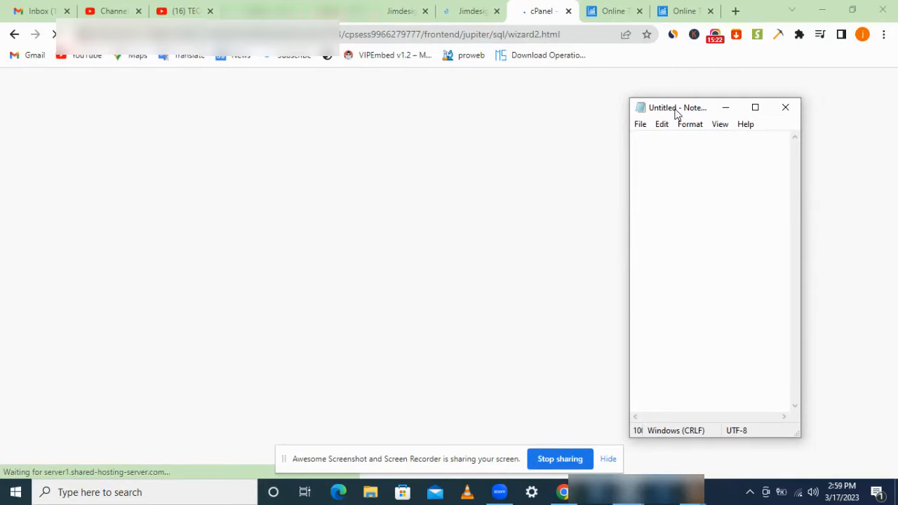
pyautogui.click(714, 37)
pyautogui.click(715, 37)
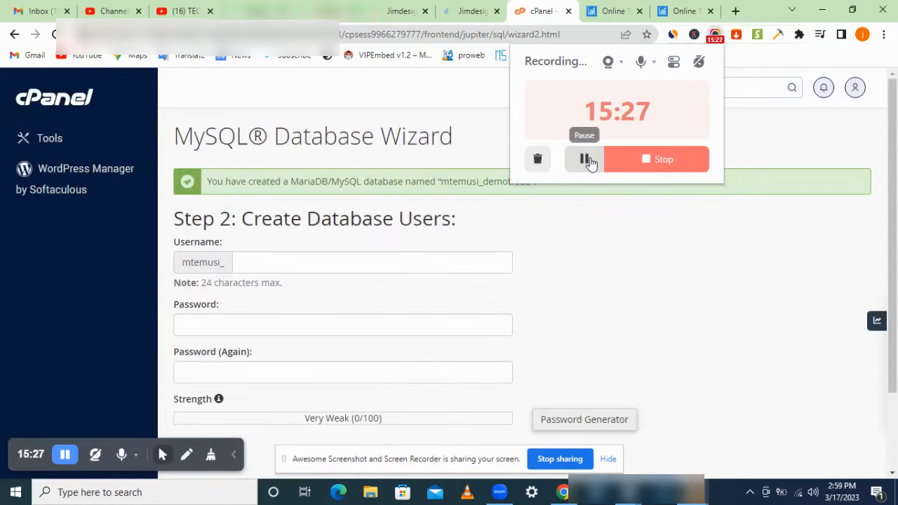
# Step: Enter demotrade as the database username and open the Password Generator
pyautogui.click(821, 232)
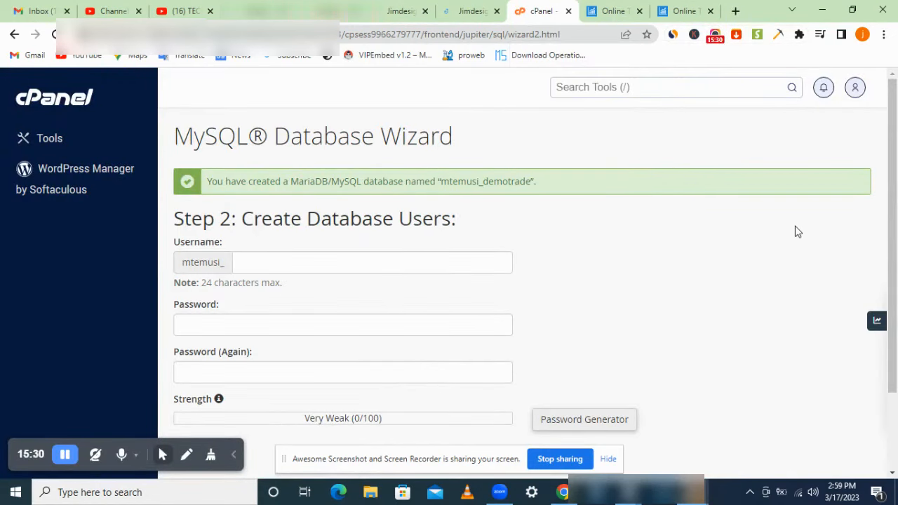
pyautogui.click(412, 264)
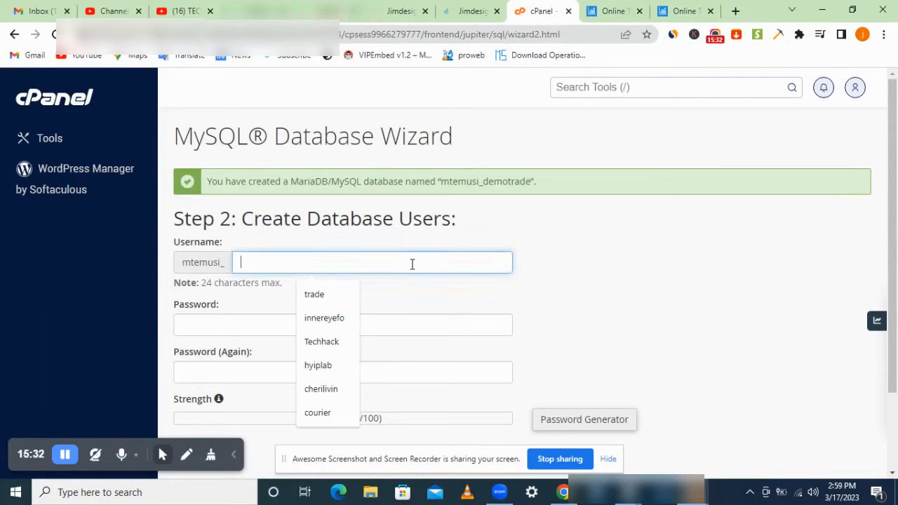
pyautogui.write('demotrade')
pyautogui.click(609, 287)
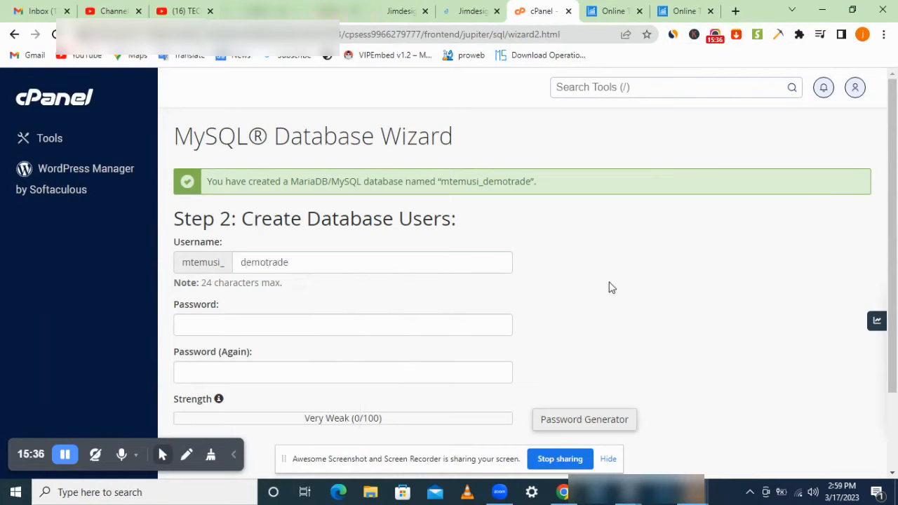
pyautogui.moveTo(896, 201); pyautogui.dragTo(894, 279)
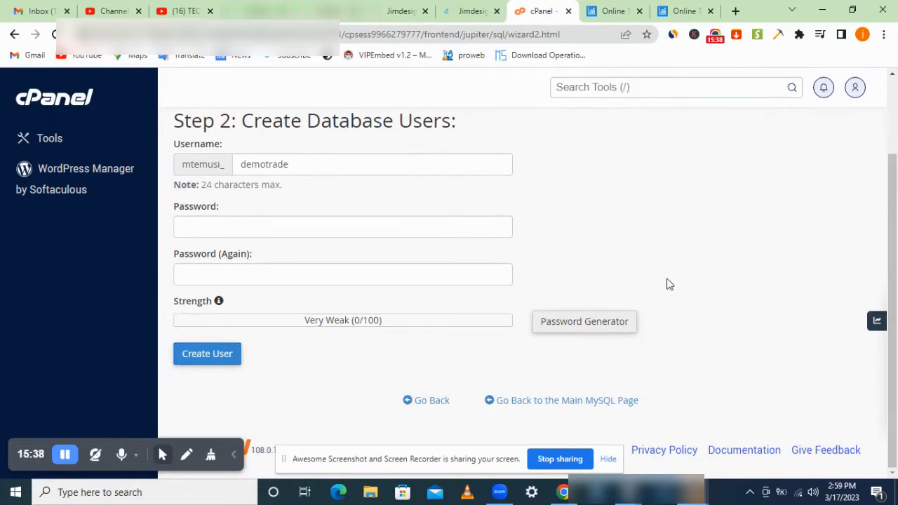
pyautogui.click(574, 320)
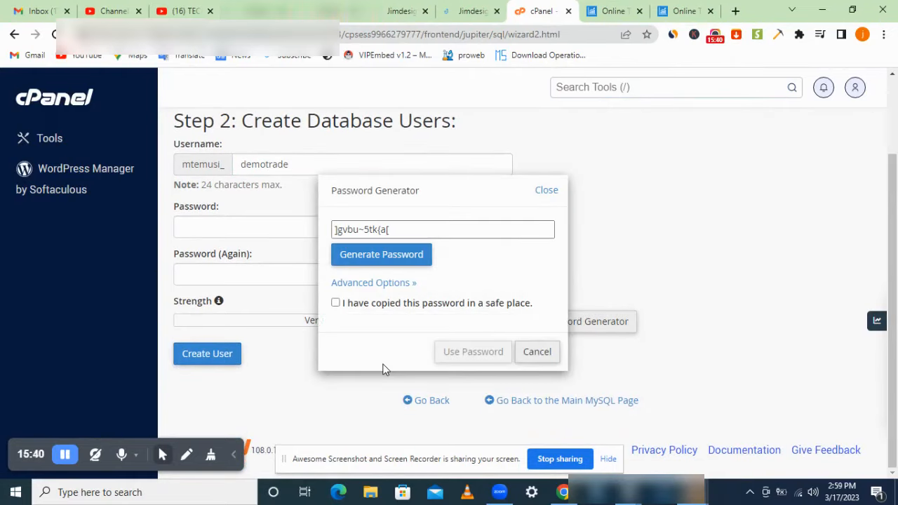
# Step: Copy the generated very strong password and confirm it has been saved
pyautogui.moveTo(473, 237); pyautogui.dragTo(336, 232)
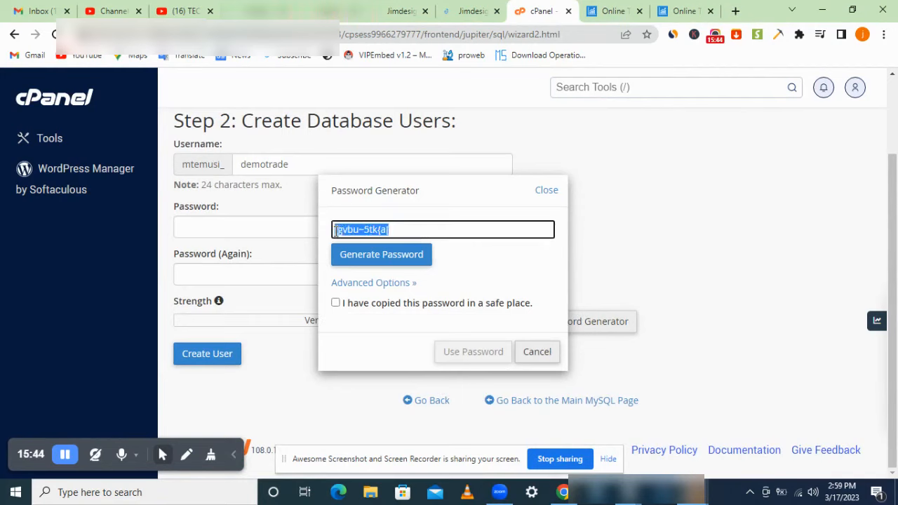
pyautogui.rightClick(336, 232)
pyautogui.click(391, 260)
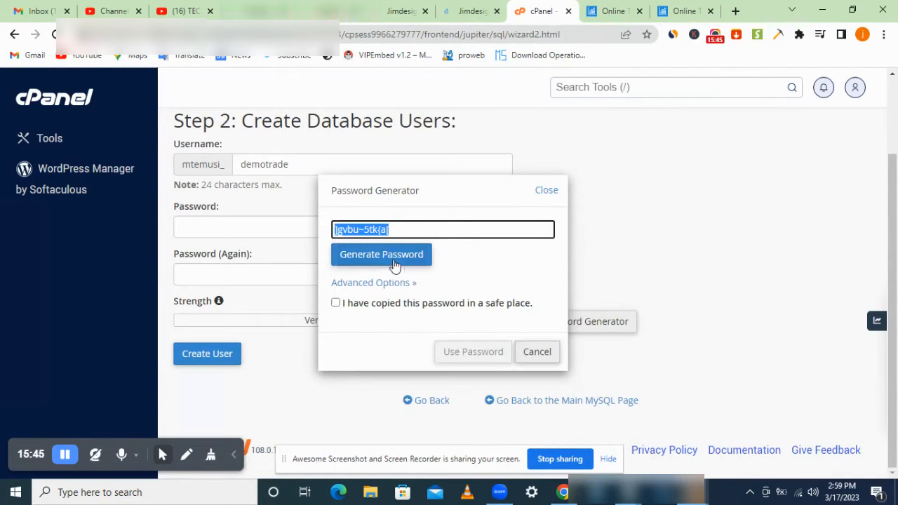
pyautogui.click(360, 304)
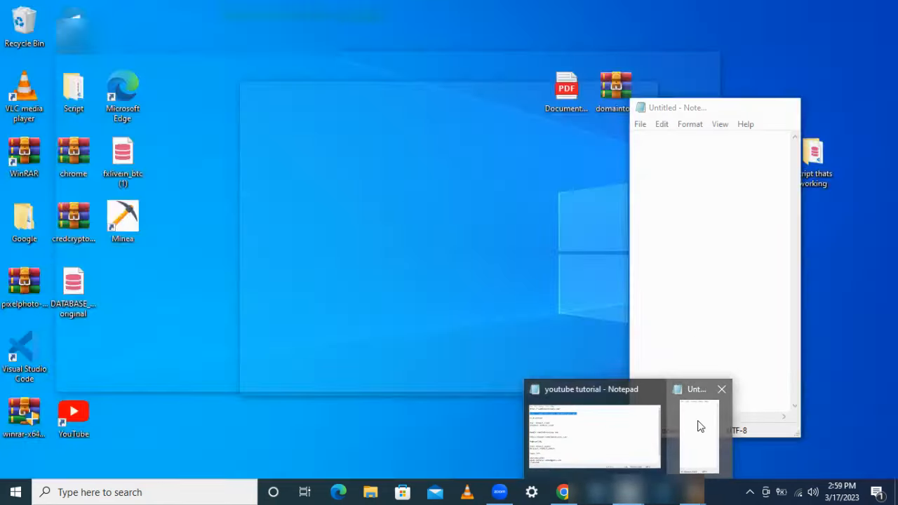
# Step: Paste the password into Notepad, then create the MySQL user demotrade with it
pyautogui.click(697, 425)
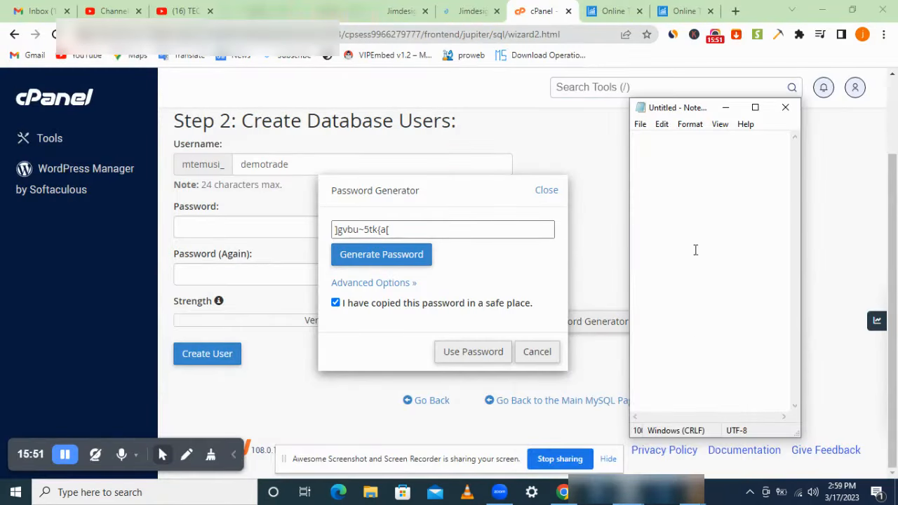
pyautogui.rightClick(683, 159)
pyautogui.click(730, 215)
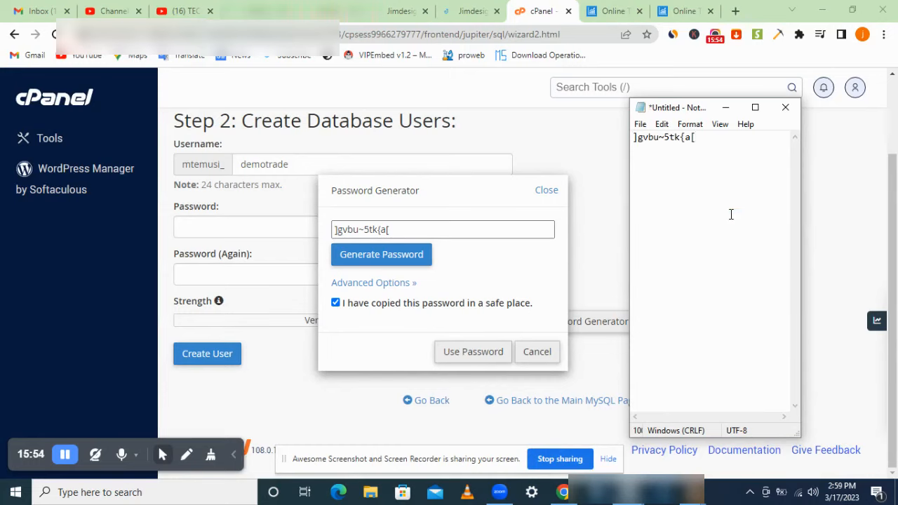
pyautogui.click(728, 109)
pyautogui.click(472, 351)
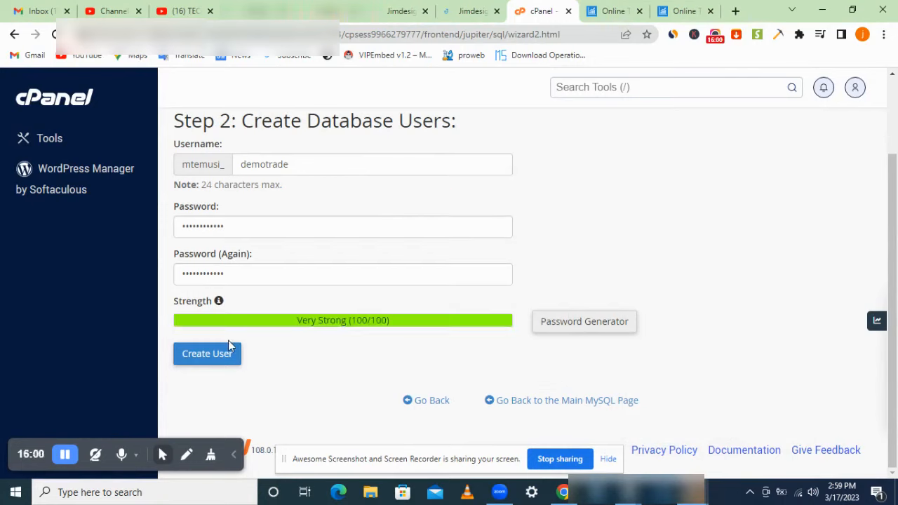
pyautogui.click(223, 360)
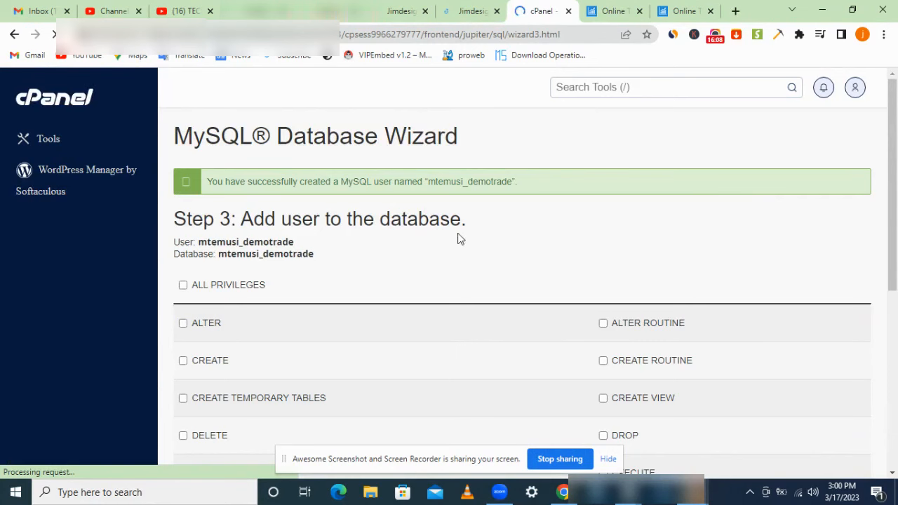
# Step: Copy the user and database name lines and tick ALL PRIVILEGES for mtemusi_demotrade
pyautogui.moveTo(320, 260); pyautogui.dragTo(198, 241)
pyautogui.rightClick(198, 242)
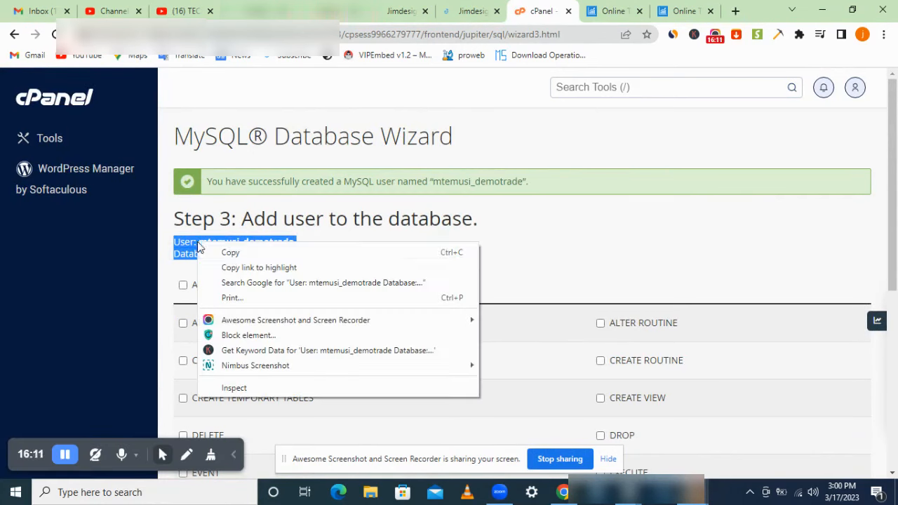
pyautogui.click(238, 257)
pyautogui.click(226, 286)
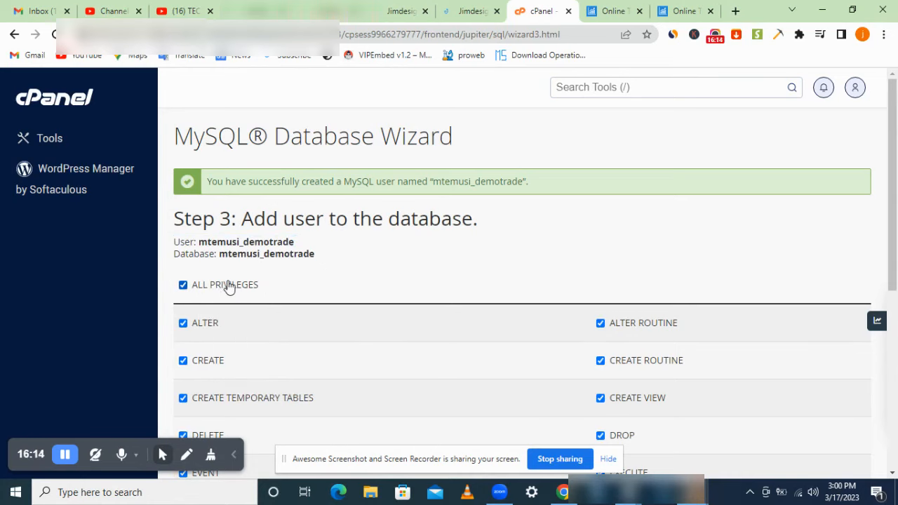
pyautogui.doubleClick(247, 286)
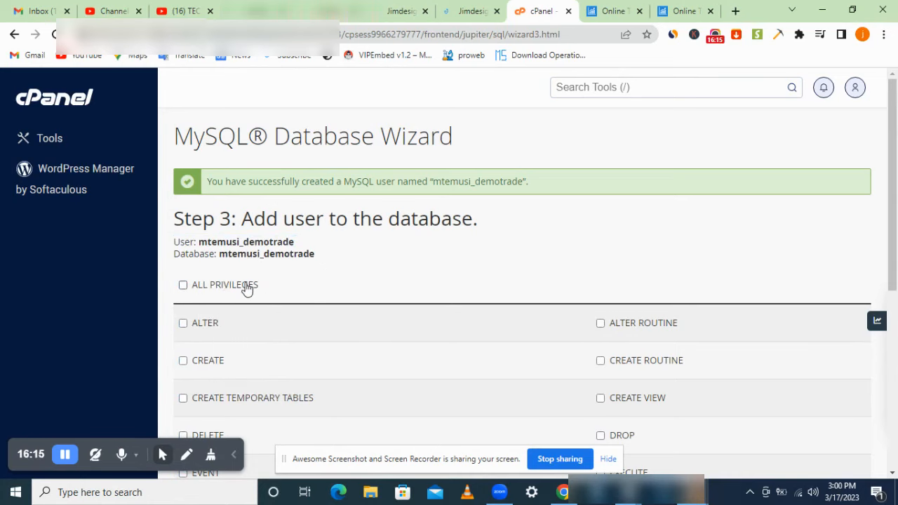
pyautogui.click(587, 250)
# Step: Paste the user and database names into the Notepad note, then apply privileges with Next Step
pyautogui.scroll(-3, 784, 370)
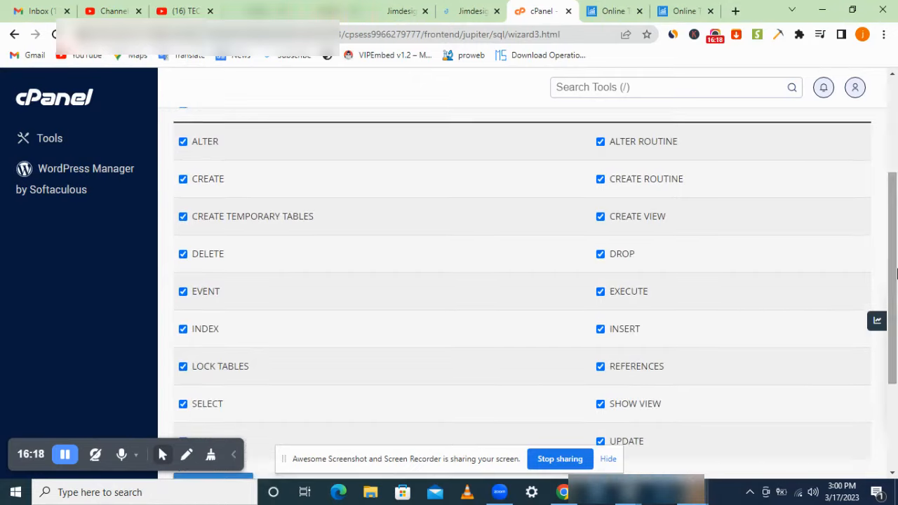
pyautogui.moveTo(629, 492)
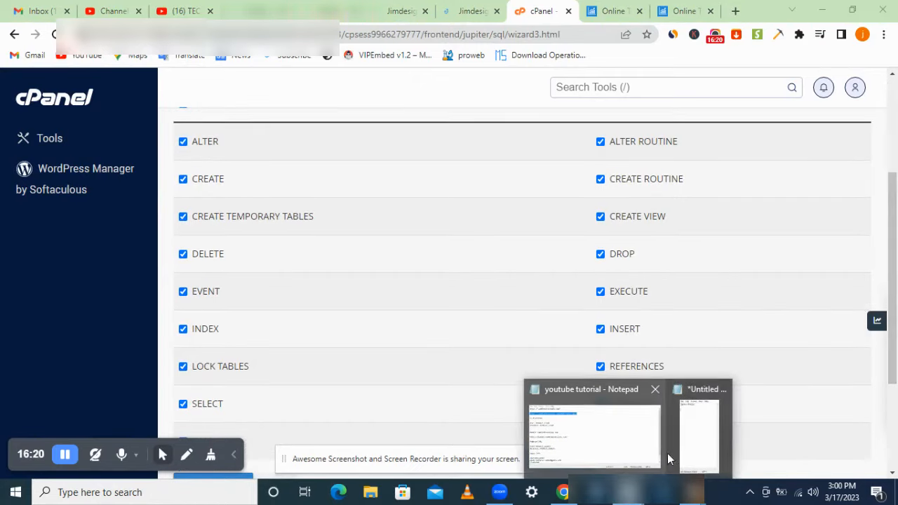
pyautogui.click(689, 449)
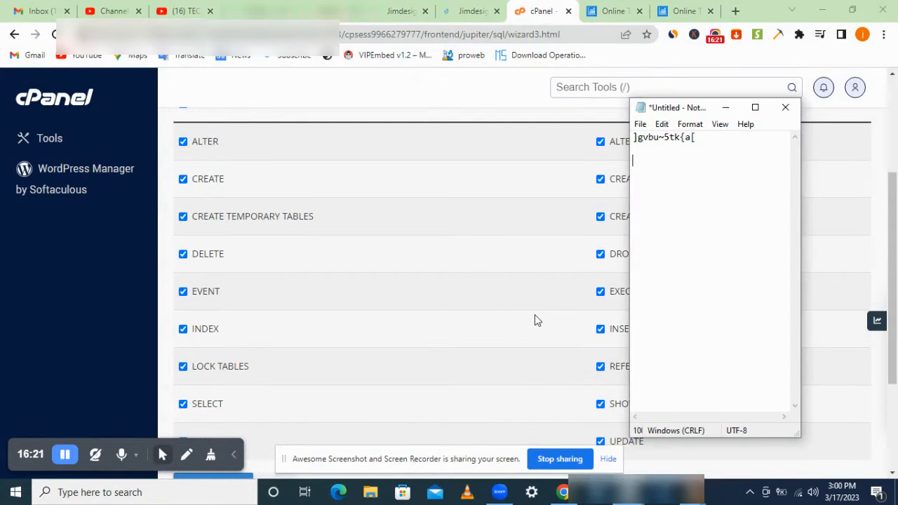
pyautogui.rightClick(675, 163)
pyautogui.click(683, 219)
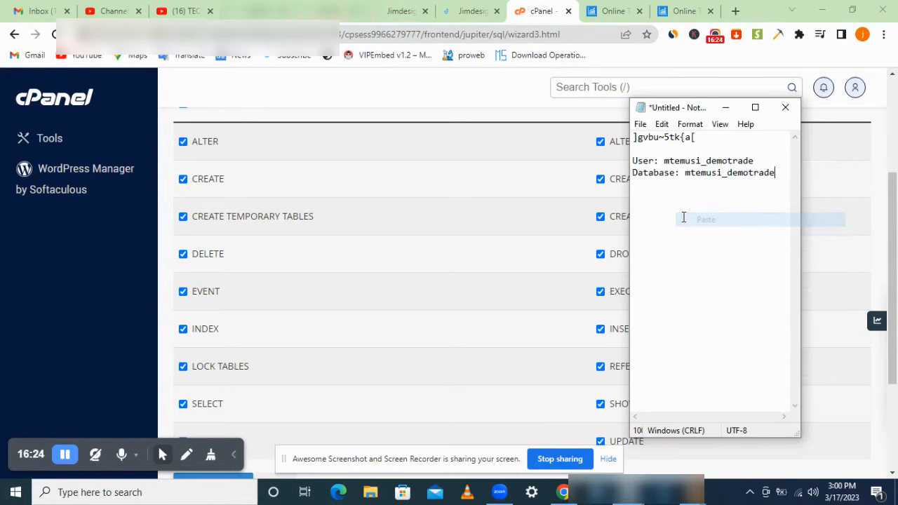
pyautogui.press('Return')
pyautogui.press('Return')
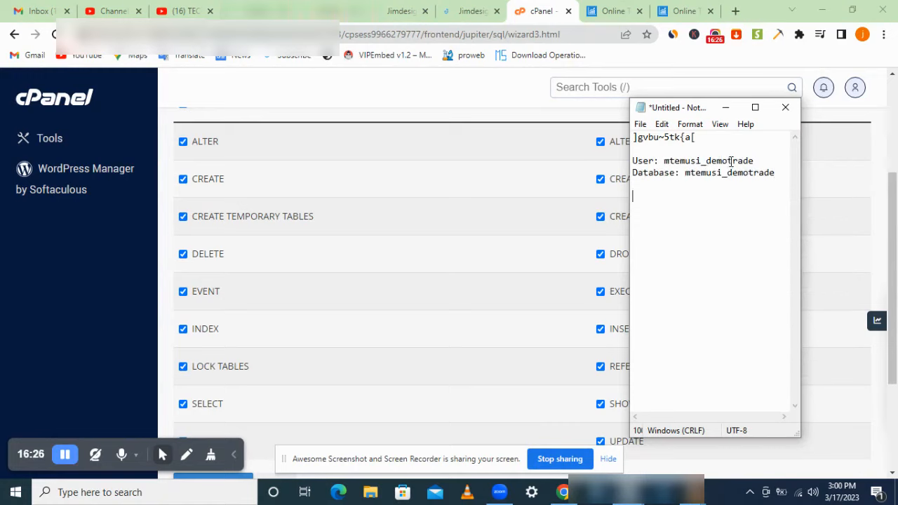
pyautogui.click(727, 107)
pyautogui.scroll(-2, 639, 309)
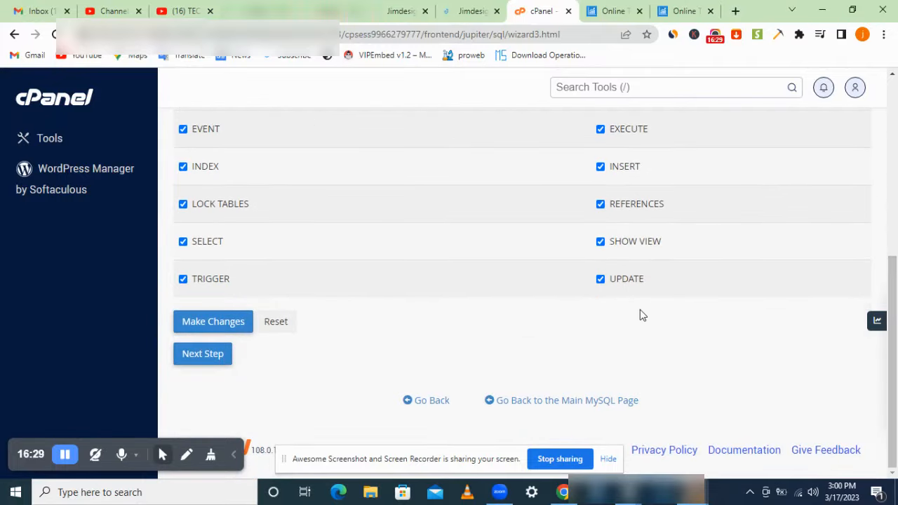
pyautogui.click(203, 357)
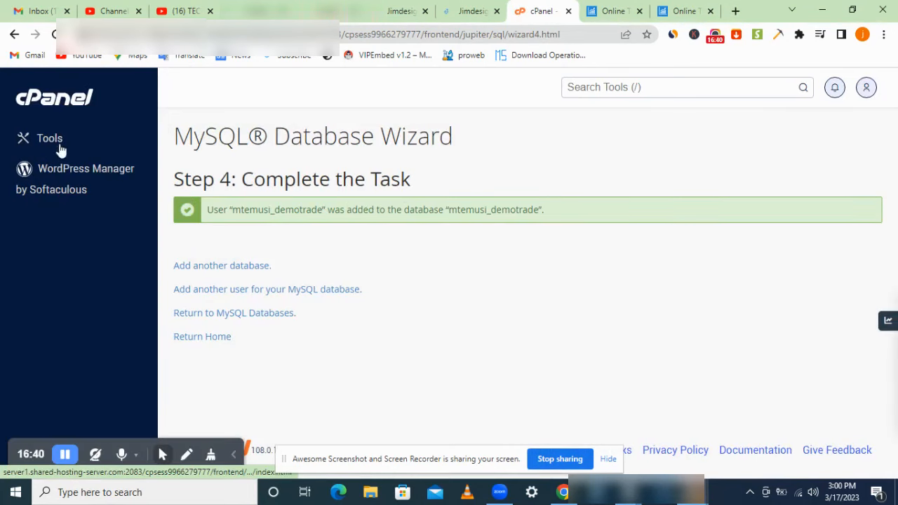
# Step: Return to cPanel's Tools home and launch phpMyAdmin from the Databases section
pyautogui.click(70, 103)
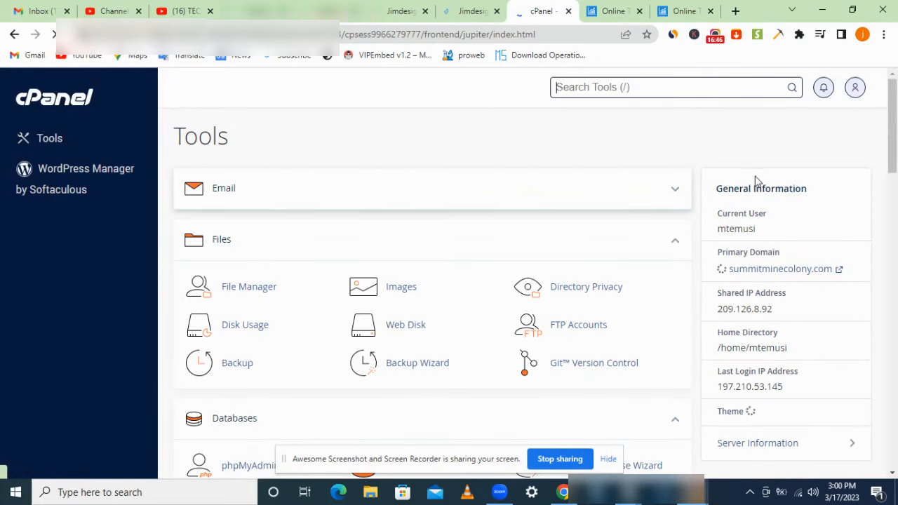
pyautogui.moveTo(895, 133); pyautogui.dragTo(896, 166)
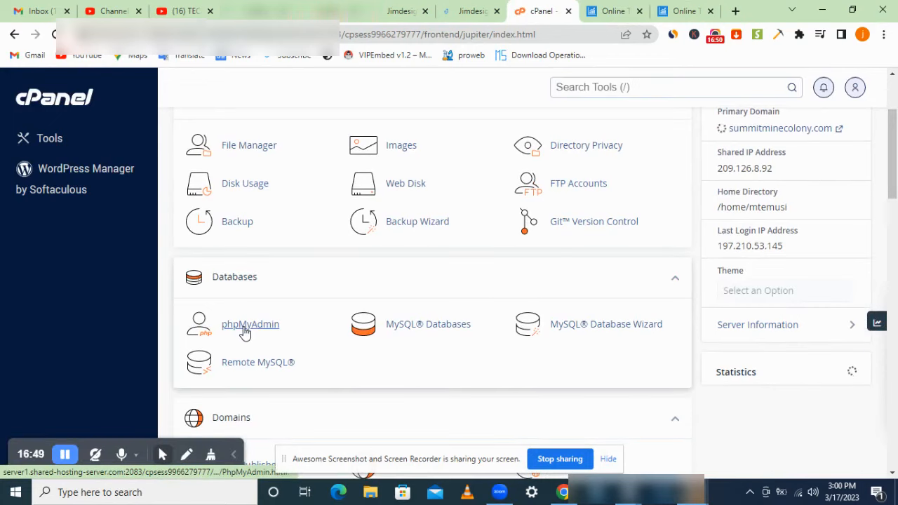
pyautogui.click(245, 327)
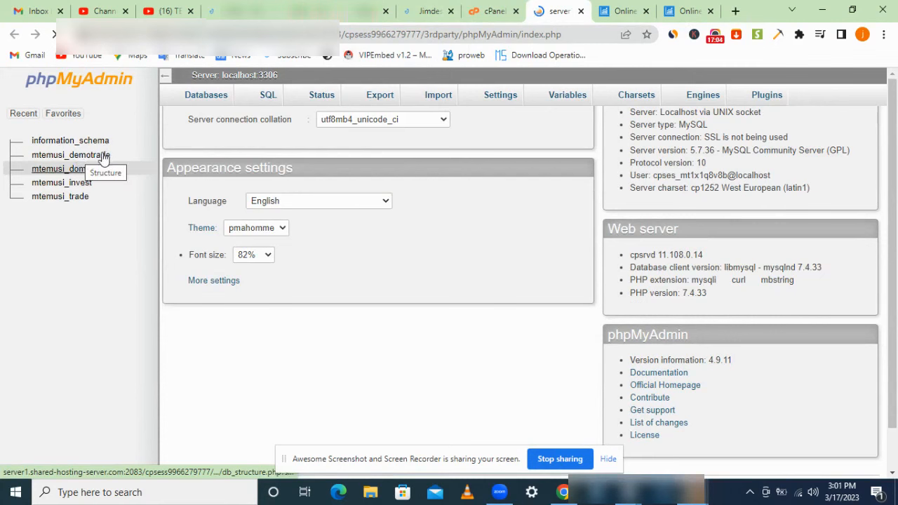
# Step: Open mtemusi_demotrade in phpMyAdmin's tree, then open File Manager from cPanel's Files section
pyautogui.click(84, 155)
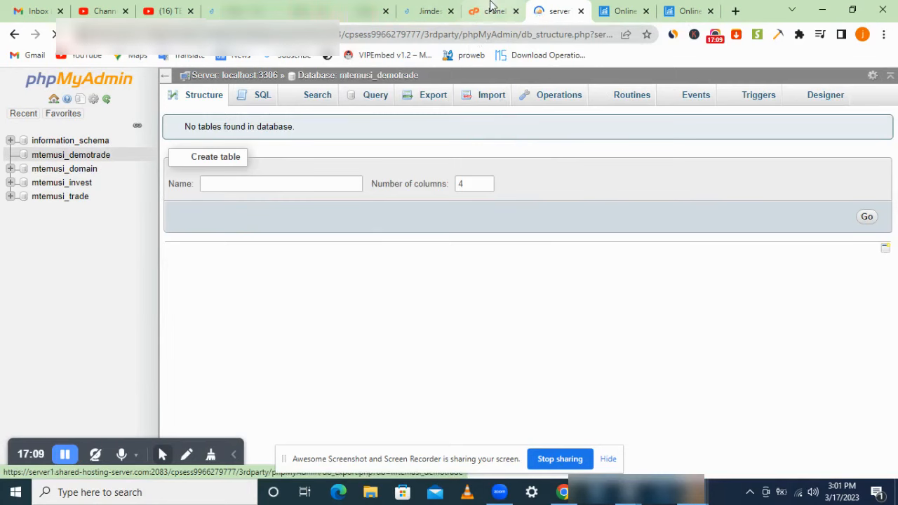
pyautogui.click(491, 8)
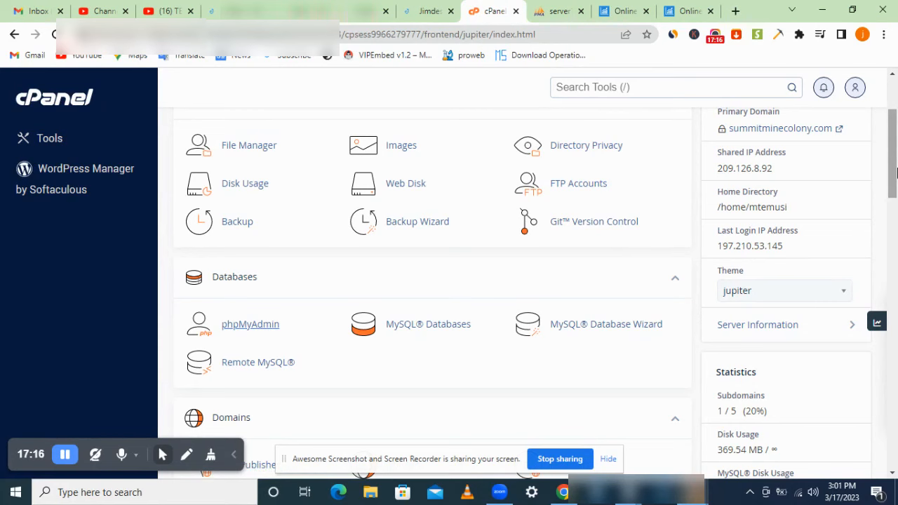
pyautogui.scroll(1, 897, 171)
pyautogui.moveTo(896, 166); pyautogui.dragTo(894, 203)
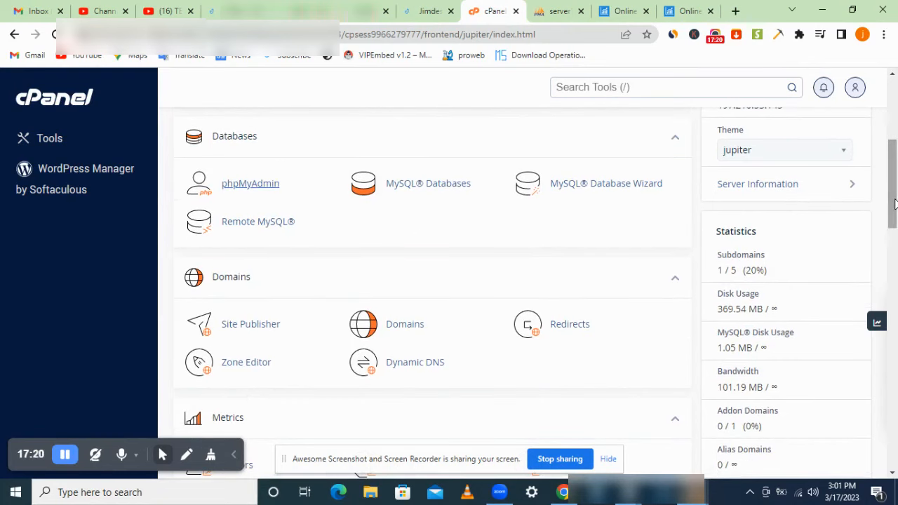
pyautogui.moveTo(894, 200); pyautogui.dragTo(896, 157)
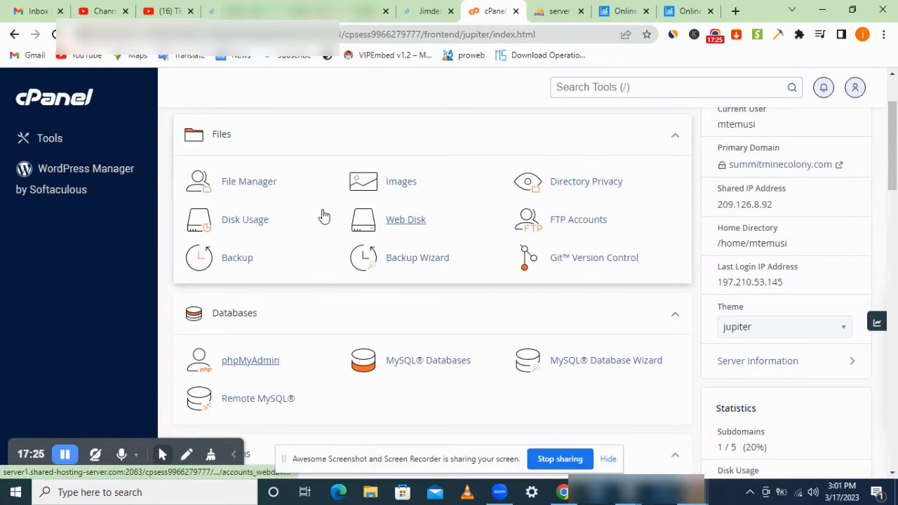
pyautogui.click(244, 187)
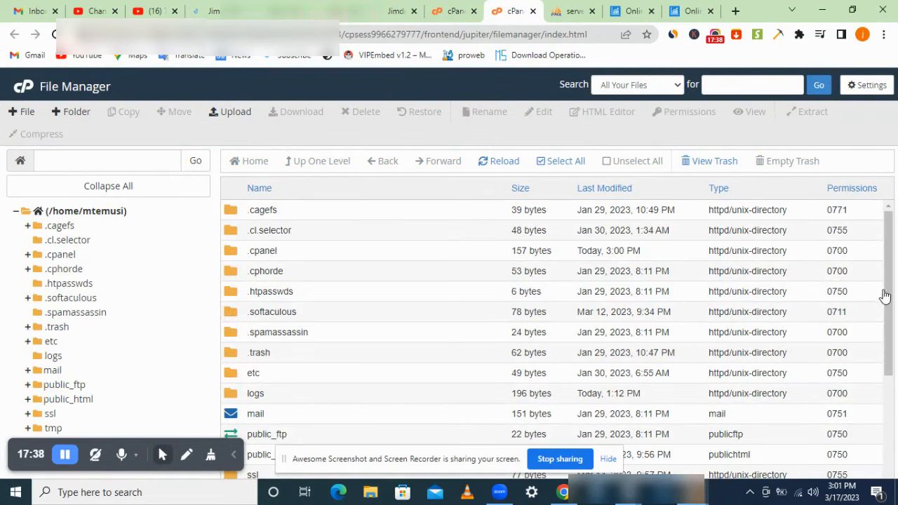
# Step: Permanently delete all three items in File Manager's trash
pyautogui.scroll(-3, 885, 296)
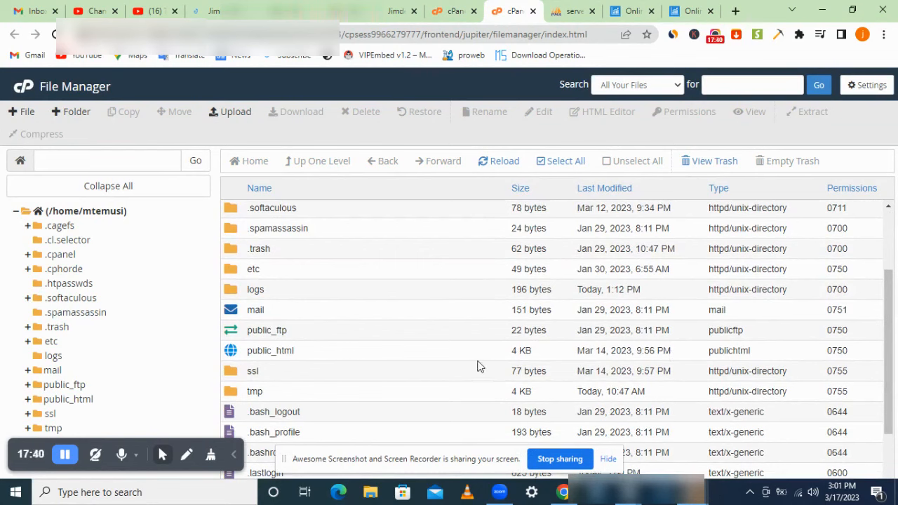
pyautogui.click(707, 163)
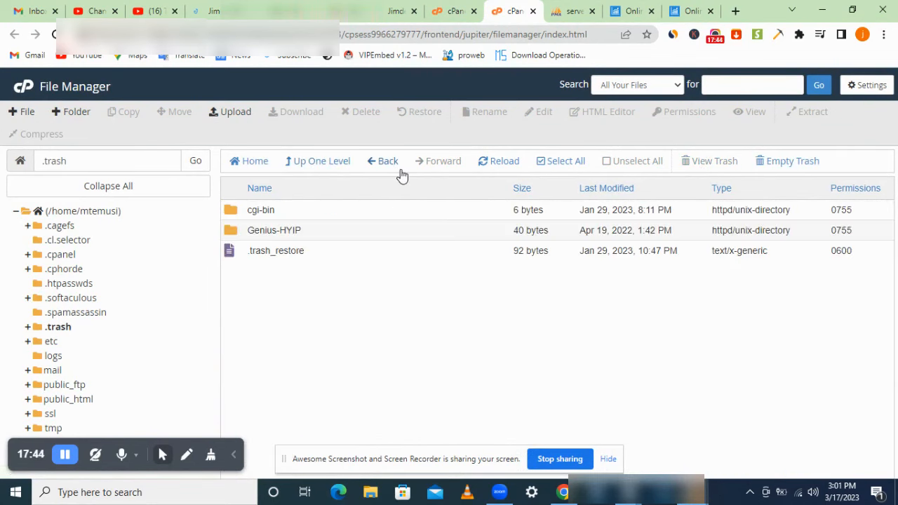
pyautogui.click(535, 163)
pyautogui.click(358, 112)
pyautogui.click(548, 310)
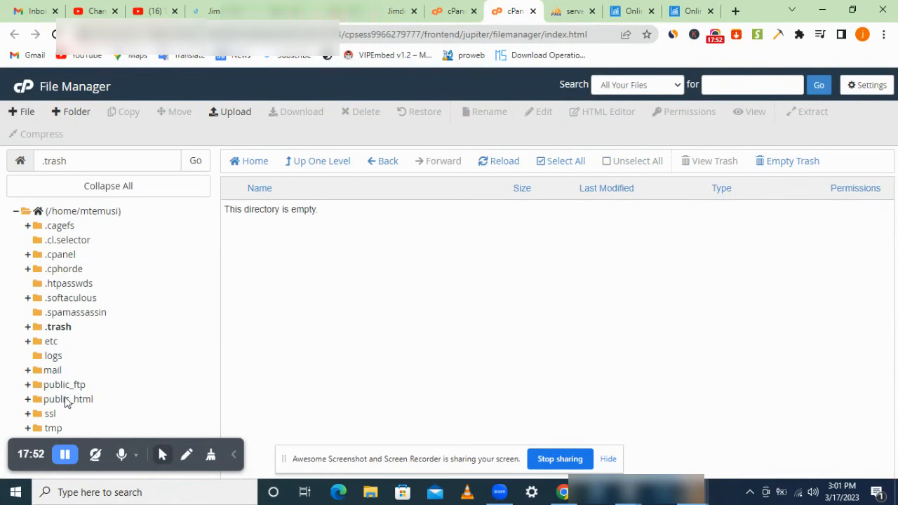
# Step: Open the public_html folder and look through its Laravel files and zip
pyautogui.click(67, 399)
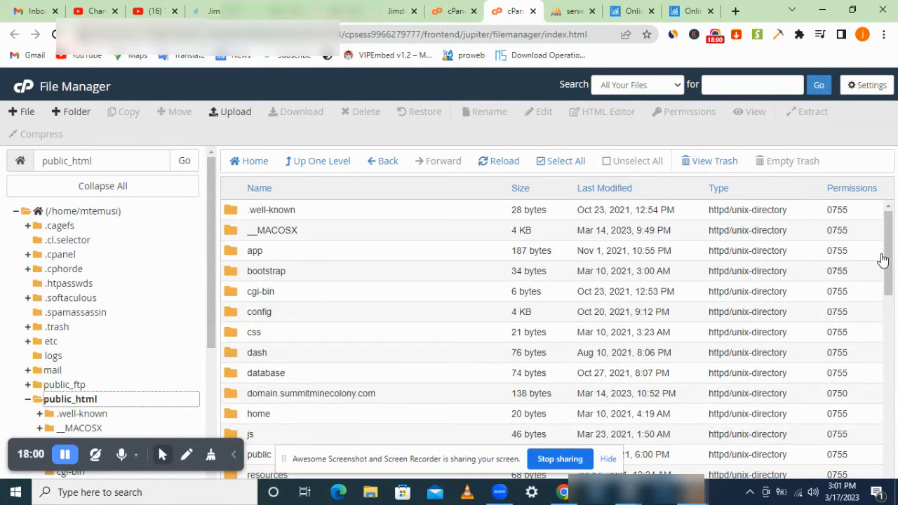
pyautogui.moveTo(888, 262); pyautogui.dragTo(887, 296)
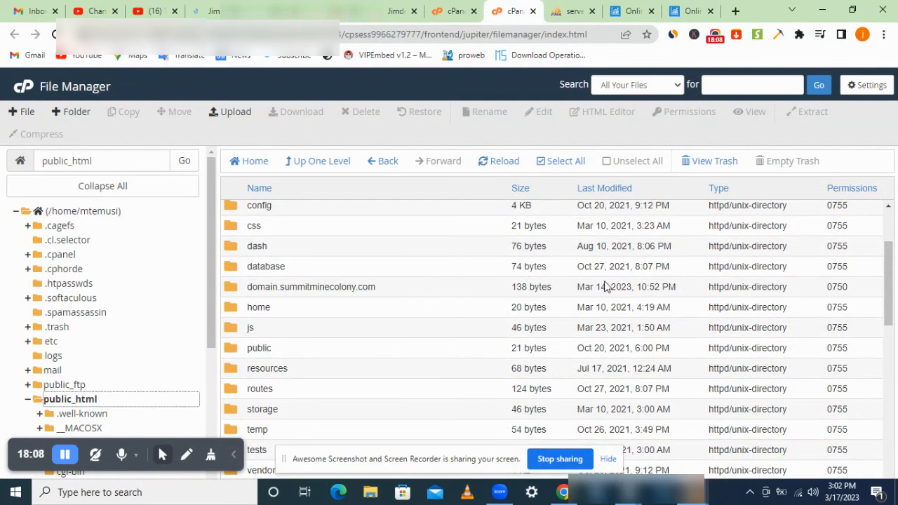
pyautogui.moveTo(887, 302); pyautogui.dragTo(888, 267)
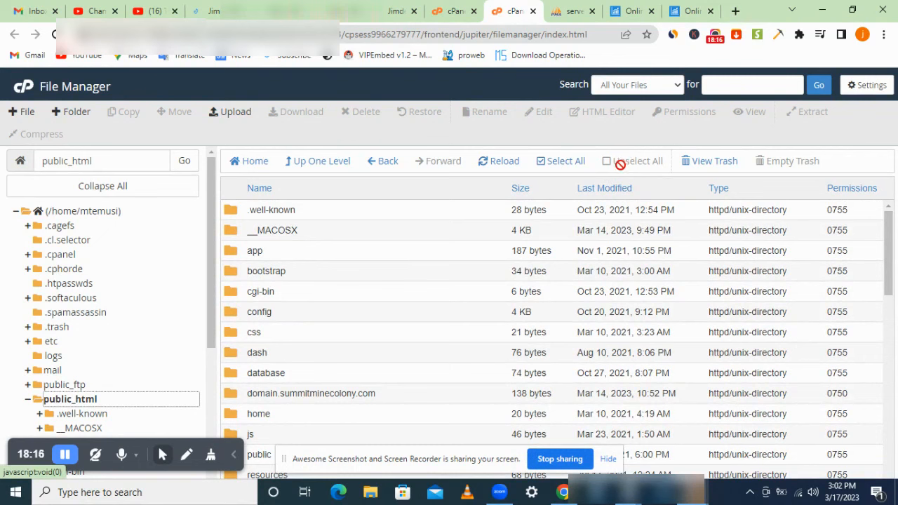
# Step: Move all public_html files and folders to the trash, then view the trash
pyautogui.click(558, 166)
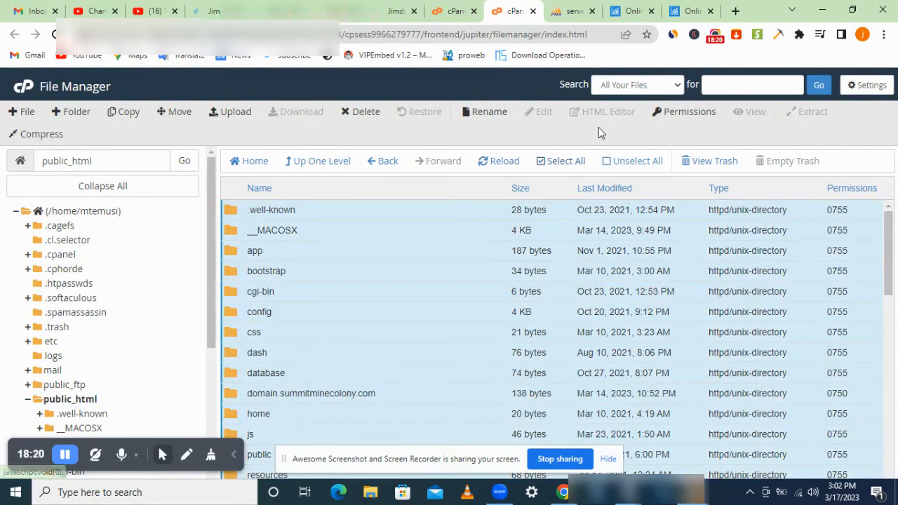
pyautogui.click(362, 115)
pyautogui.scroll(-5, 456, 254)
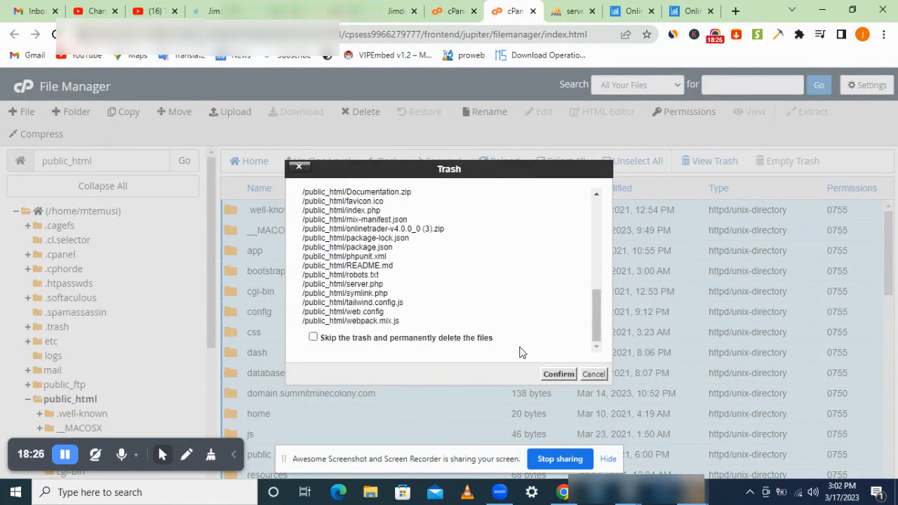
pyautogui.click(558, 376)
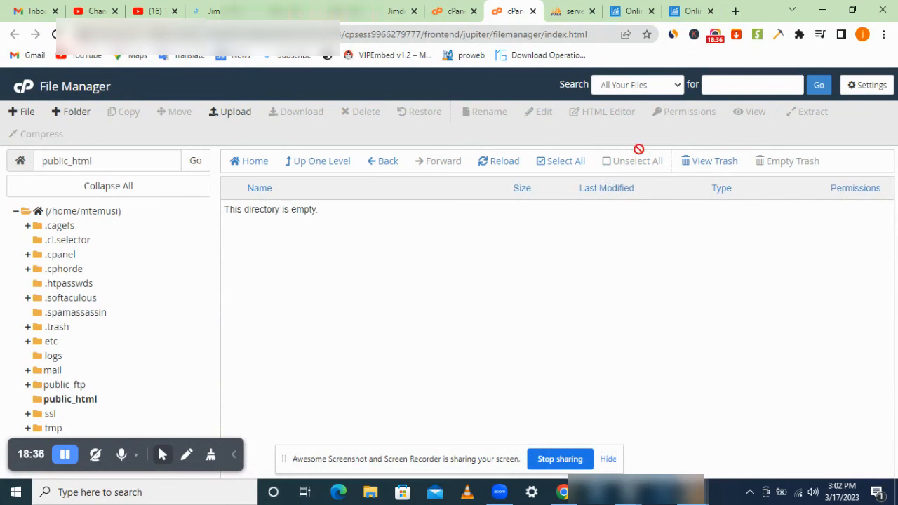
pyautogui.click(707, 160)
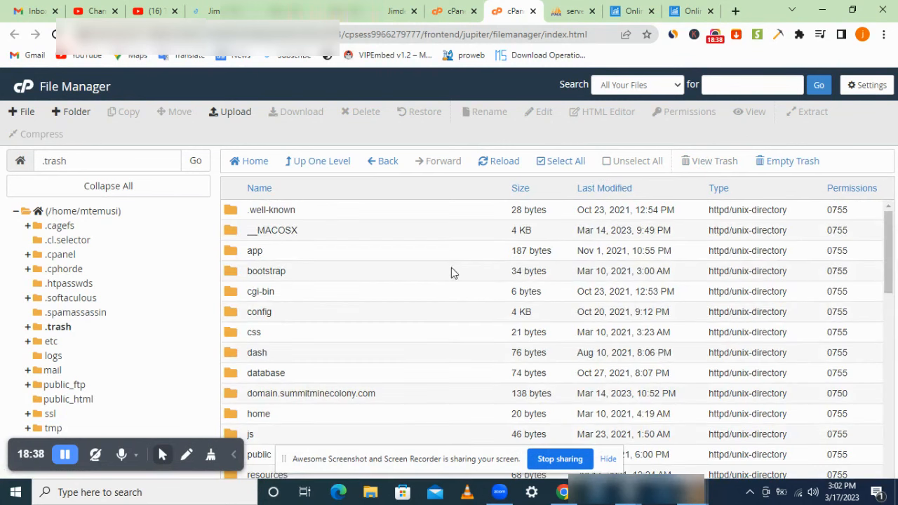
# Step: Restore onlinetrader-v4.0.0_0 (3).zip from the .trash folder to its original location
pyautogui.moveTo(886, 281); pyautogui.dragTo(888, 394)
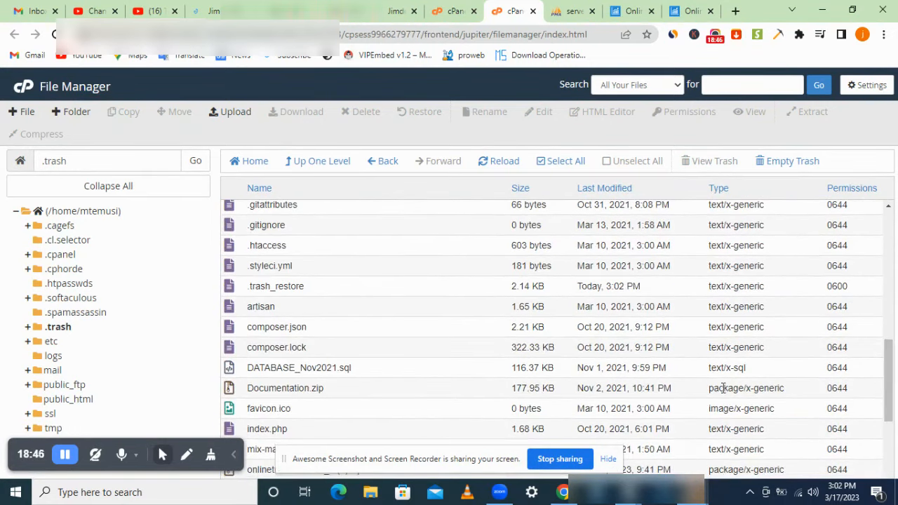
pyautogui.moveTo(895, 393); pyautogui.dragTo(892, 429)
pyautogui.click(401, 337)
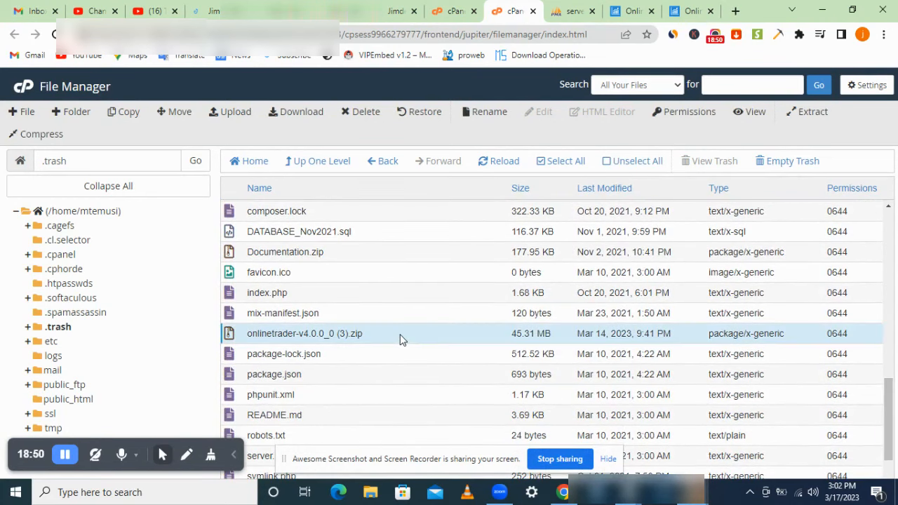
pyautogui.rightClick(400, 337)
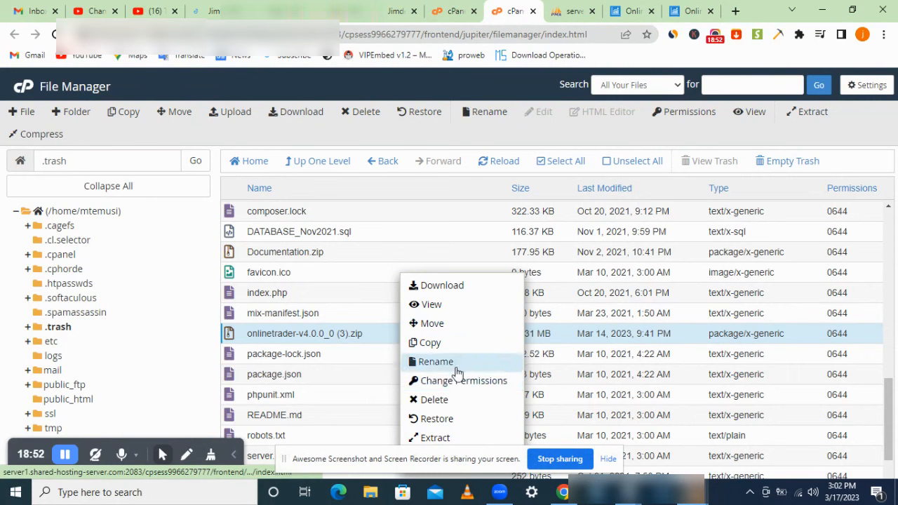
pyautogui.click(451, 419)
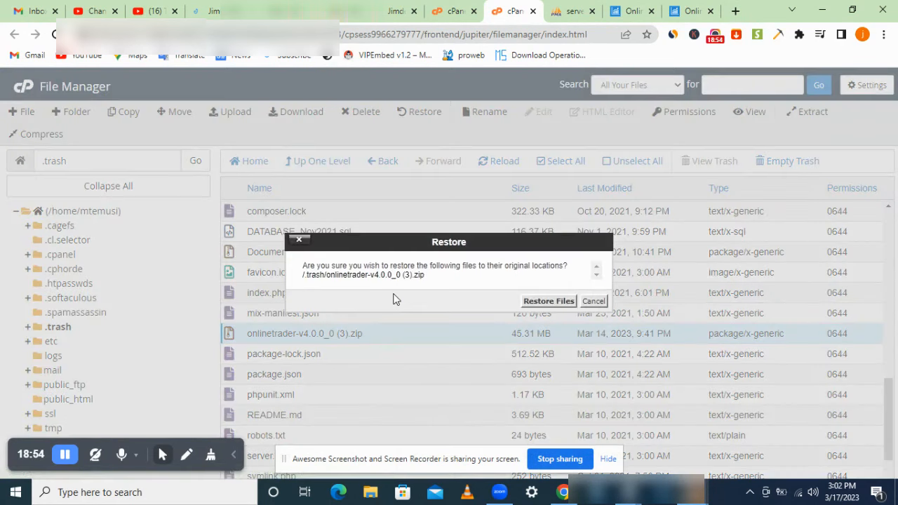
pyautogui.click(526, 303)
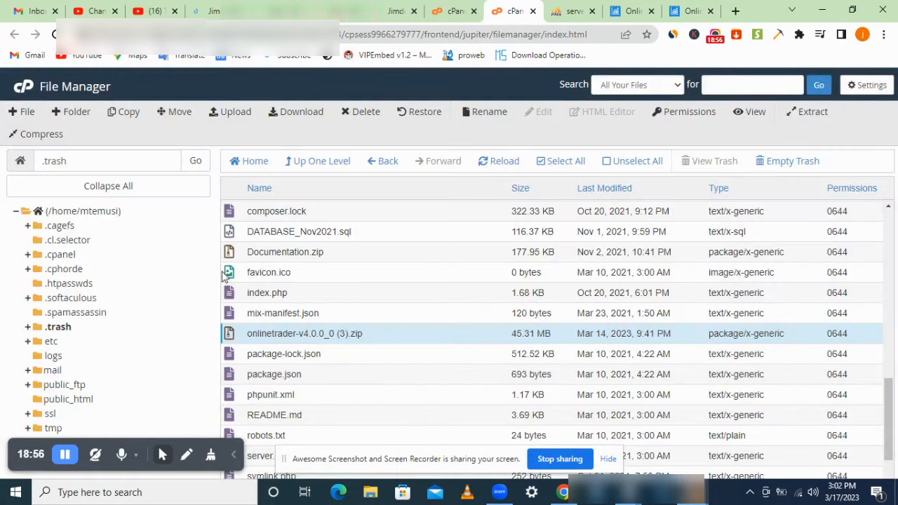
# Step: Open public_html and close the old Onlinetrader landing and dashboard tabs
pyautogui.click(77, 401)
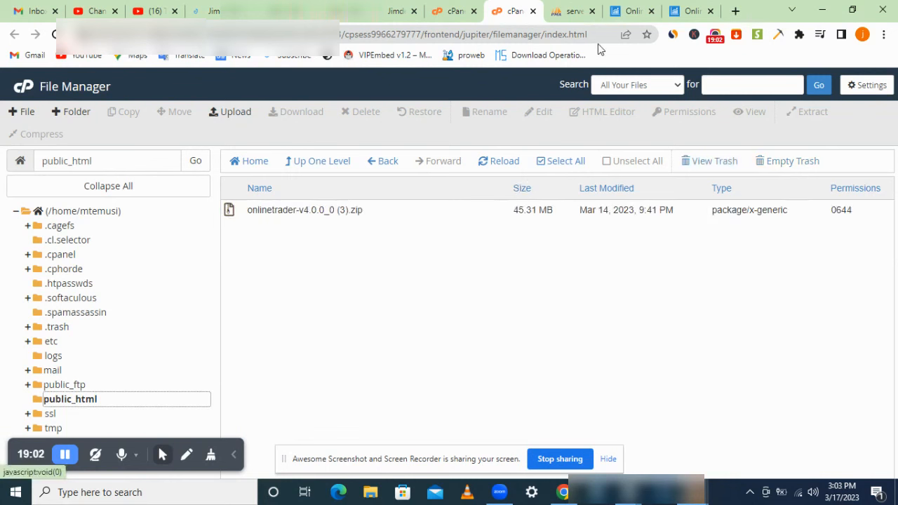
pyautogui.click(648, 7)
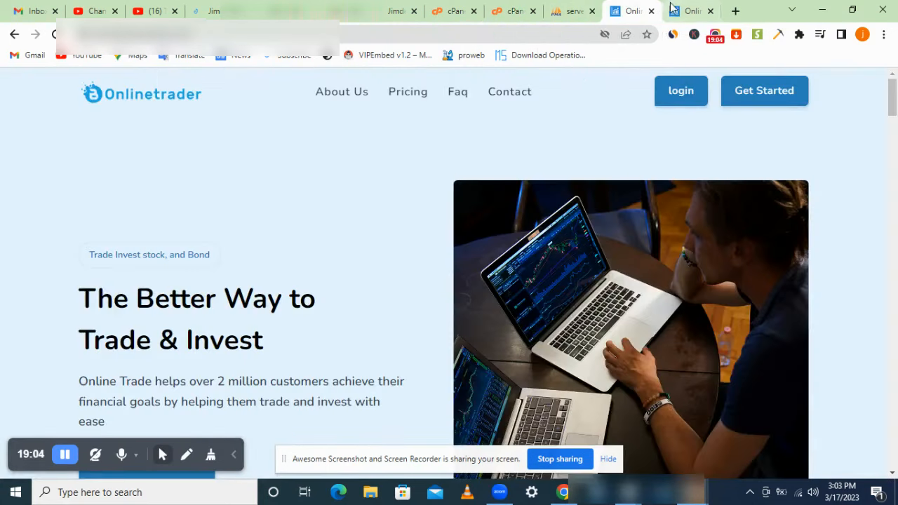
pyautogui.click(698, 11)
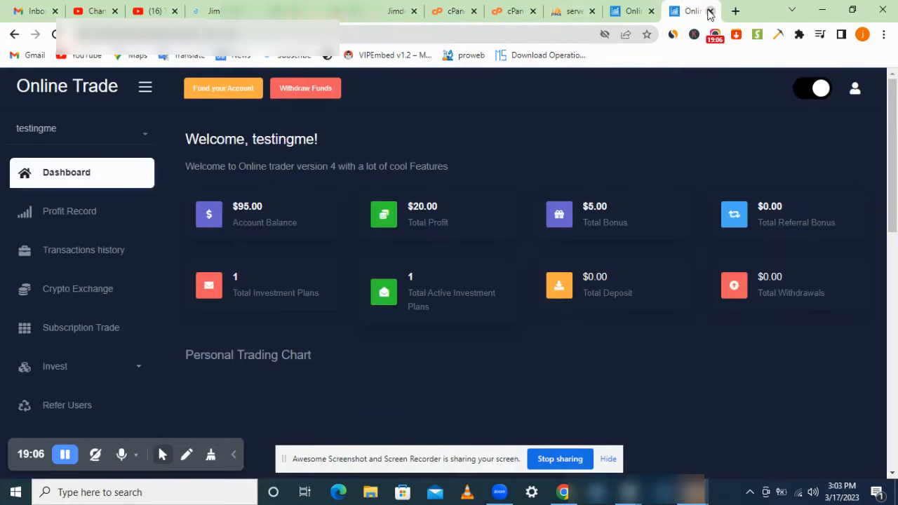
pyautogui.click(709, 12)
pyautogui.click(710, 11)
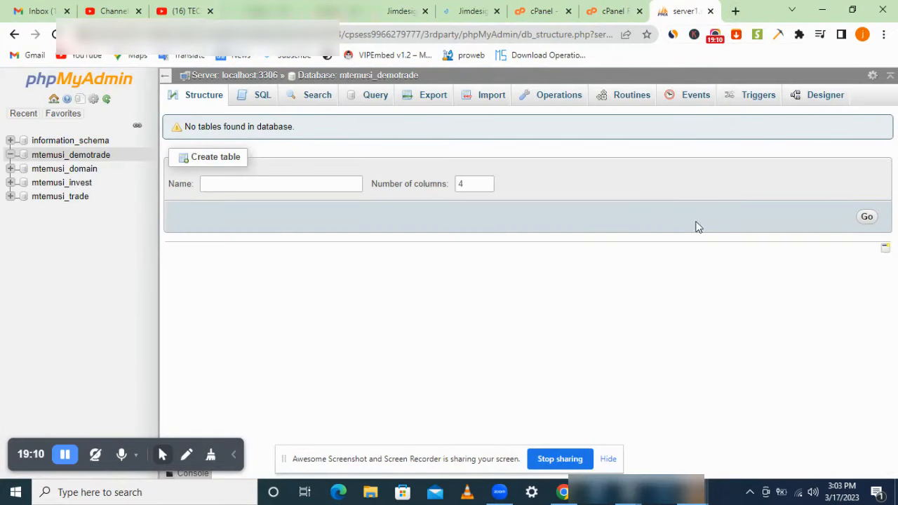
# Step: Open the primary domain site beside cPanel, then select the zip in File Manager
pyautogui.click(561, 9)
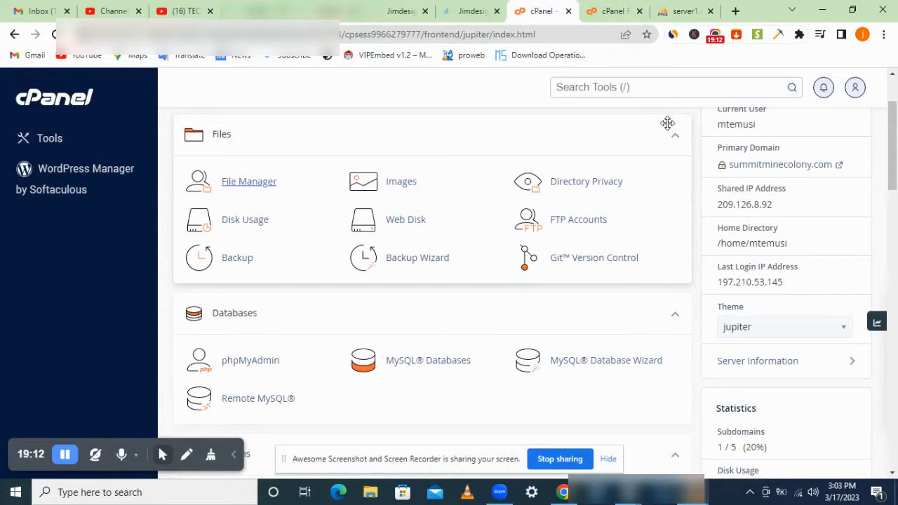
pyautogui.click(779, 167)
pyautogui.moveTo(542, 5); pyautogui.dragTo(627, 5)
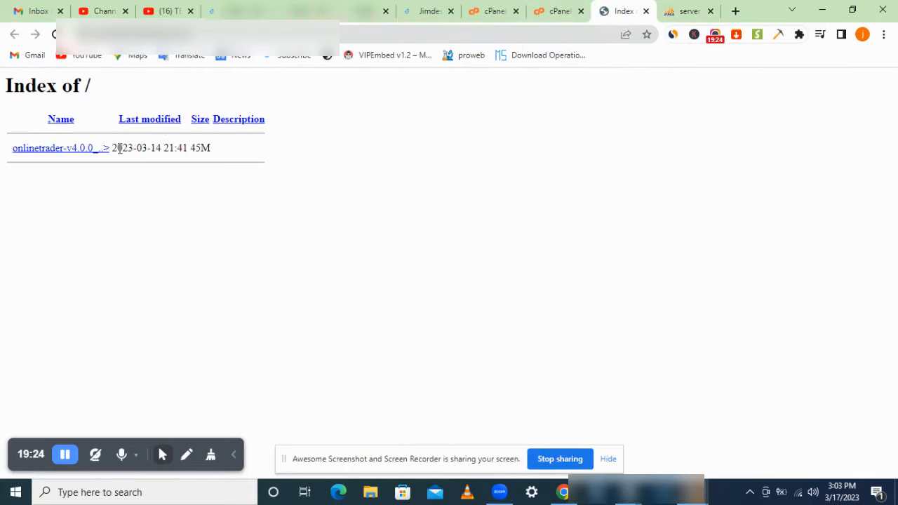
pyautogui.click(564, 9)
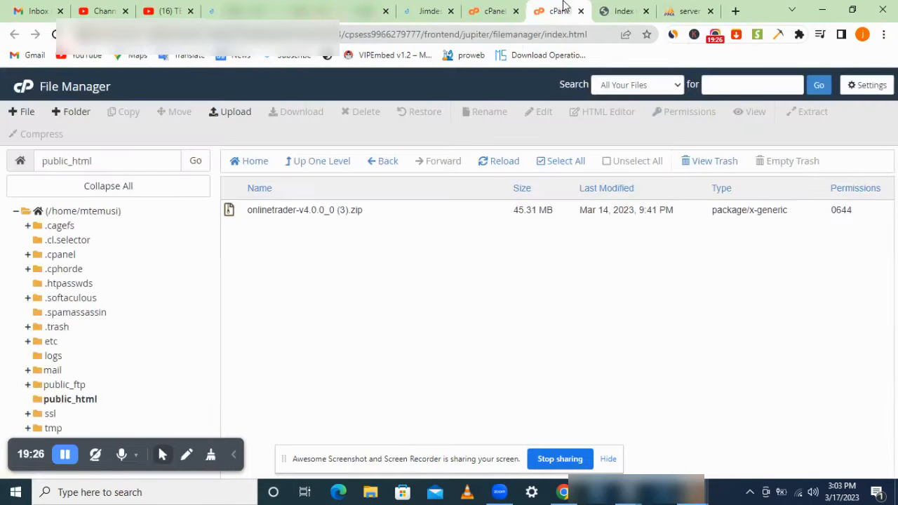
pyautogui.click(410, 210)
# Step: Inspect the zip's actions and File Manager preferences, closing them without changes
pyautogui.rightClick(410, 210)
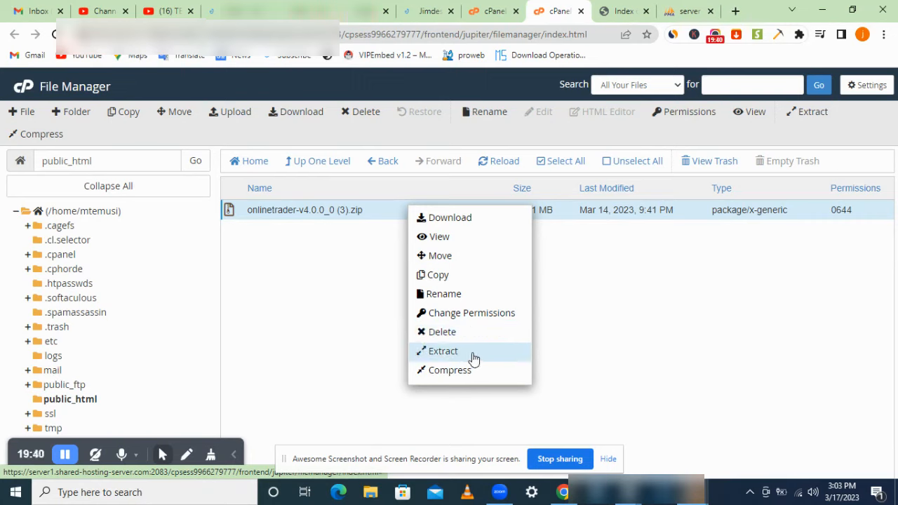
pyautogui.click(621, 315)
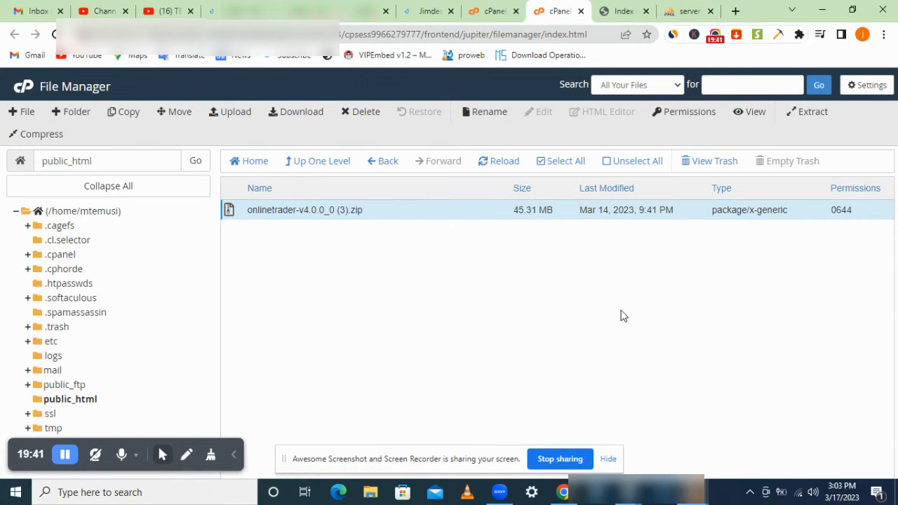
pyautogui.click(868, 86)
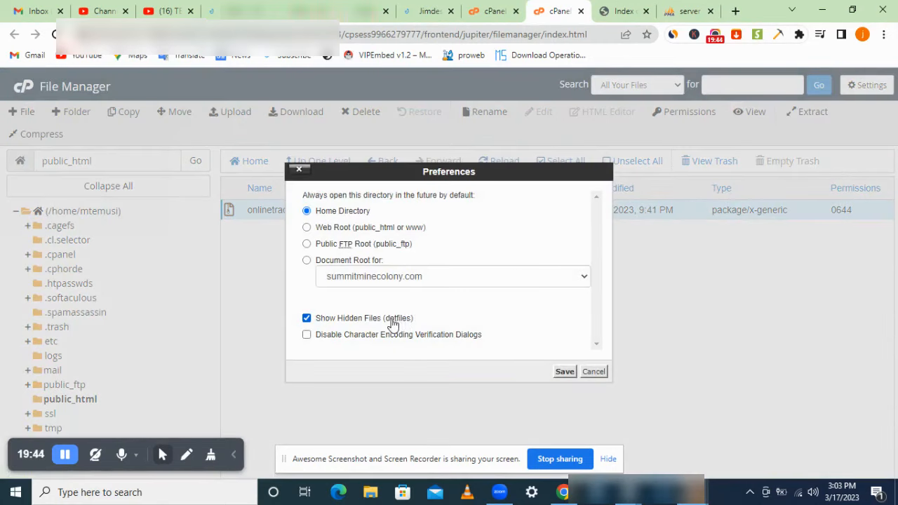
pyautogui.click(379, 322)
pyautogui.click(593, 372)
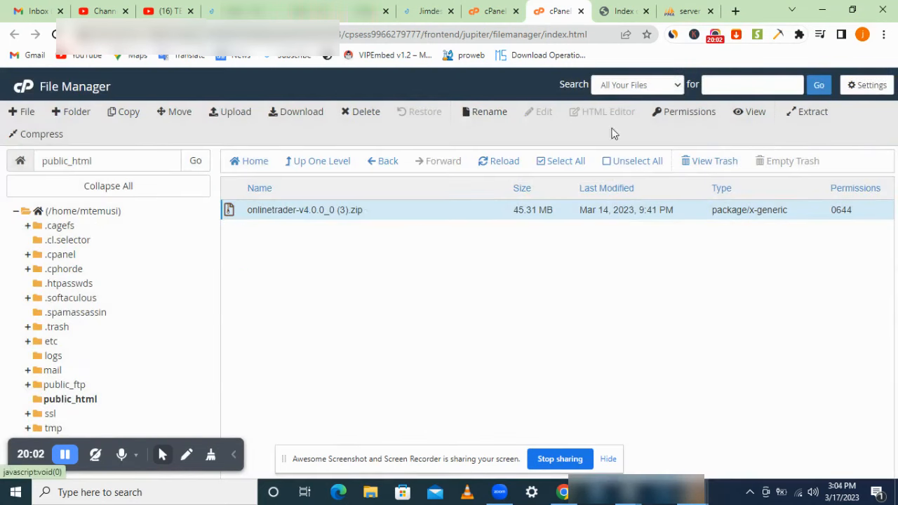
# Step: Extract the onlinetrader zip into /public_html and dismiss the results
pyautogui.click(808, 112)
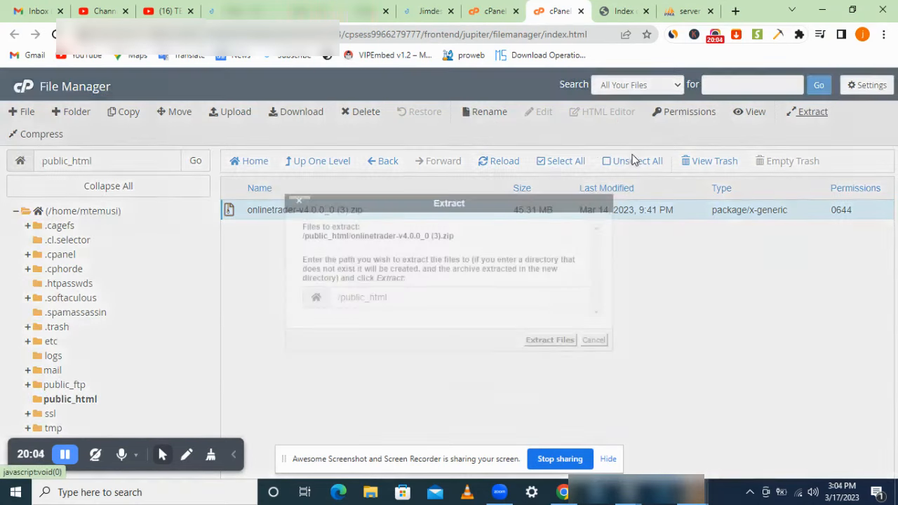
pyautogui.click(532, 340)
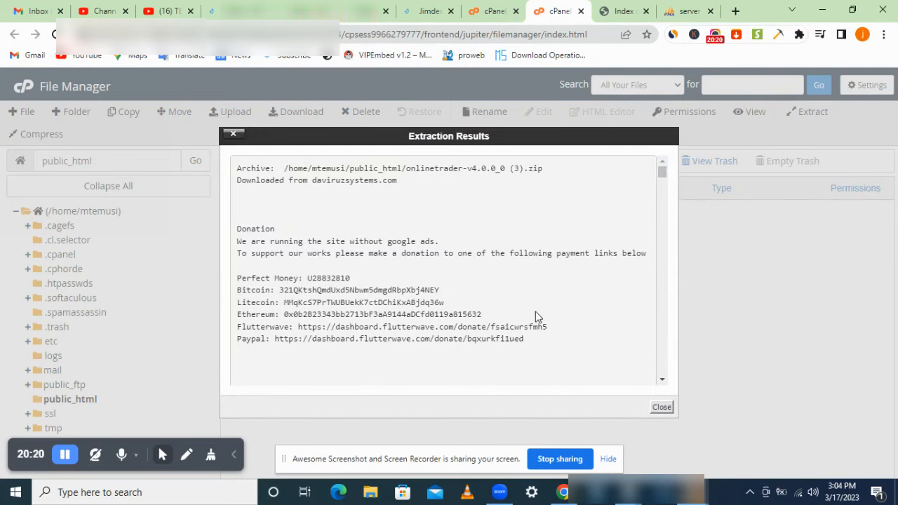
pyautogui.click(661, 407)
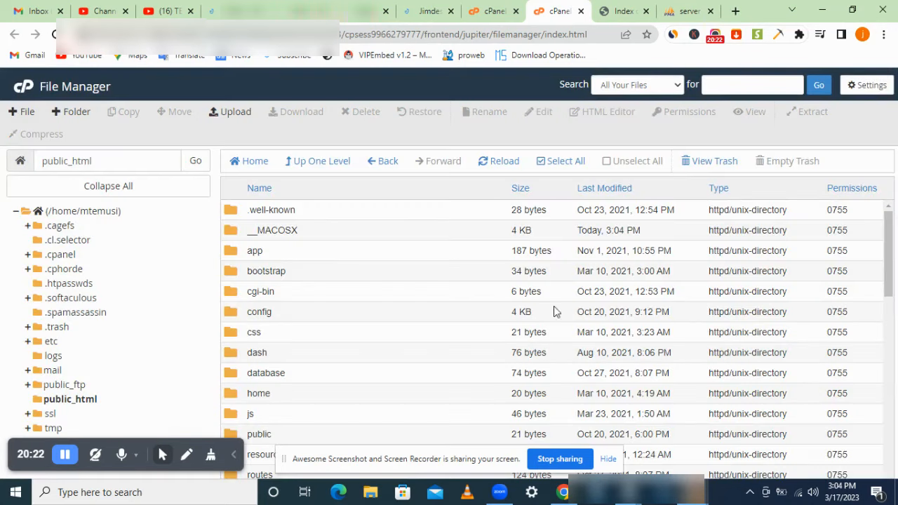
# Step: Find .env in public_html and open it for editing, confirming the encoding check
pyautogui.moveTo(889, 265); pyautogui.dragTo(887, 327)
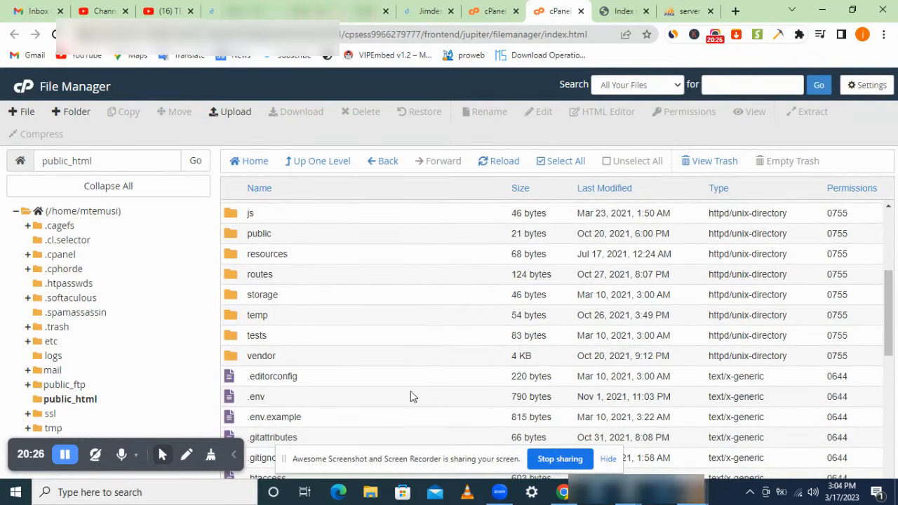
pyautogui.click(348, 401)
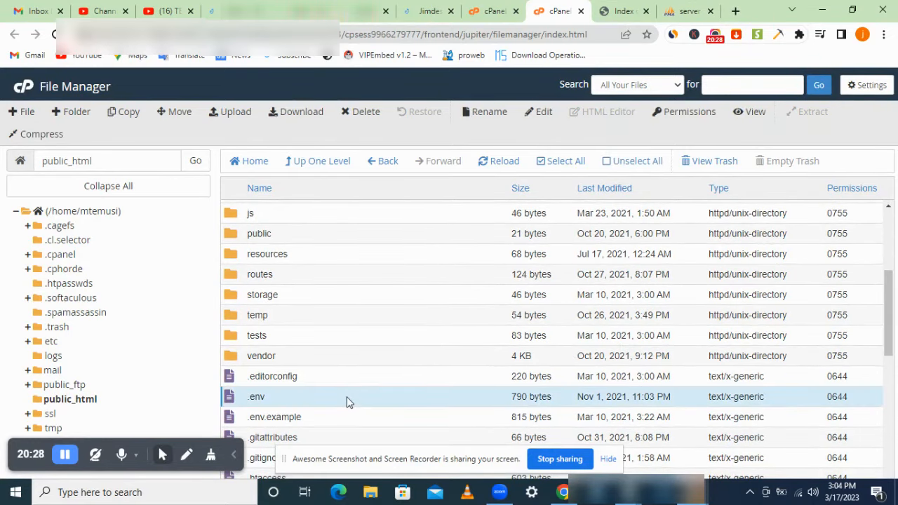
pyautogui.rightClick(346, 401)
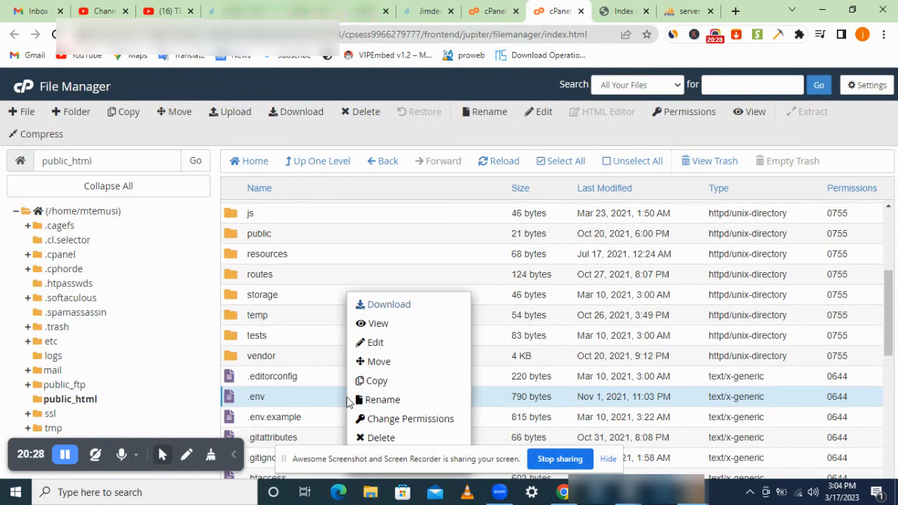
pyautogui.click(436, 344)
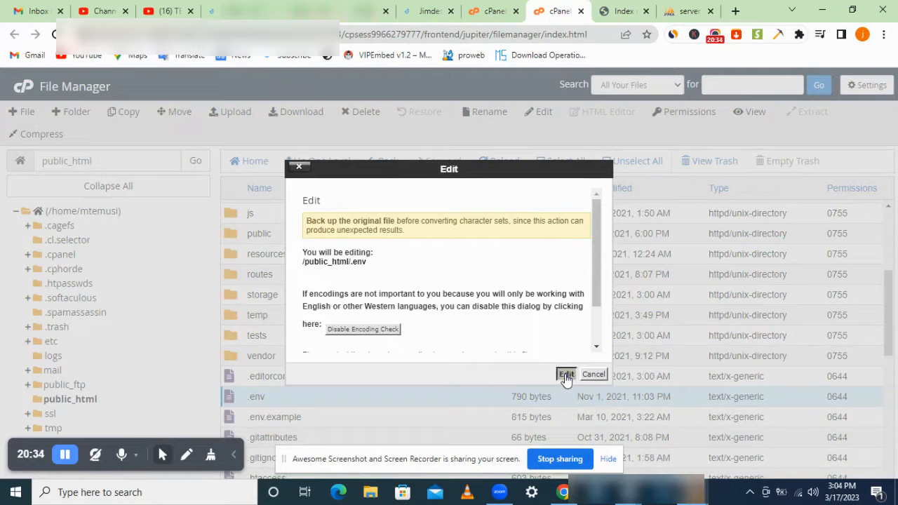
pyautogui.click(566, 375)
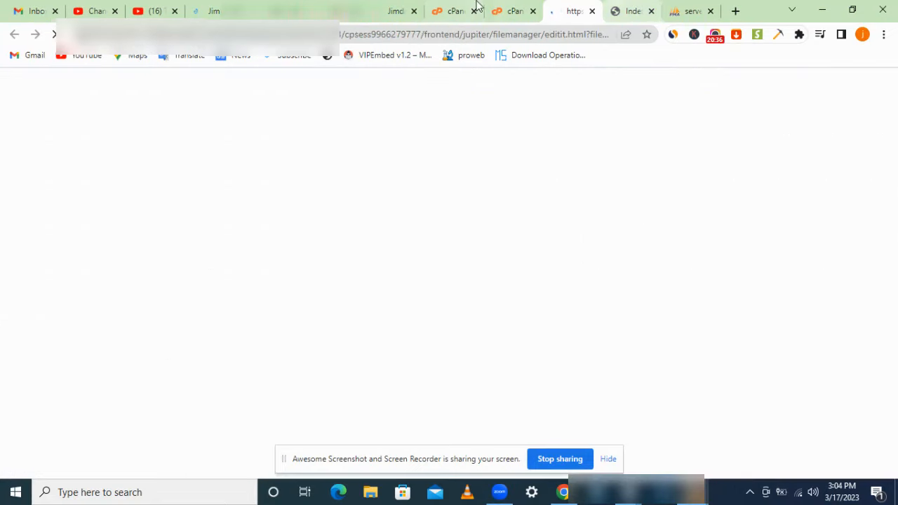
# Step: Open the Import page for the mtemusi_demotrade database in phpMyAdmin
pyautogui.click(675, 7)
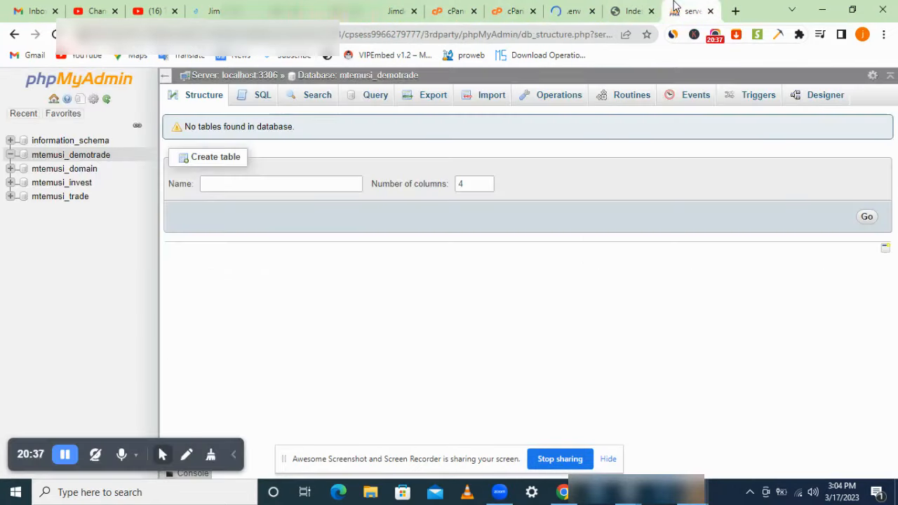
pyautogui.click(98, 154)
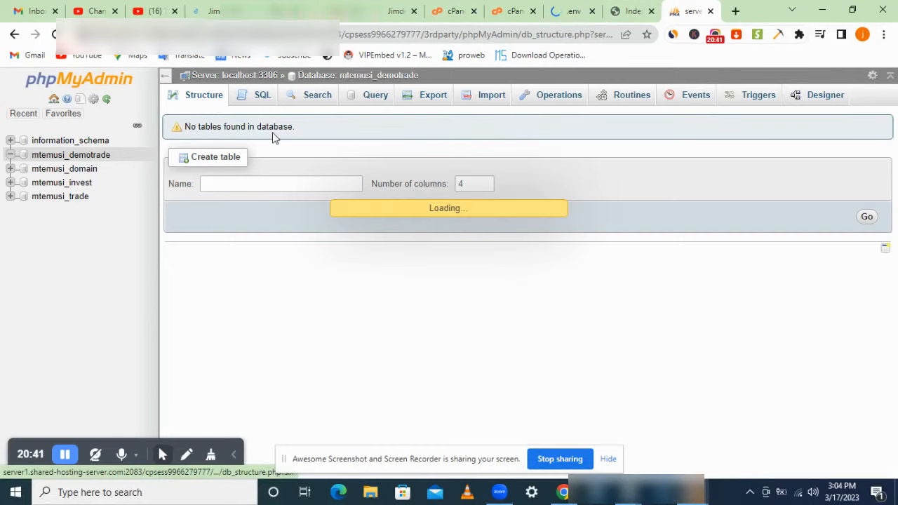
pyautogui.click(491, 99)
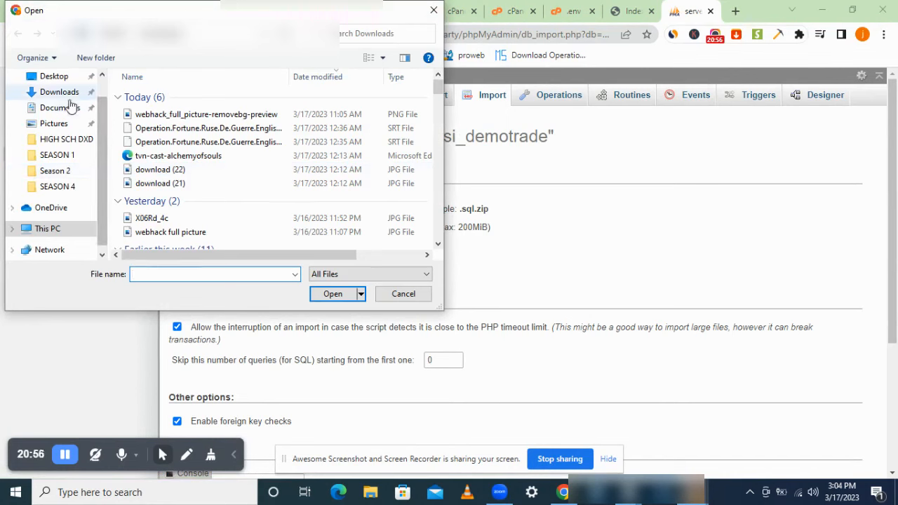
# Step: Import DATABASE_Nov2022.sql from the Desktop script folder, then return to the .env editor
pyautogui.click(61, 82)
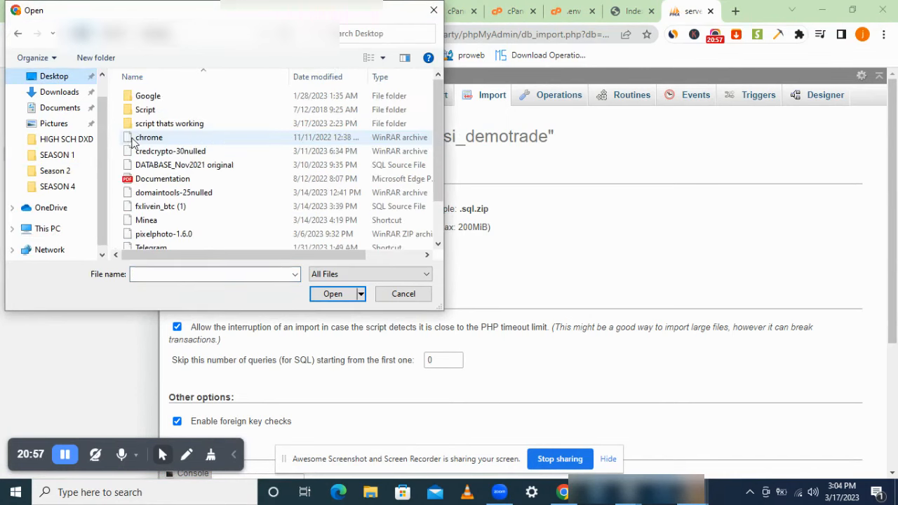
pyautogui.doubleClick(239, 127)
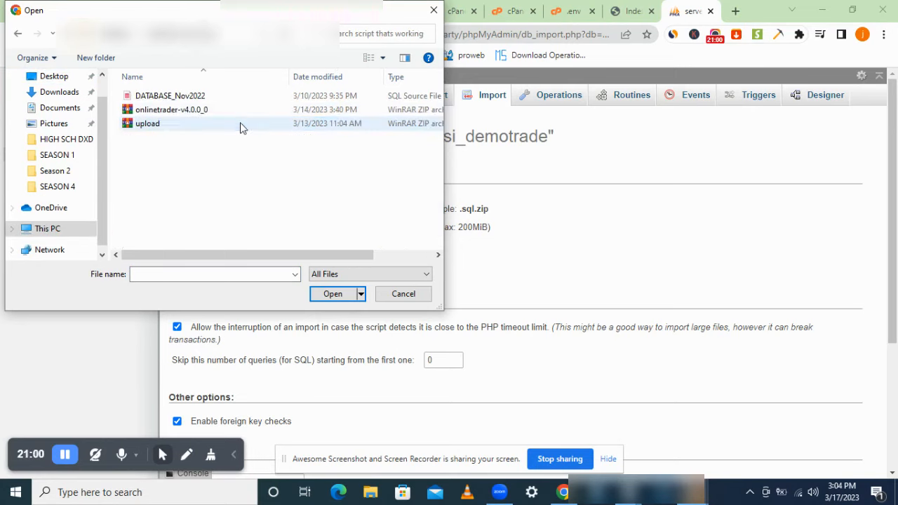
pyautogui.click(254, 114)
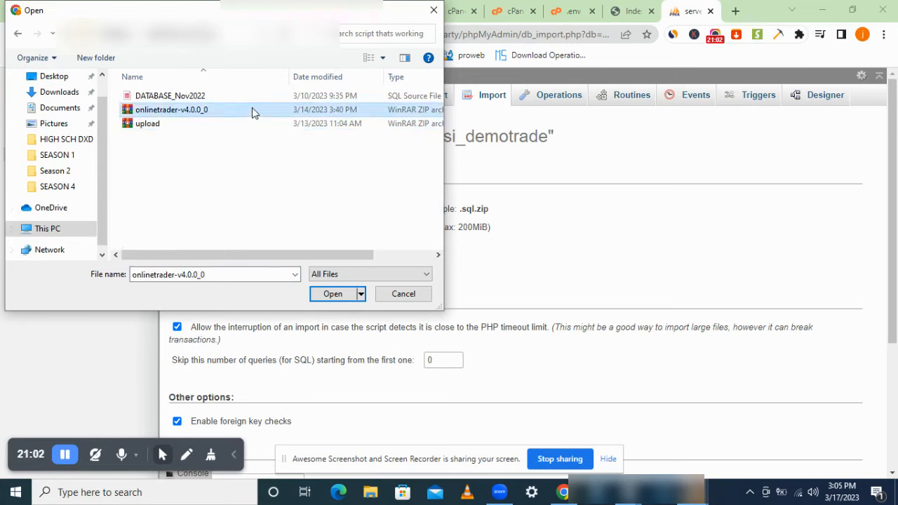
pyautogui.click(250, 98)
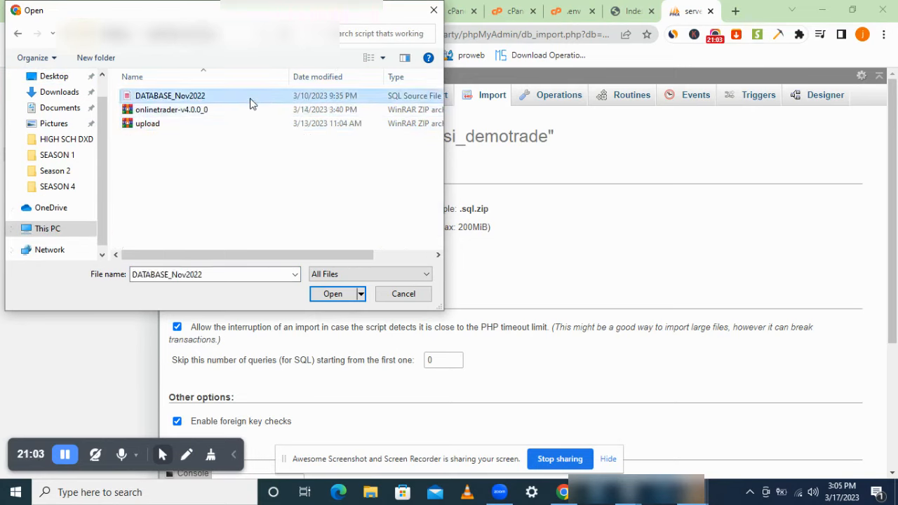
pyautogui.click(333, 294)
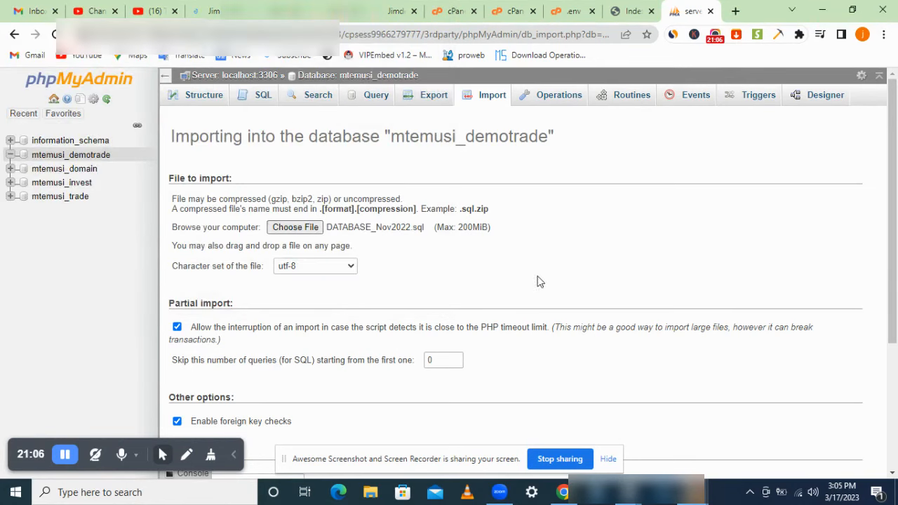
pyautogui.scroll(-3, 896, 175)
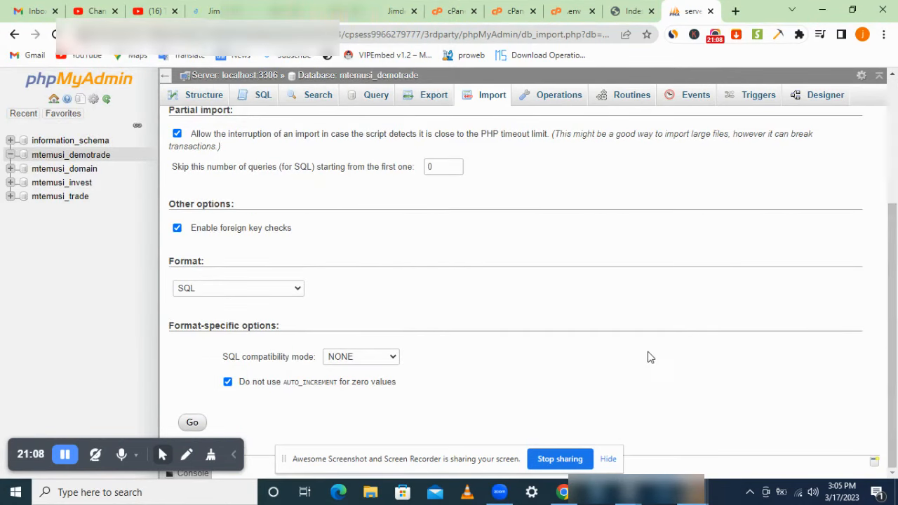
pyautogui.click(193, 422)
pyautogui.click(574, 10)
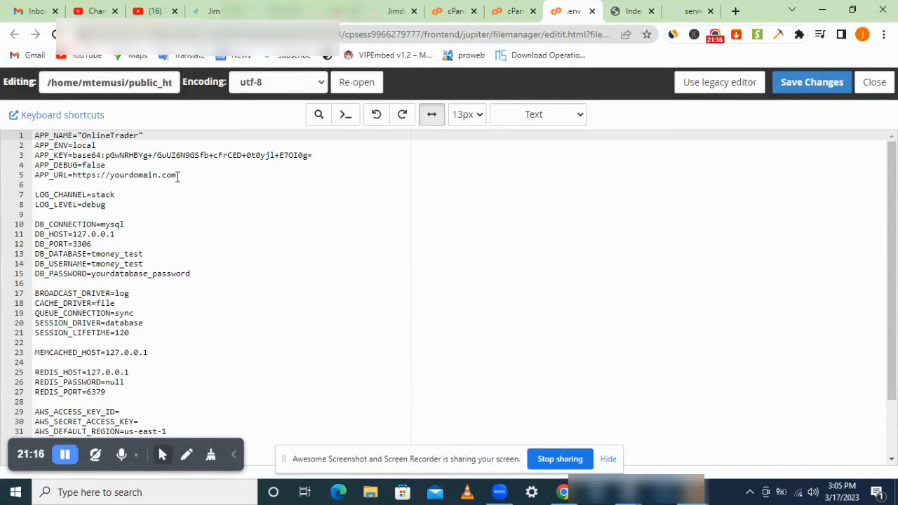
pyautogui.click(177, 176)
pyautogui.moveTo(181, 176); pyautogui.dragTo(110, 176)
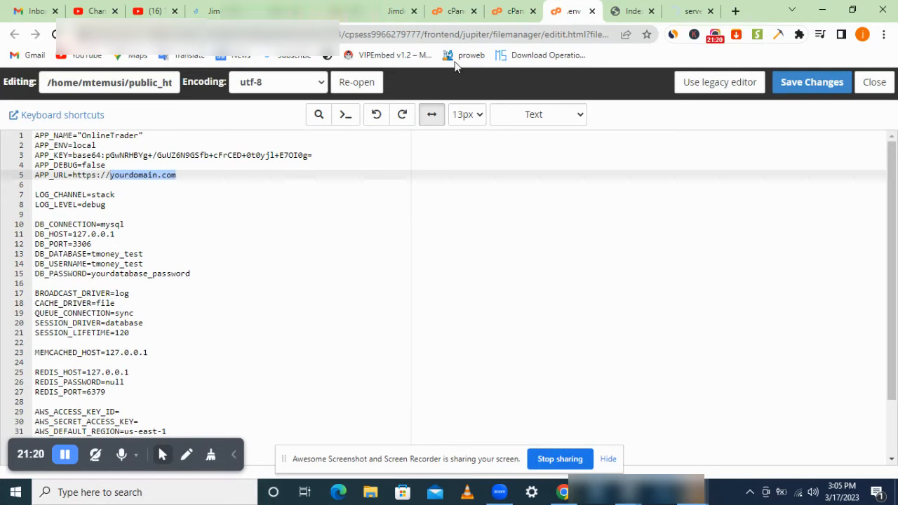
pyautogui.click(627, 10)
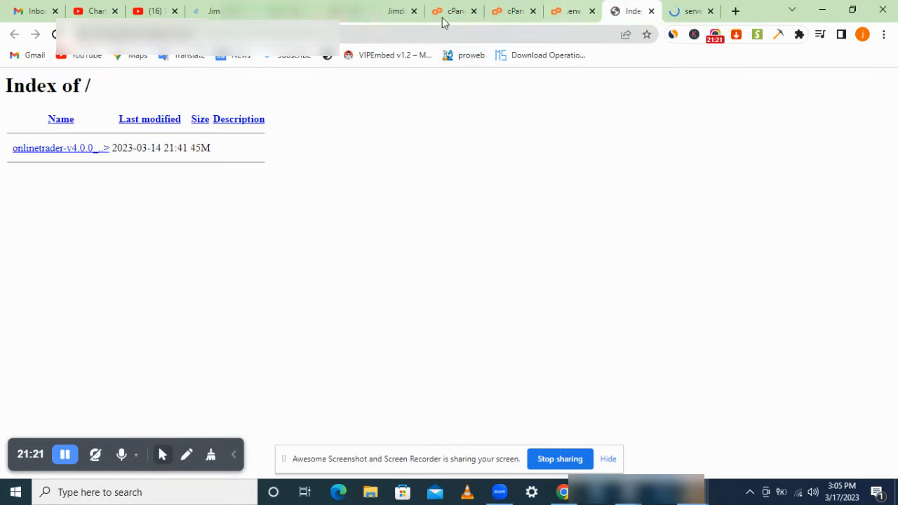
pyautogui.click(349, 33)
pyautogui.rightClick(348, 34)
pyautogui.click(394, 127)
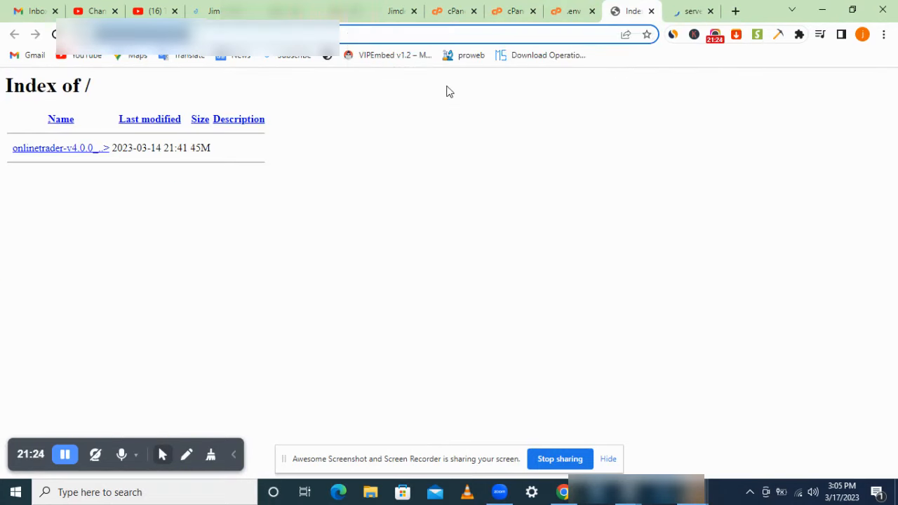
pyautogui.click(570, 11)
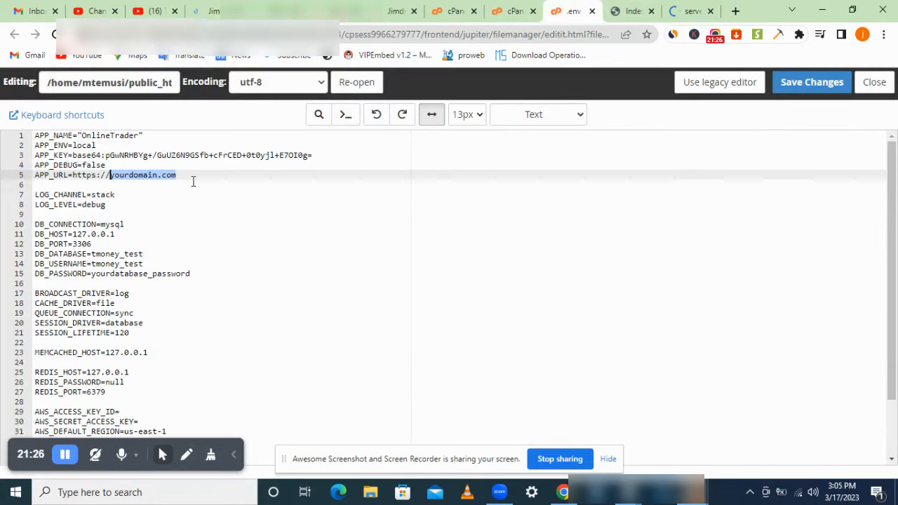
pyautogui.moveTo(178, 175); pyautogui.dragTo(77, 178)
pyautogui.rightClick(75, 180)
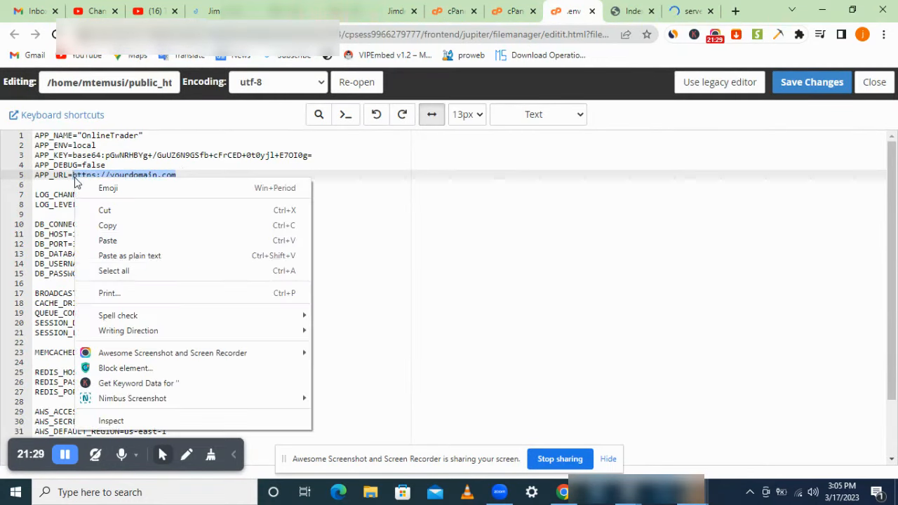
pyautogui.click(161, 254)
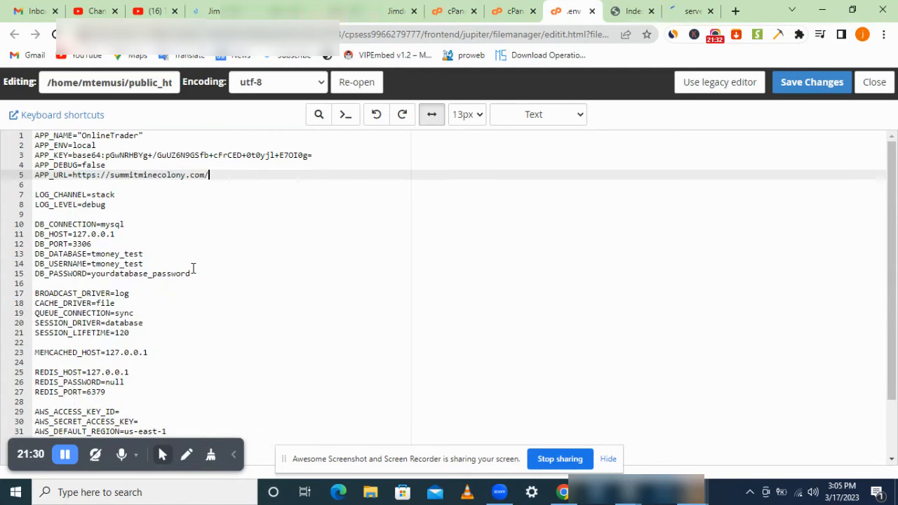
# Step: Change DB_DATABASE from tmoney_test to mtemusi_demotrade, copied from the notes
pyautogui.click(147, 253)
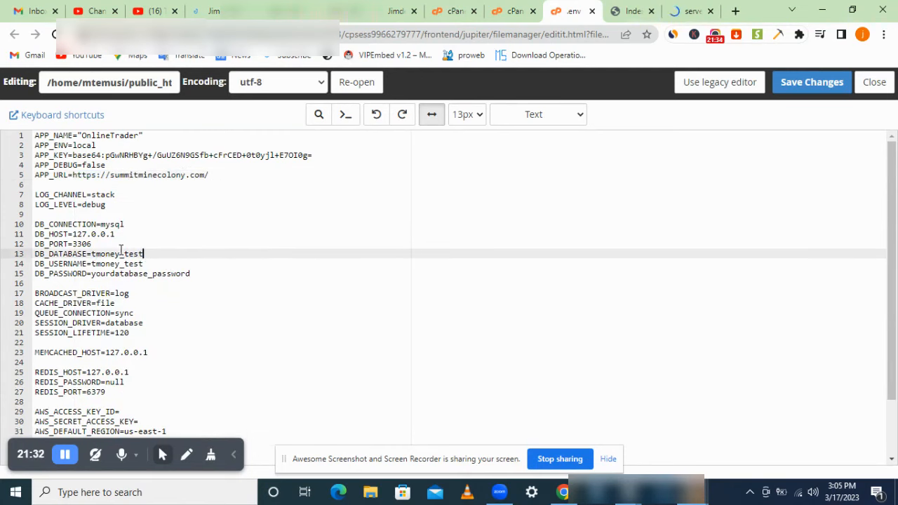
pyautogui.moveTo(99, 252); pyautogui.dragTo(150, 265)
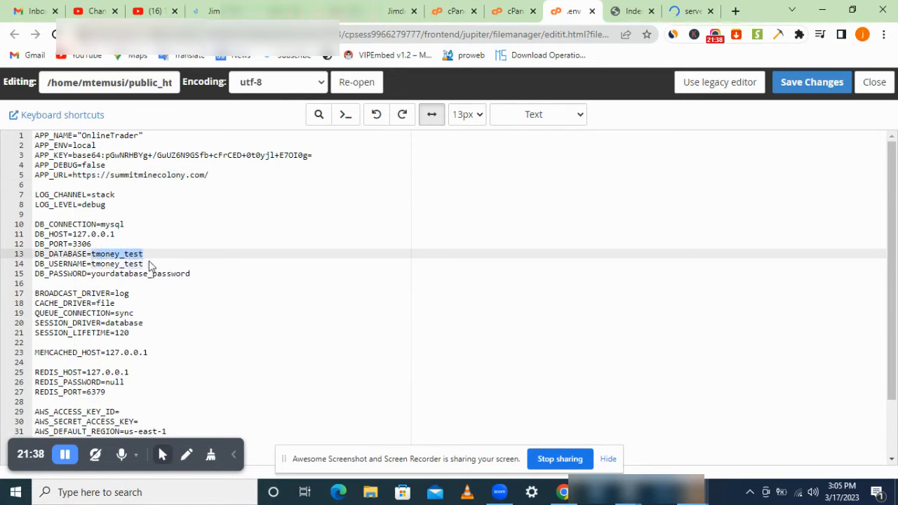
pyautogui.click(623, 493)
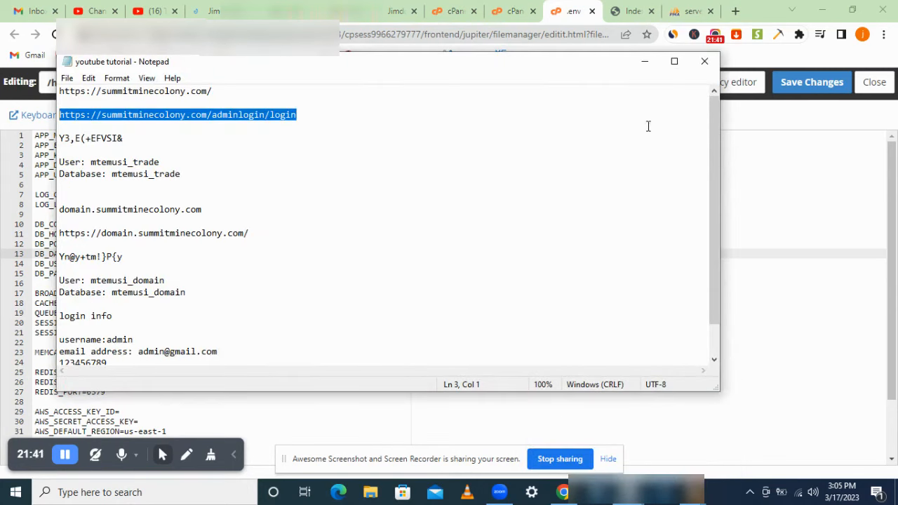
pyautogui.click(639, 61)
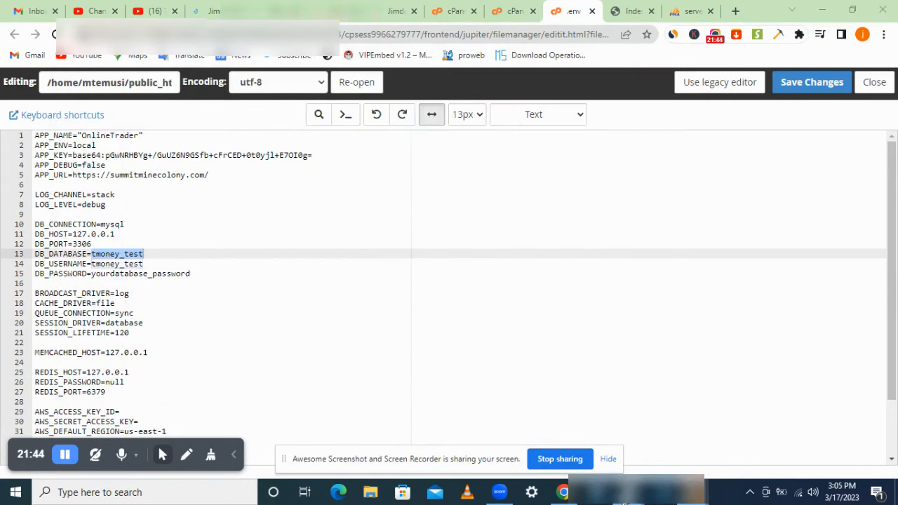
pyautogui.moveTo(624, 493)
pyautogui.click(695, 421)
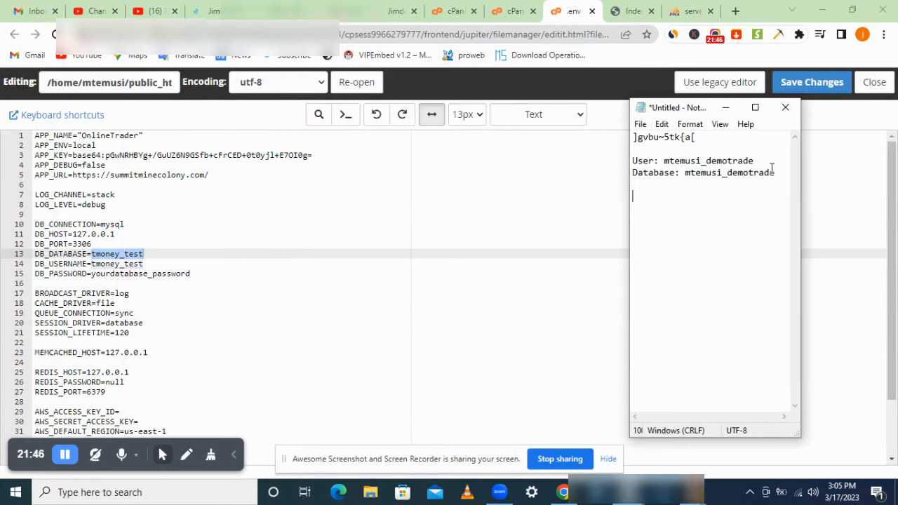
pyautogui.moveTo(777, 172); pyautogui.dragTo(691, 173)
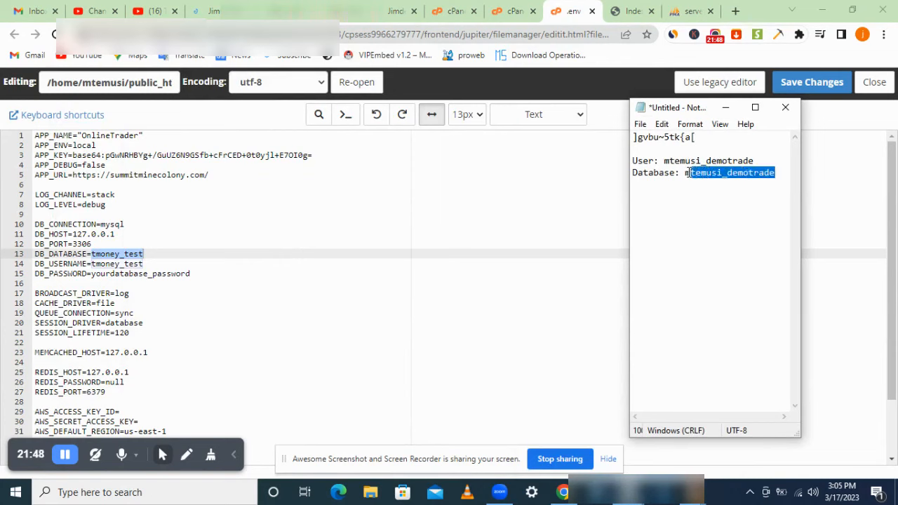
pyautogui.rightClick(686, 172)
pyautogui.click(712, 215)
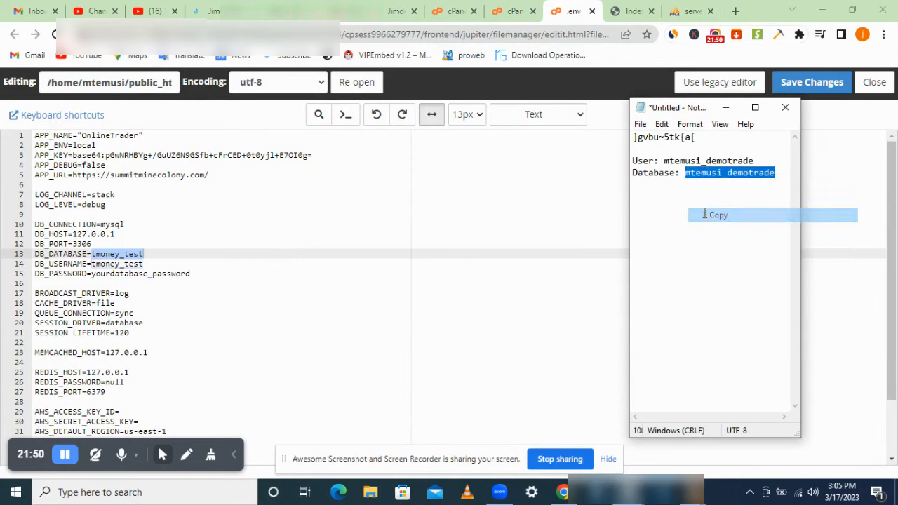
pyautogui.rightClick(127, 260)
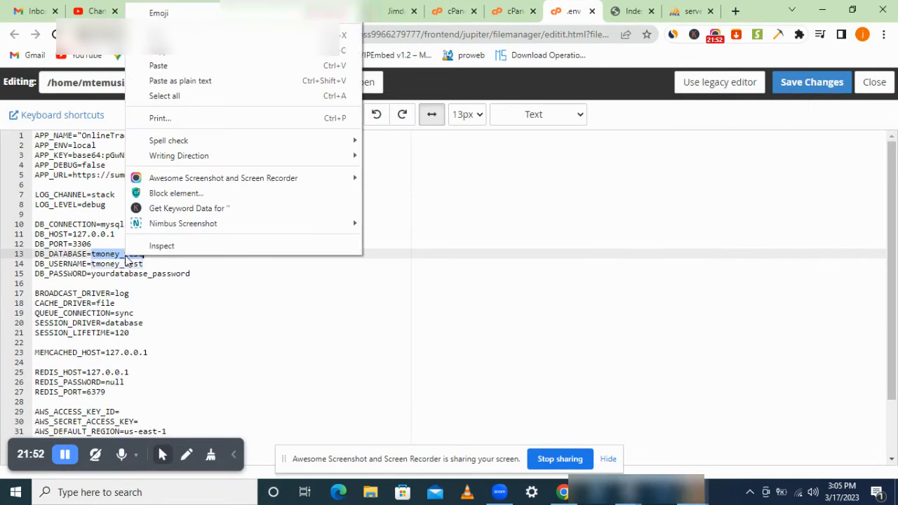
pyautogui.click(227, 68)
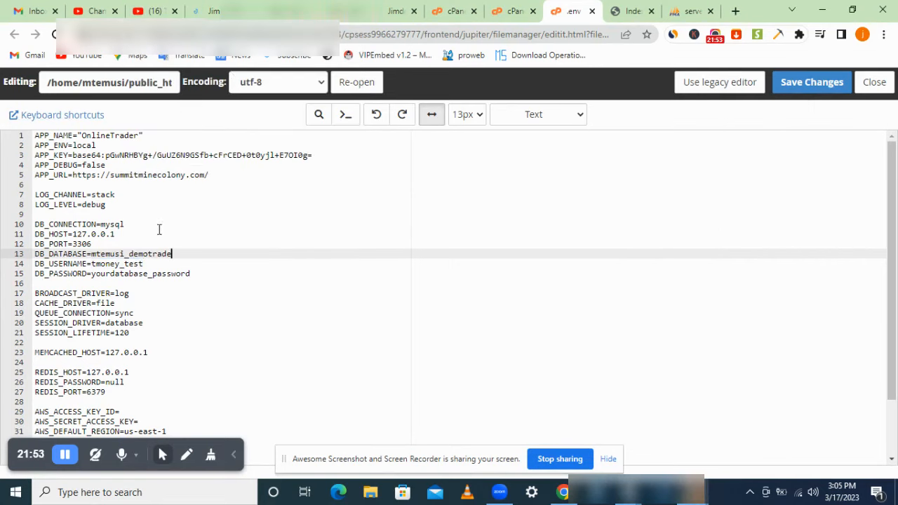
# Step: Set DB_USERNAME to mtemusi_demotrade as well
pyautogui.doubleClick(128, 264)
pyautogui.rightClick(128, 264)
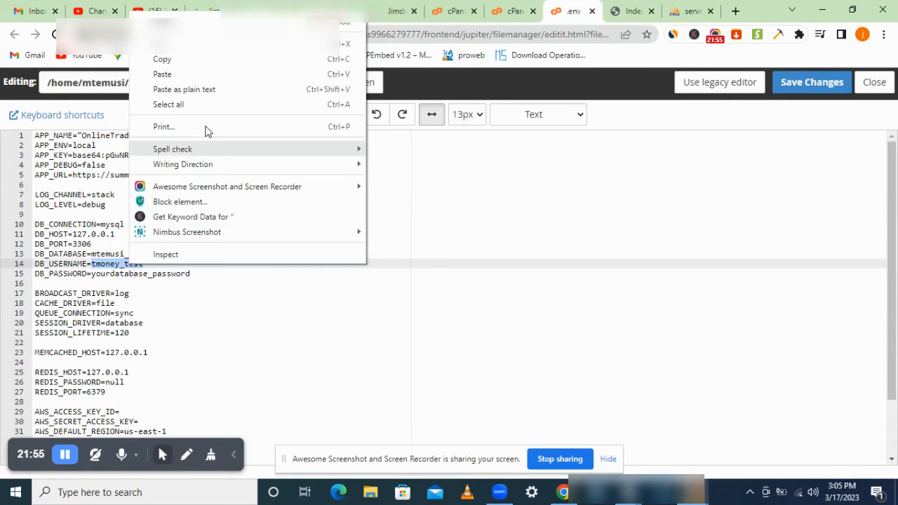
pyautogui.click(218, 75)
# Step: Paste the generated database password from the notes into DB_PASSWORD
pyautogui.moveTo(200, 274); pyautogui.dragTo(97, 273)
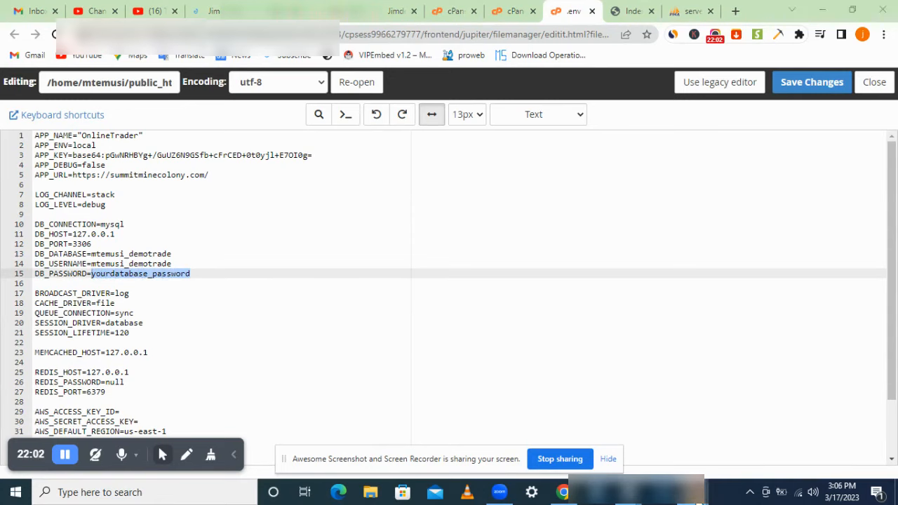
pyautogui.moveTo(631, 490)
pyautogui.click(633, 436)
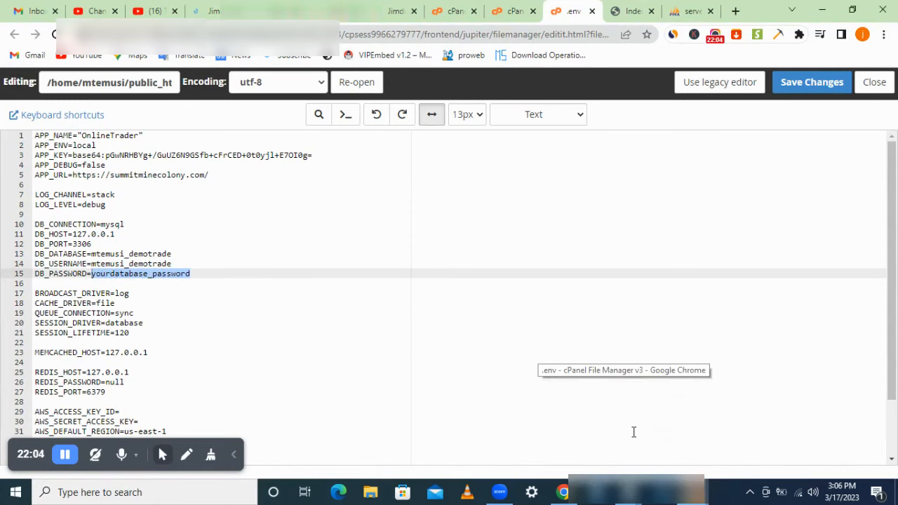
pyautogui.moveTo(691, 492)
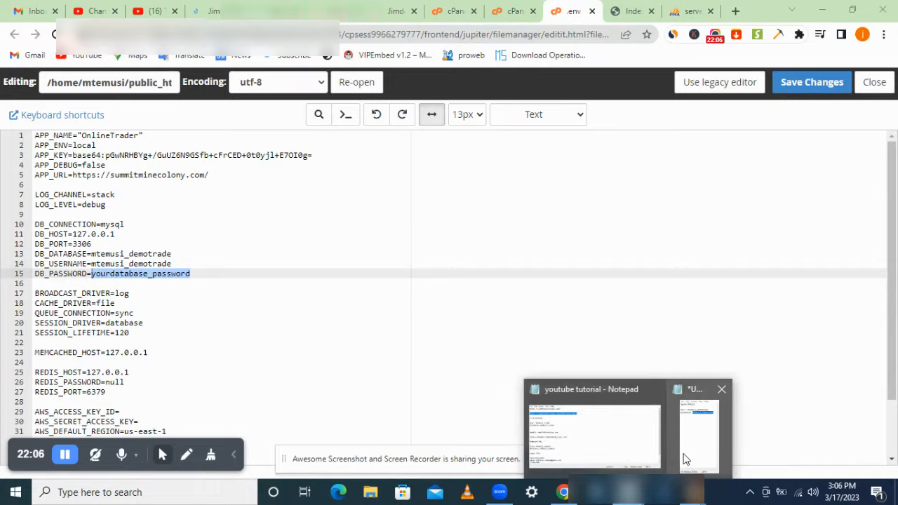
pyautogui.click(691, 455)
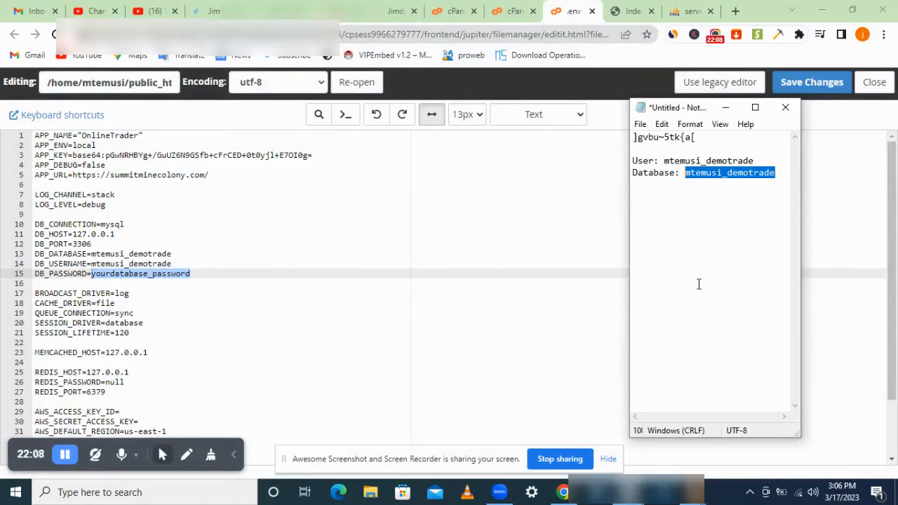
pyautogui.moveTo(698, 138); pyautogui.dragTo(633, 138)
pyautogui.rightClick(634, 139)
pyautogui.click(656, 180)
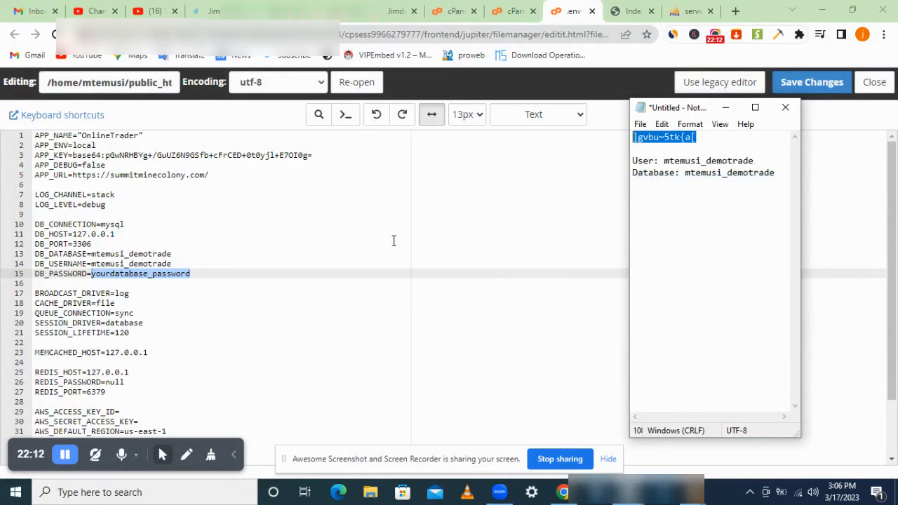
pyautogui.rightClick(167, 275)
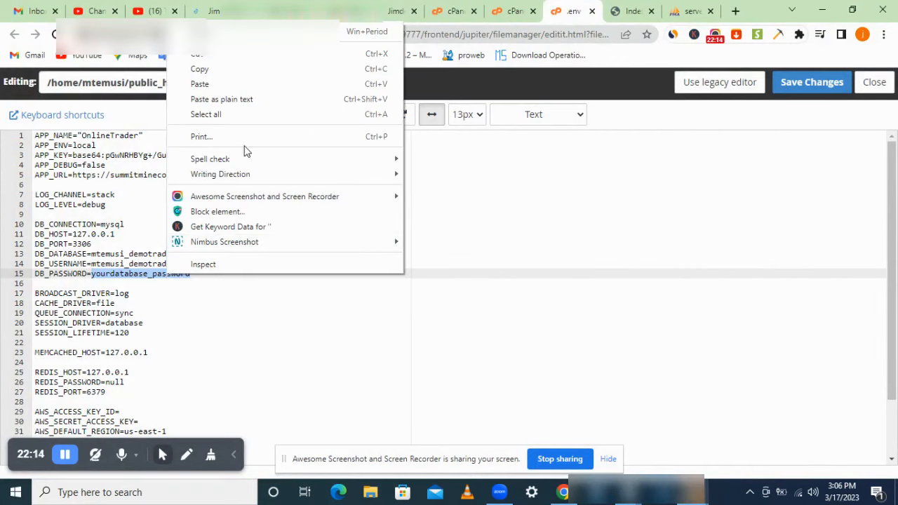
pyautogui.click(266, 84)
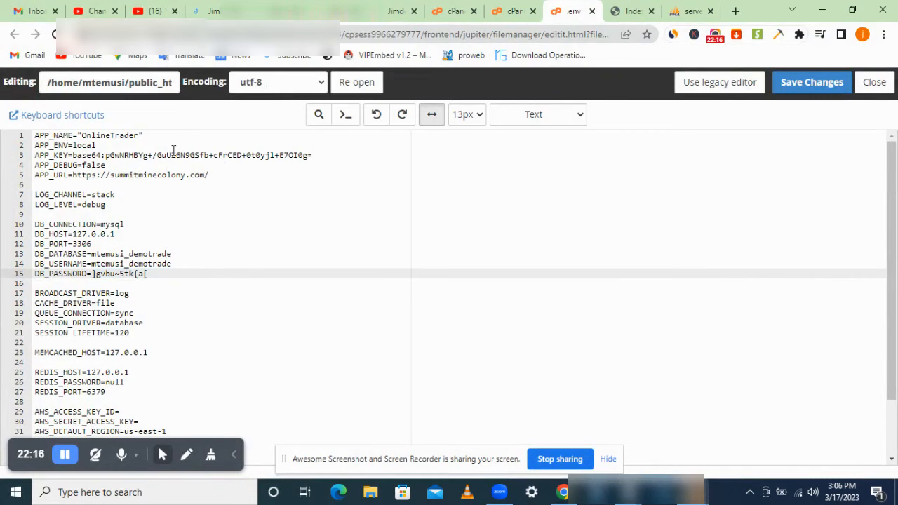
pyautogui.click(137, 137)
# Step: Change APP_NAME to 'Tutortrader', then save .env and confirm the overwrite
pyautogui.moveTo(136, 137); pyautogui.dragTo(83, 136)
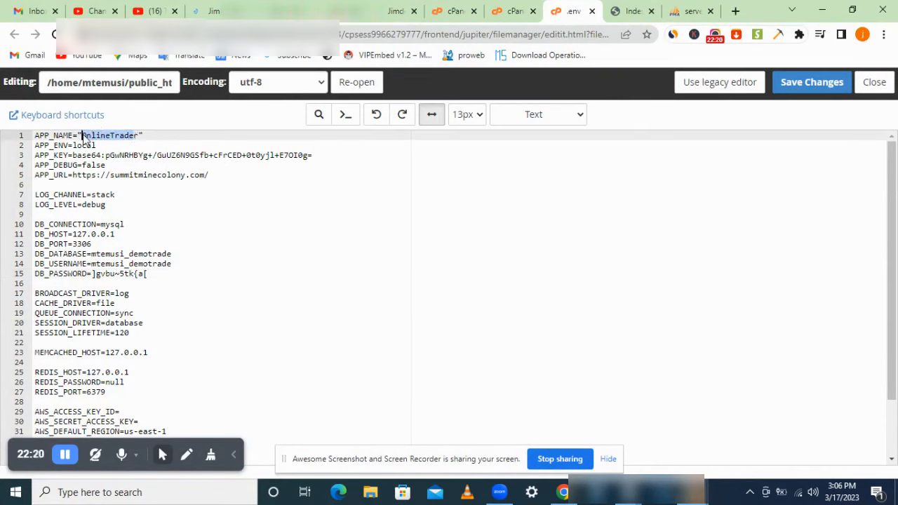
pyautogui.write('N')
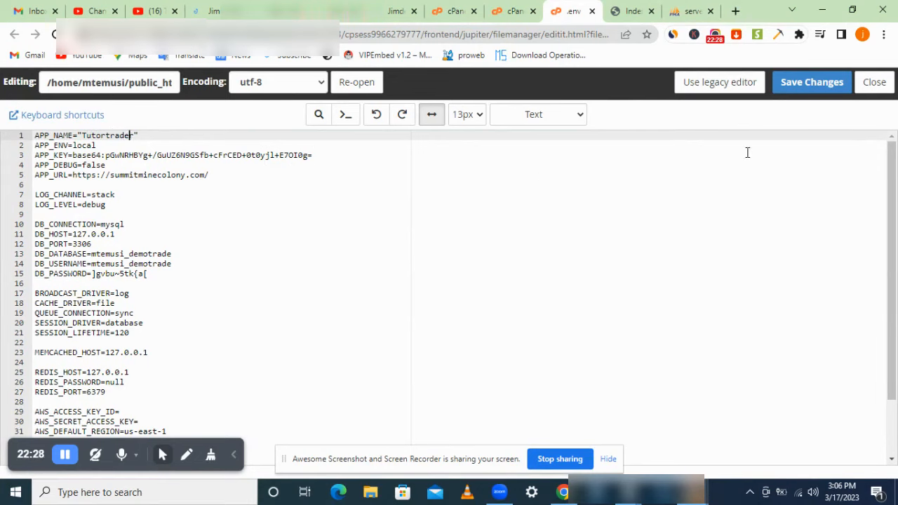
pyautogui.click(803, 90)
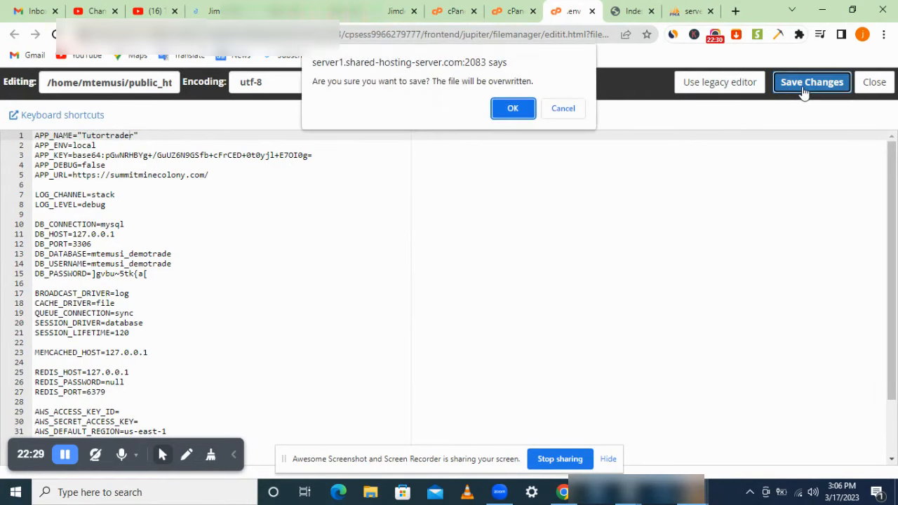
pyautogui.click(519, 109)
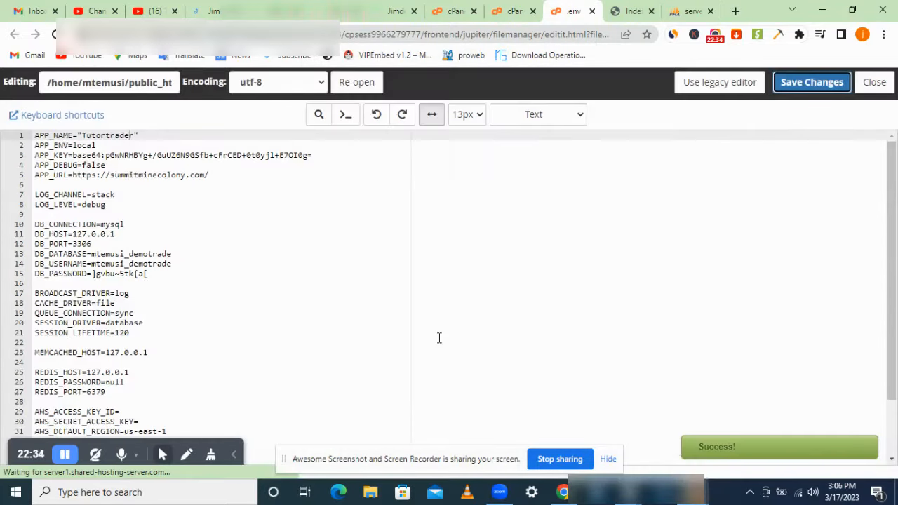
# Step: Reload the live summitminecolony.com site and scroll its home page
pyautogui.click(627, 11)
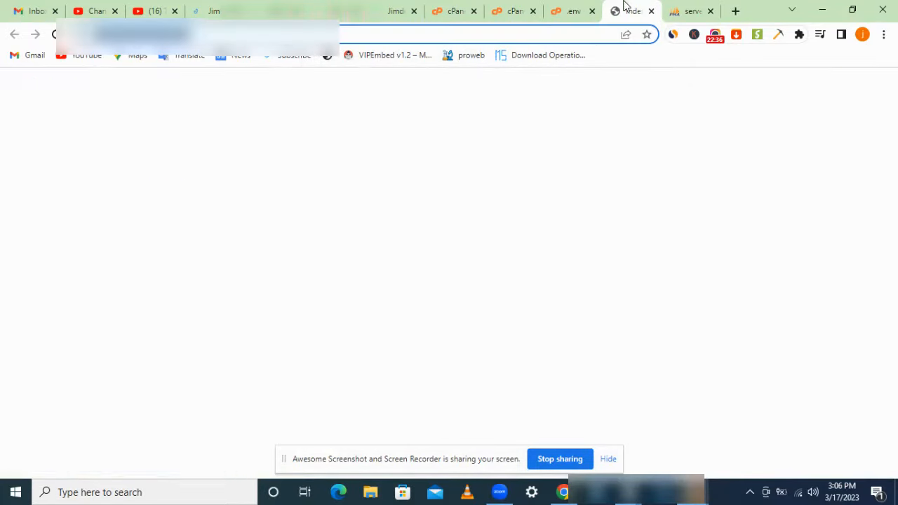
pyautogui.press('Return')
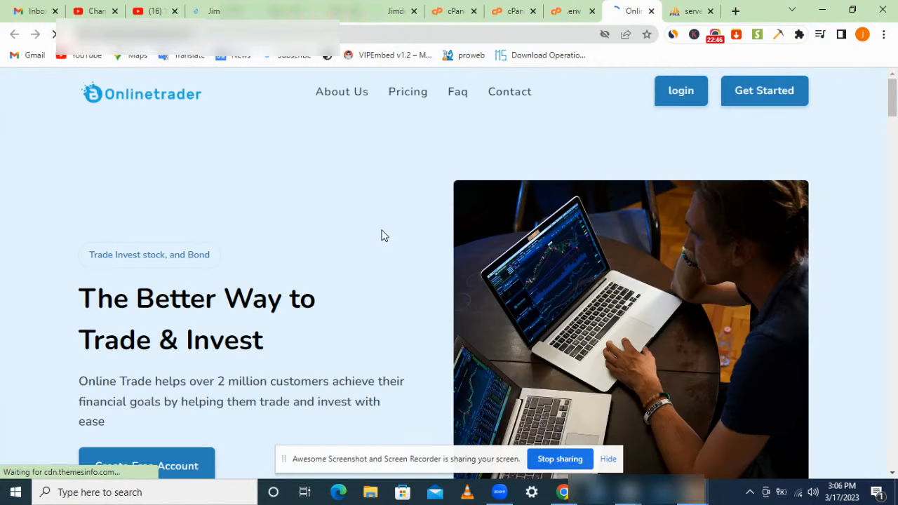
pyautogui.moveTo(896, 110); pyautogui.dragTo(897, 62)
pyautogui.moveTo(894, 98)
pyautogui.mouseDown()
pyautogui.moveTo(895, 181)
pyautogui.moveTo(895, 83)
pyautogui.mouseUp()
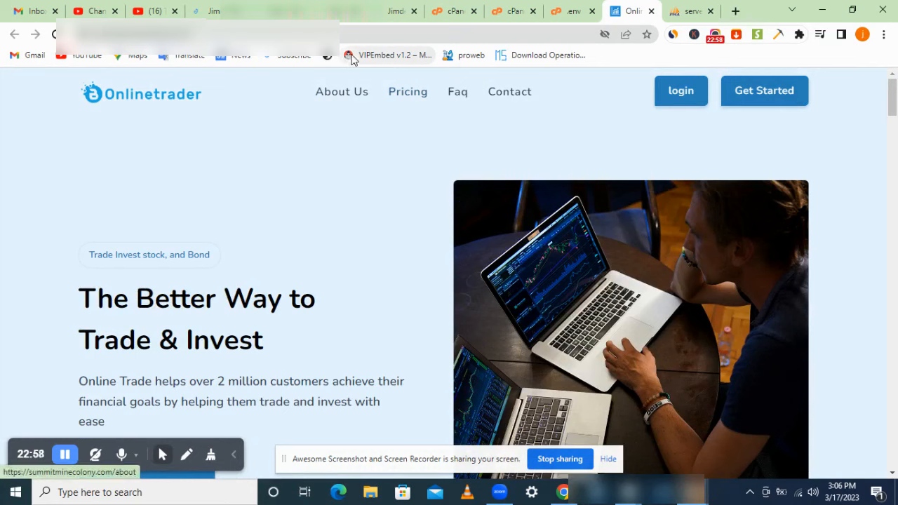
# Step: Go to the admin Manager Login page by adding adminlogin/login to the site URL
pyautogui.click(364, 35)
pyautogui.tripleClick(364, 35)
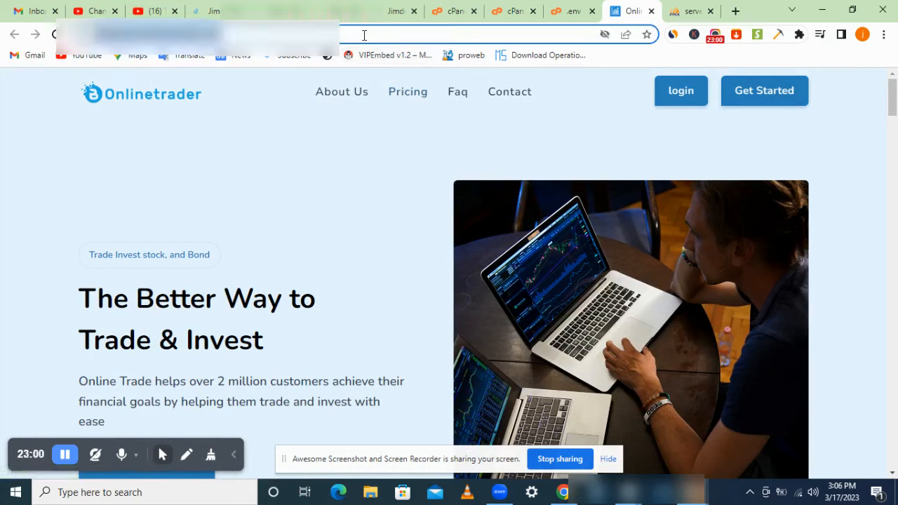
pyautogui.press('Right')
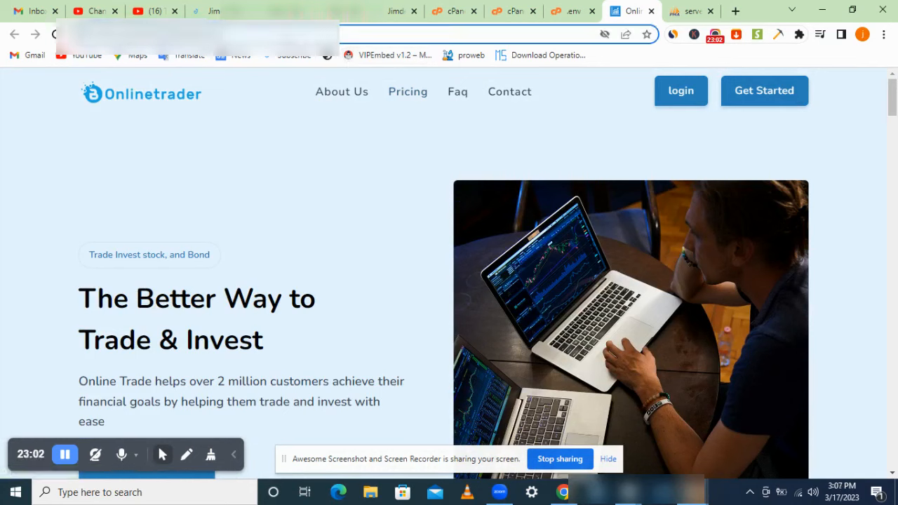
pyautogui.write('adminlogin/login')
pyautogui.press('Return')
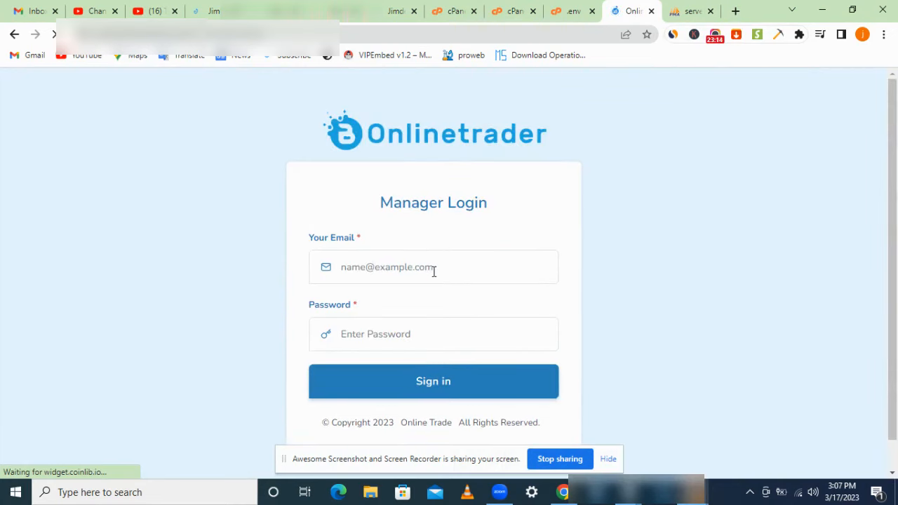
# Step: Sign in to the admin dashboard with the browser's saved admin login
pyautogui.click(440, 269)
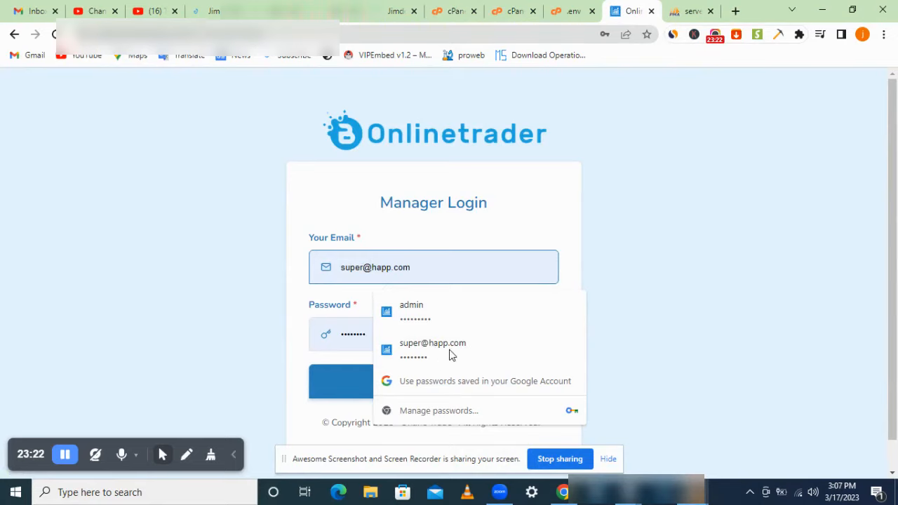
pyautogui.click(475, 351)
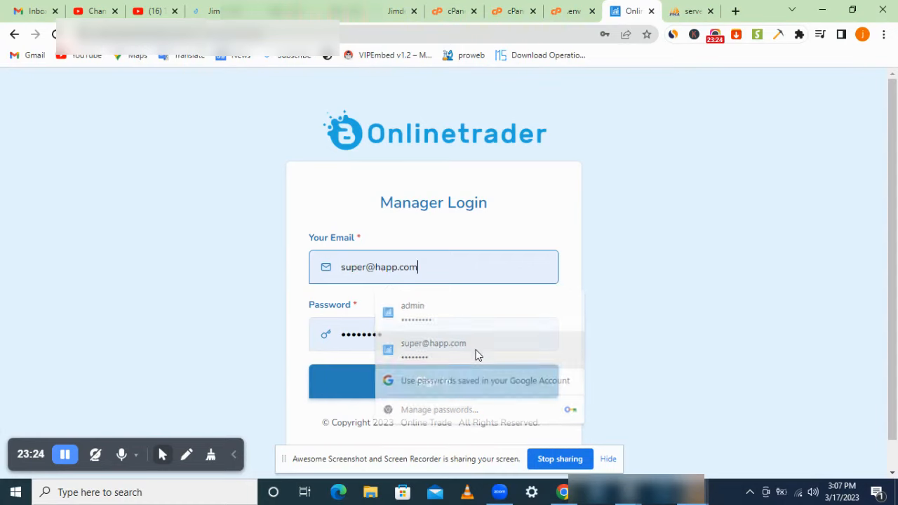
pyautogui.click(472, 377)
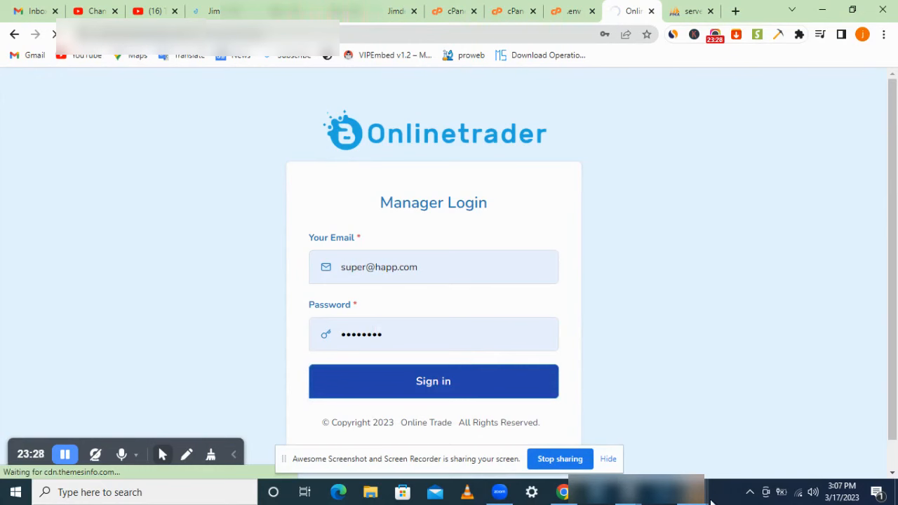
# Step: Close the extra incognito Online Trade window and return to the .env editor tab
pyautogui.moveTo(702, 494)
pyautogui.moveTo(764, 435)
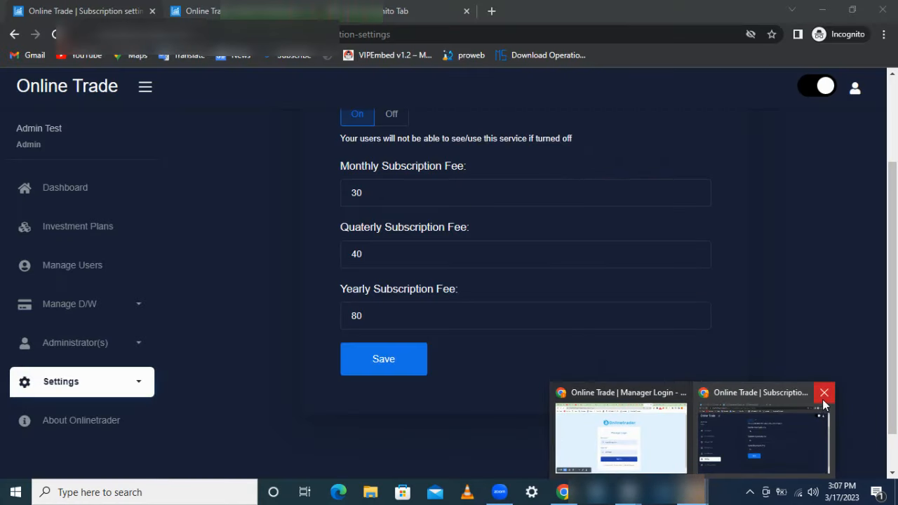
pyautogui.click(823, 397)
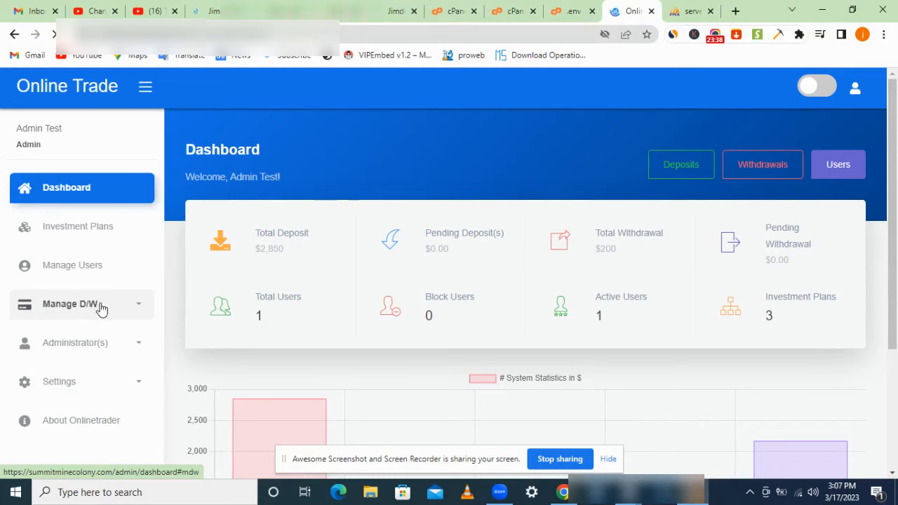
pyautogui.click(104, 396)
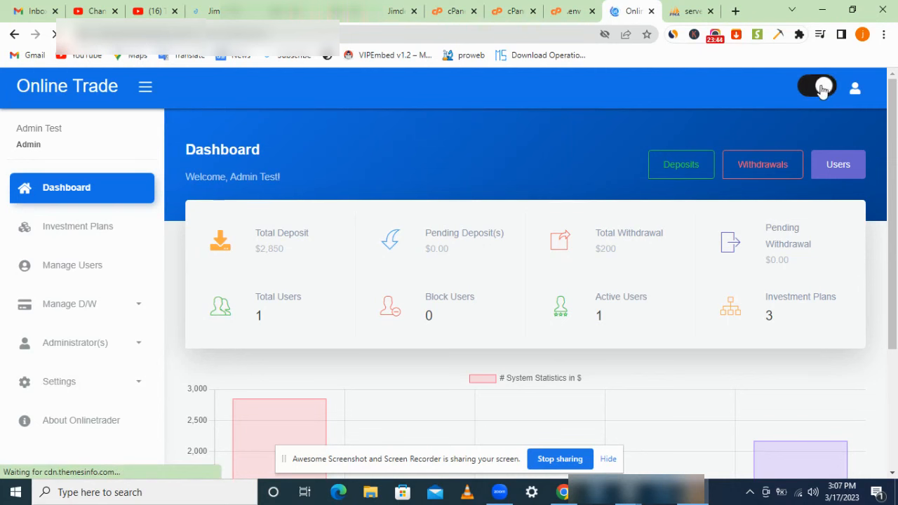
pyautogui.click(582, 12)
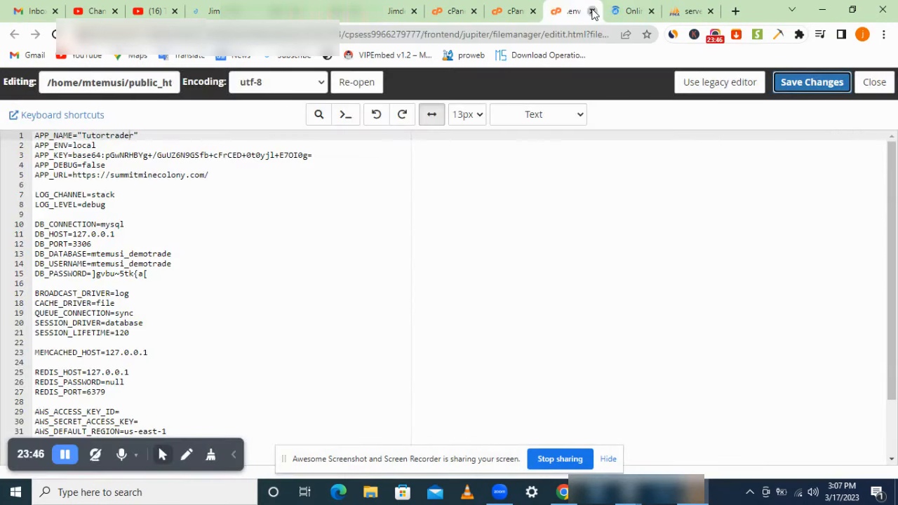
# Step: Close the .env editor and File Manager tabs and place Online Trade after phpMyAdmin
pyautogui.click(592, 12)
pyautogui.click(522, 11)
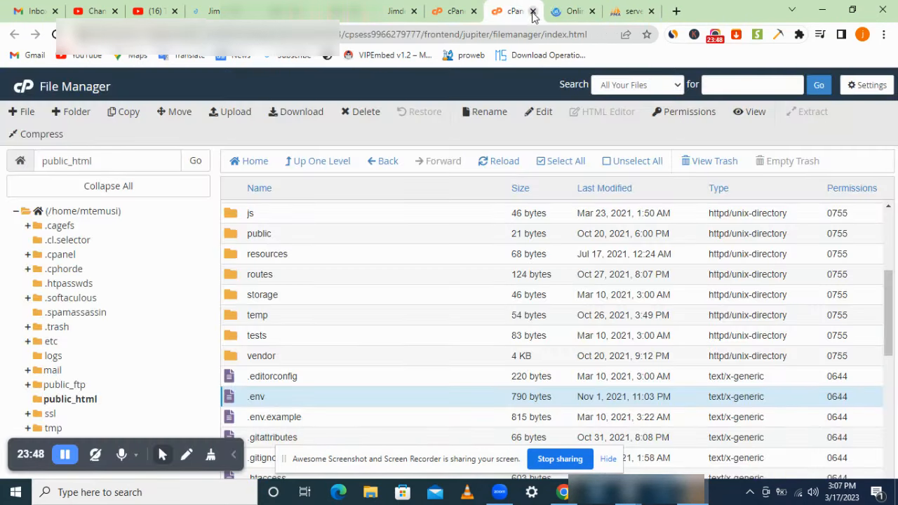
pyautogui.click(532, 12)
pyautogui.click(456, 10)
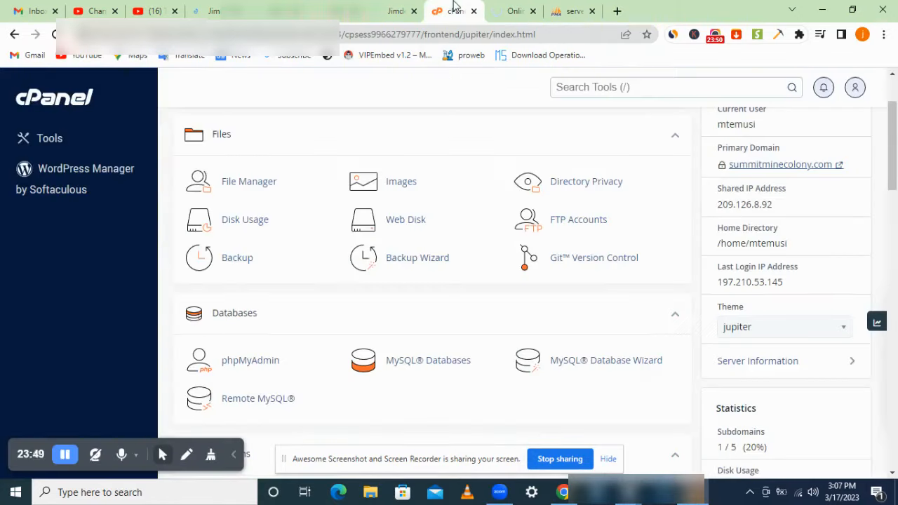
pyautogui.click(571, 10)
pyautogui.click(531, 9)
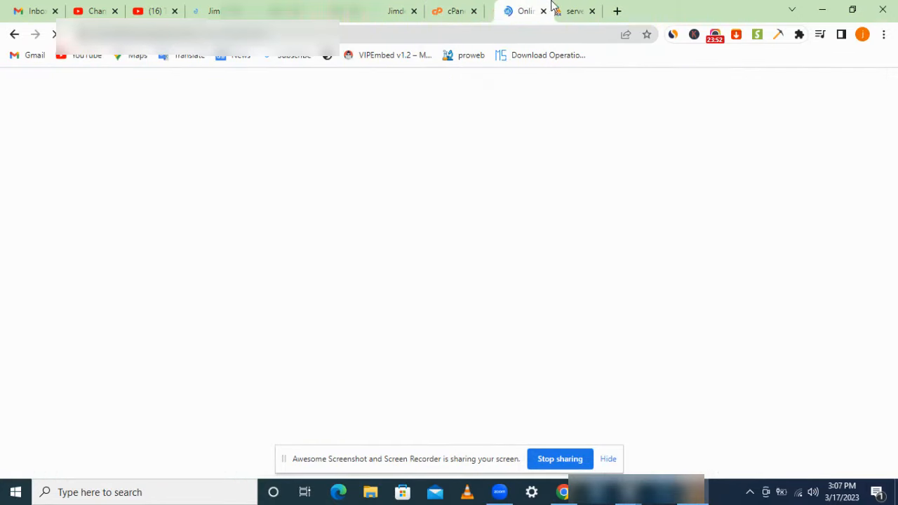
pyautogui.moveTo(531, 9); pyautogui.dragTo(564, 5)
pyautogui.click(515, 11)
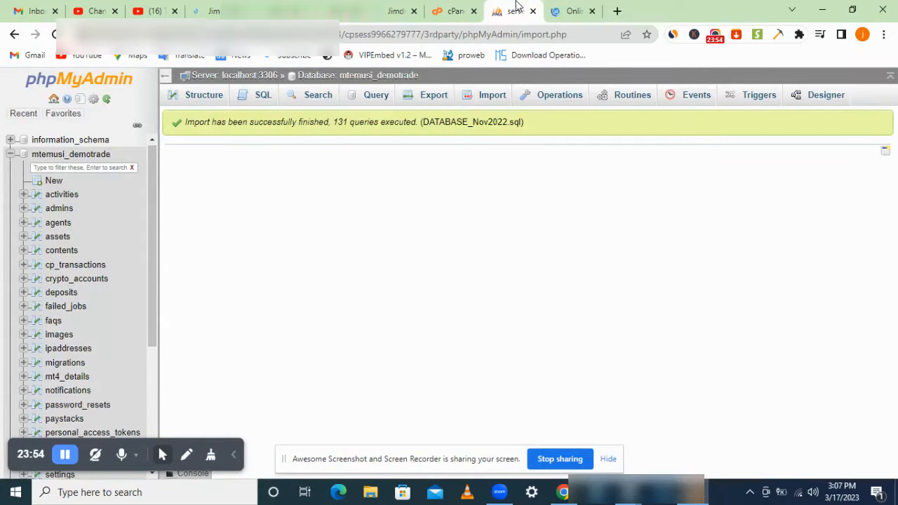
# Step: Inspect the admin password hash in phpMyAdmin's admins table, then return to the dashboard
pyautogui.click(59, 210)
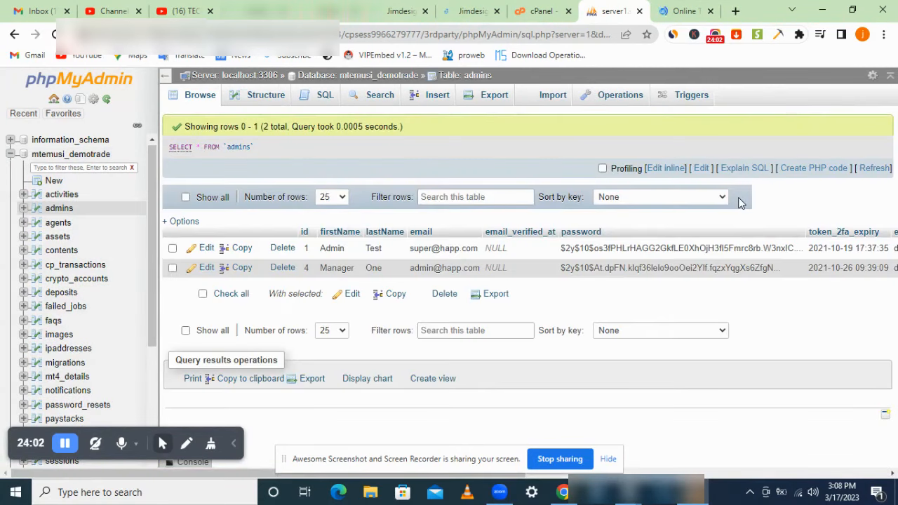
pyautogui.doubleClick(641, 250)
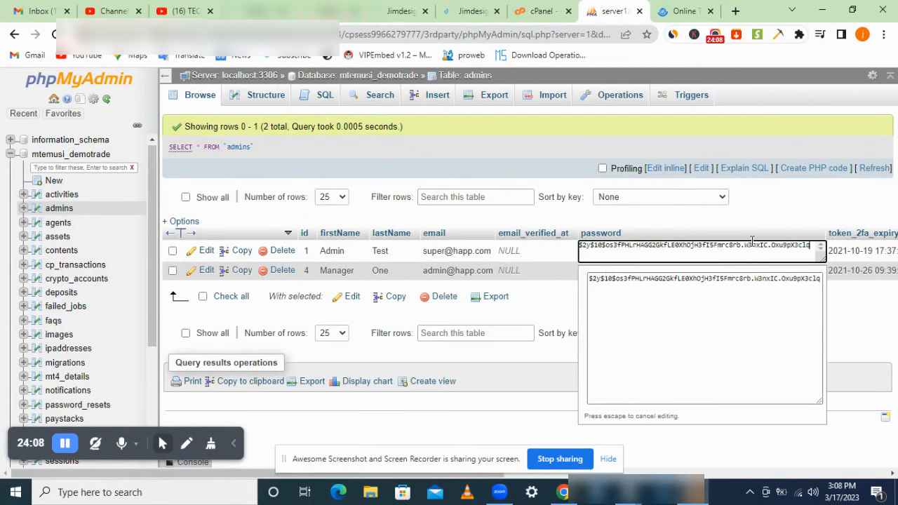
pyautogui.click(789, 207)
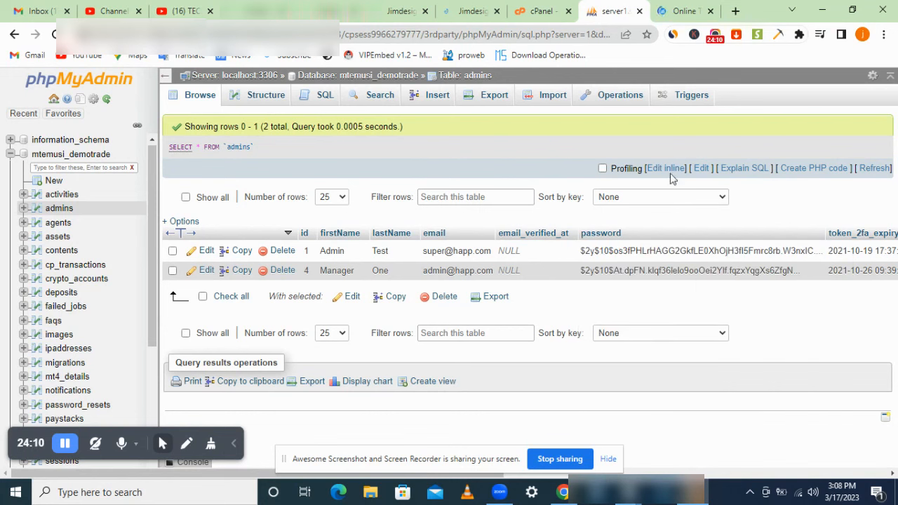
pyautogui.click(673, 12)
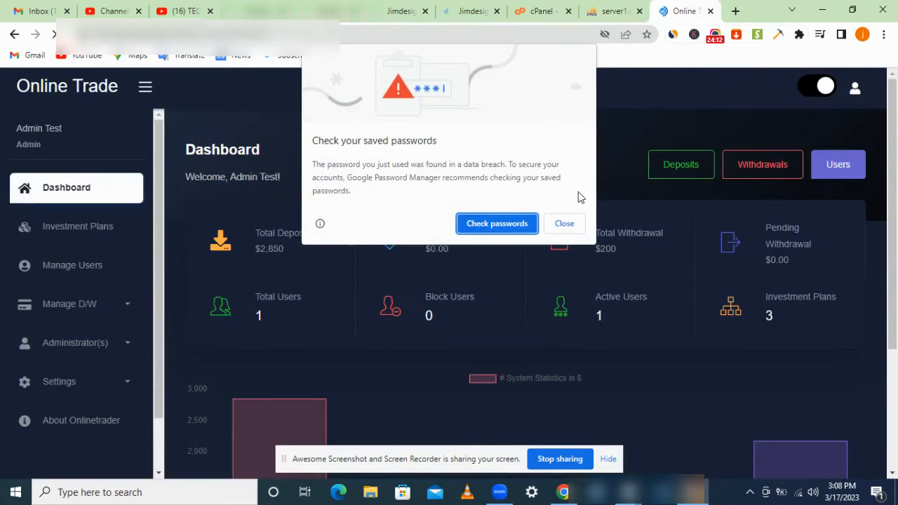
# Step: Dismiss the breached-password warning and open the Users list from the admin dashboard
pyautogui.click(566, 226)
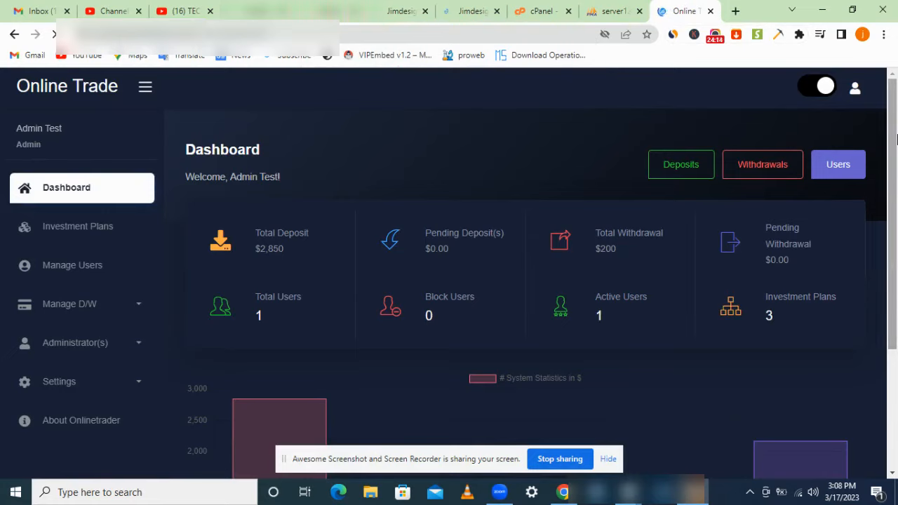
pyautogui.scroll(-3, 713, 206)
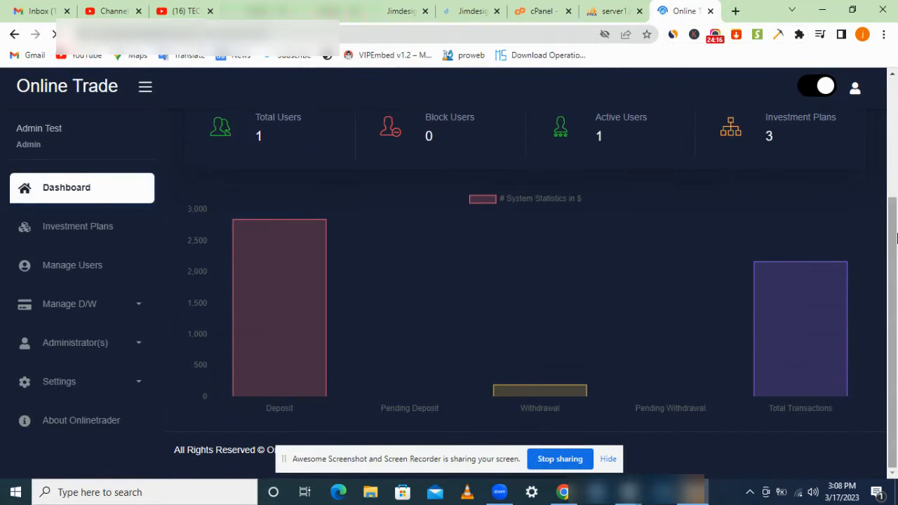
pyautogui.scroll(3, 713, 251)
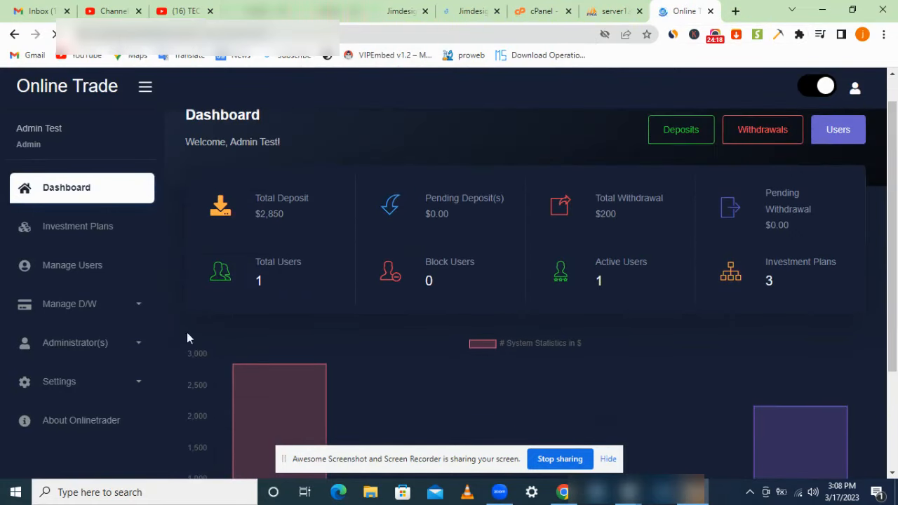
pyautogui.click(140, 345)
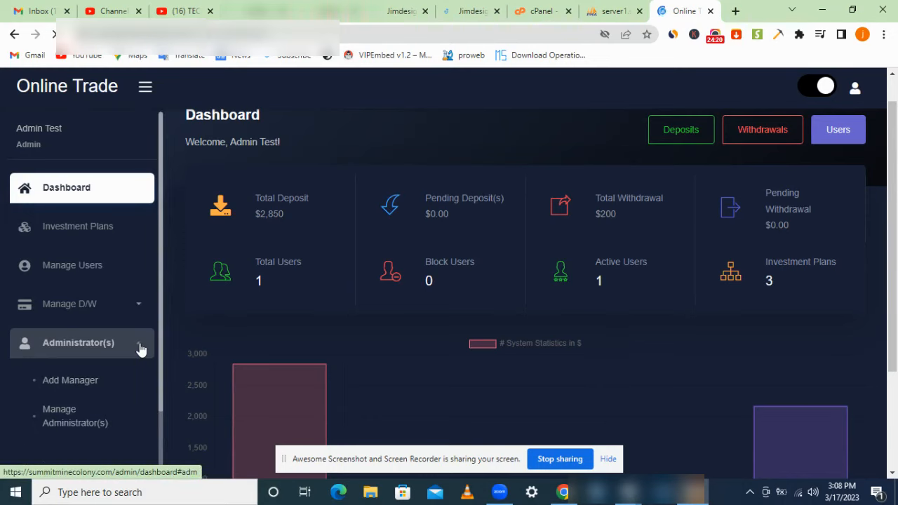
pyautogui.click(137, 349)
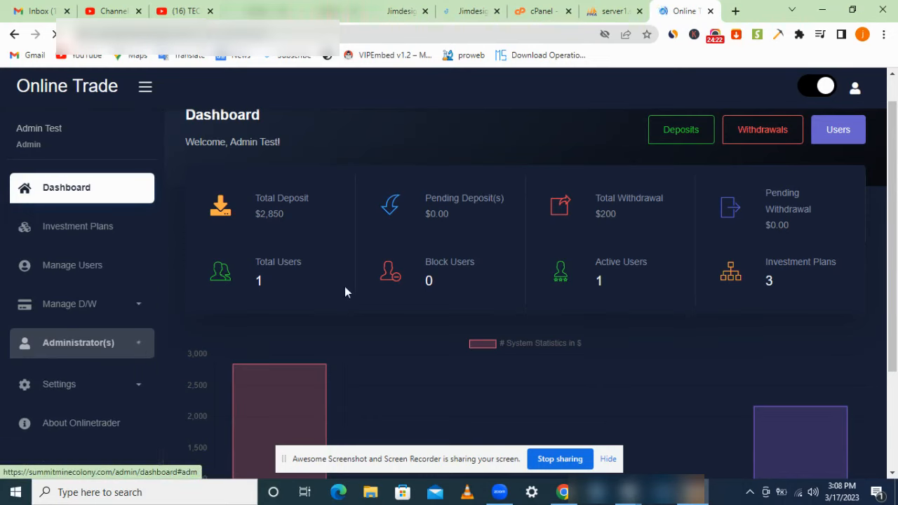
pyautogui.click(834, 140)
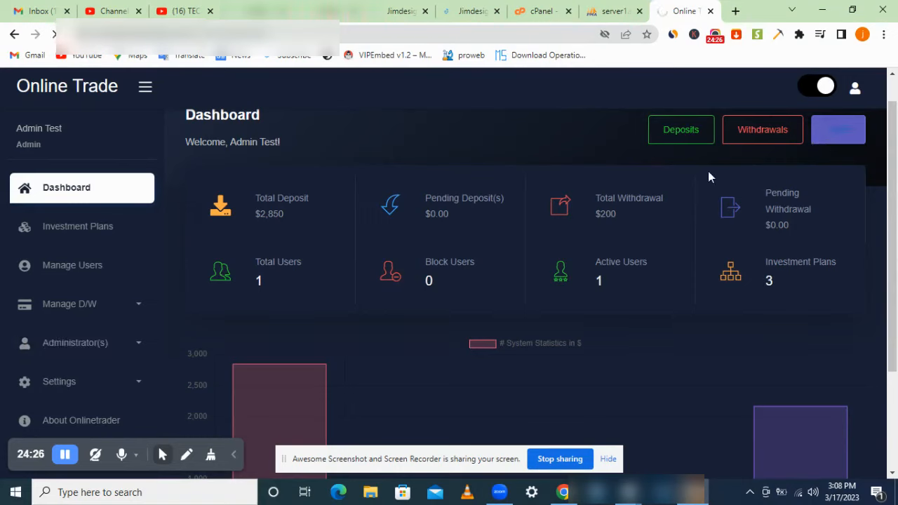
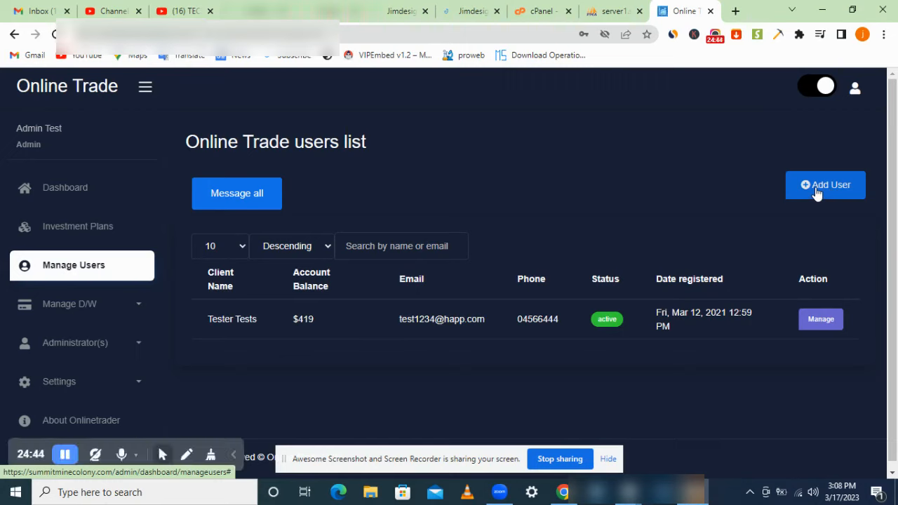
# Step: Start a new user with username test1234 and full name test1234
pyautogui.click(815, 190)
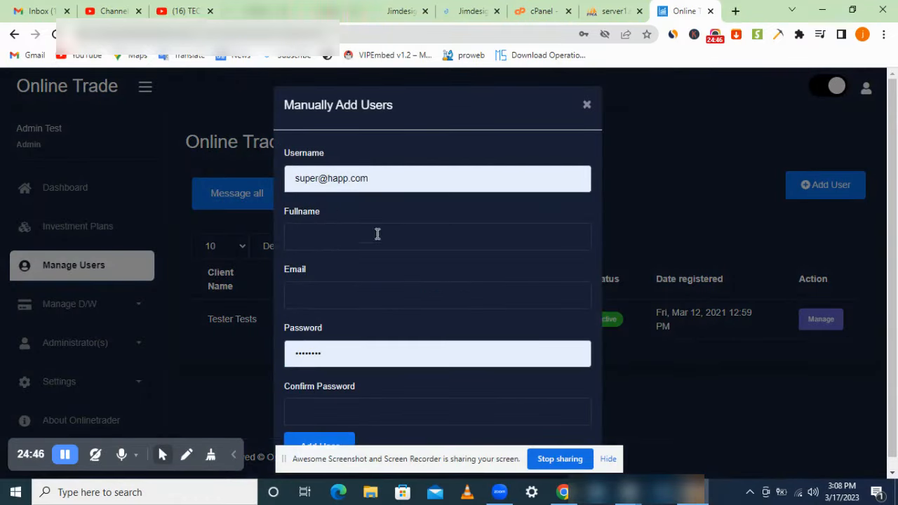
pyautogui.click(403, 184)
pyautogui.moveTo(404, 183); pyautogui.dragTo(268, 187)
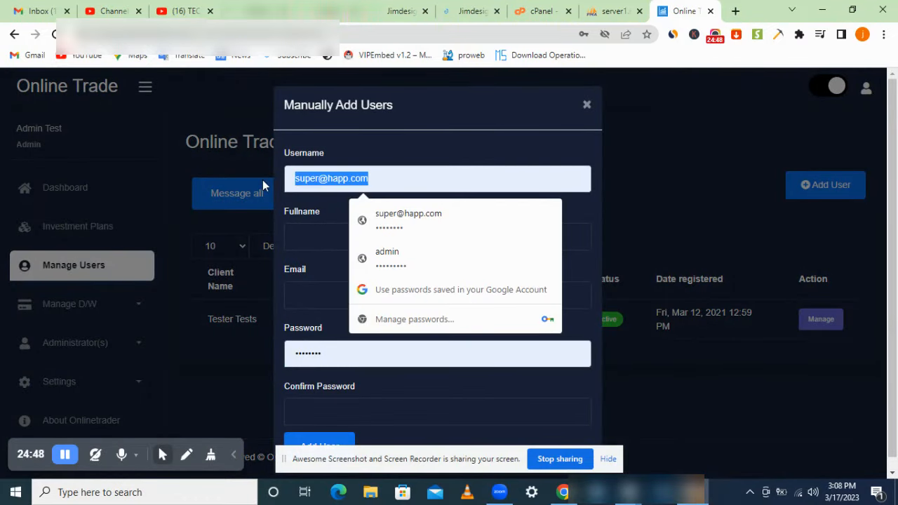
pyautogui.write('test1234')
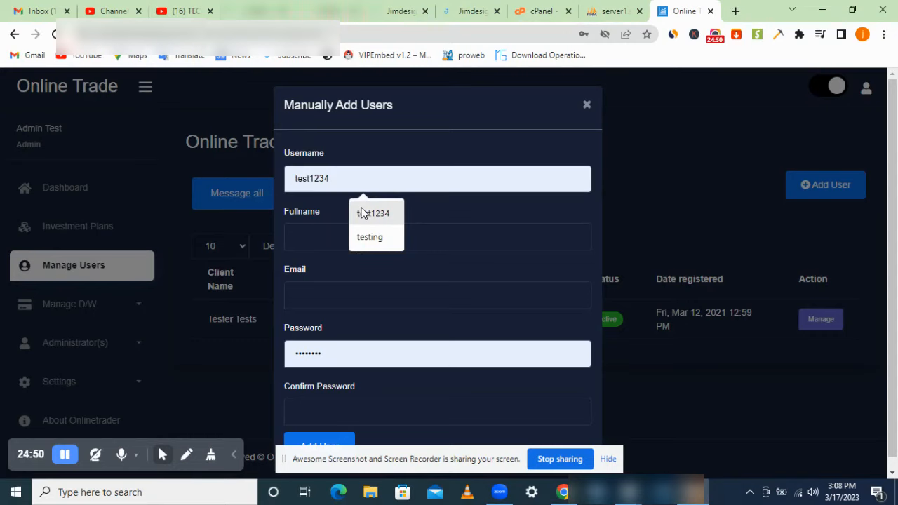
pyautogui.click(361, 213)
pyautogui.click(341, 242)
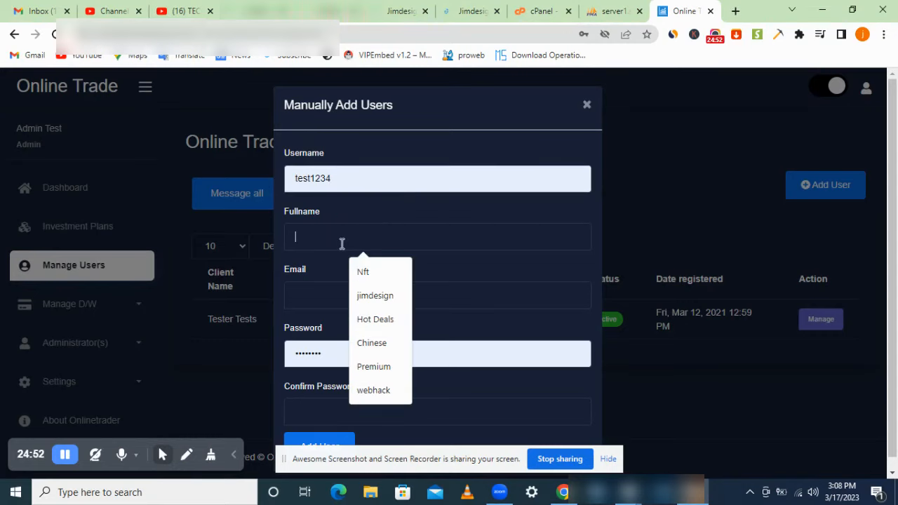
pyautogui.write('test1234')
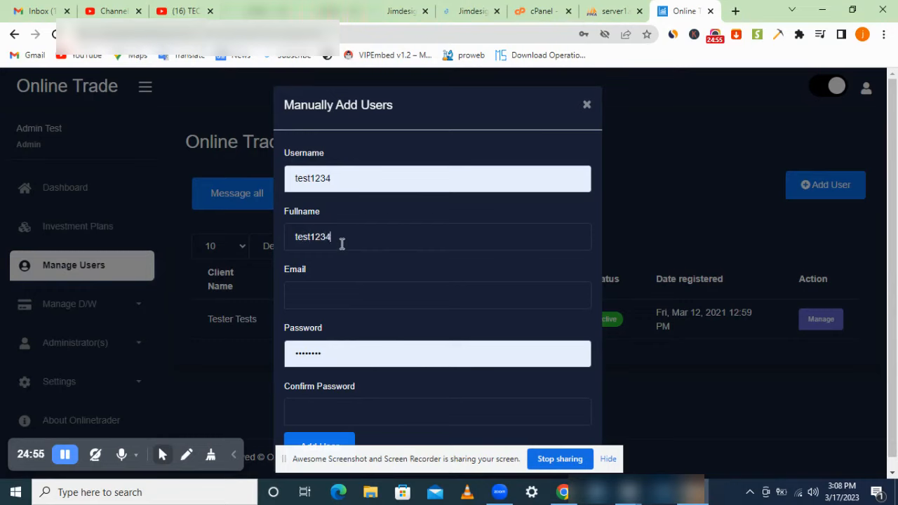
# Step: Enter the user's e-mail, password and password confirmation, then submit the new user
pyautogui.click(332, 295)
pyautogui.write('test')
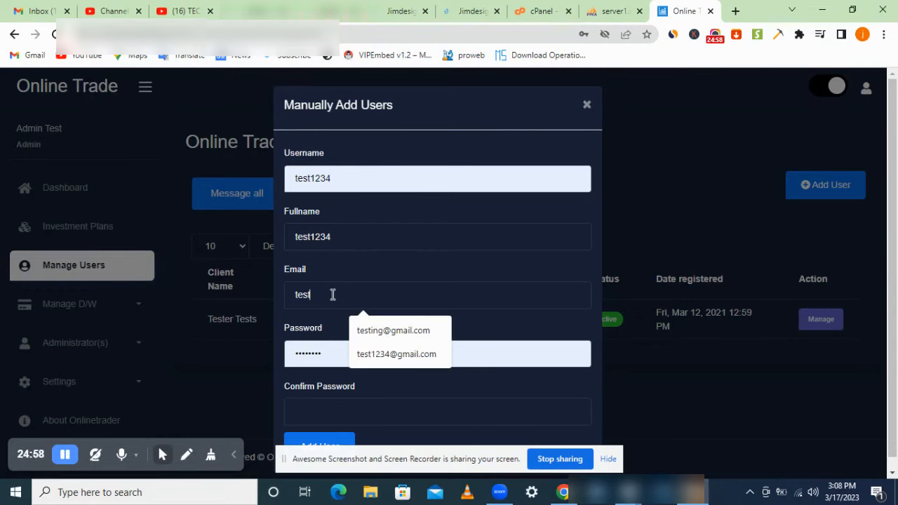
pyautogui.write('@')
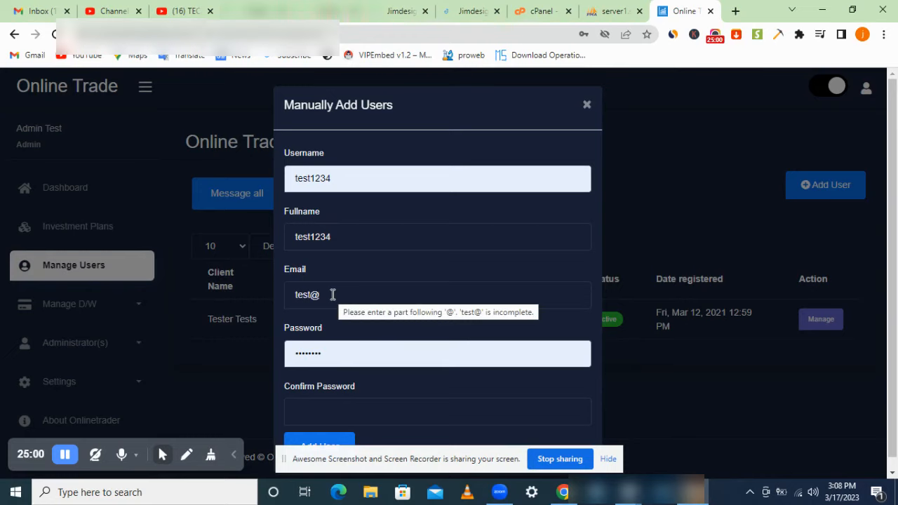
pyautogui.write('gmail.com')
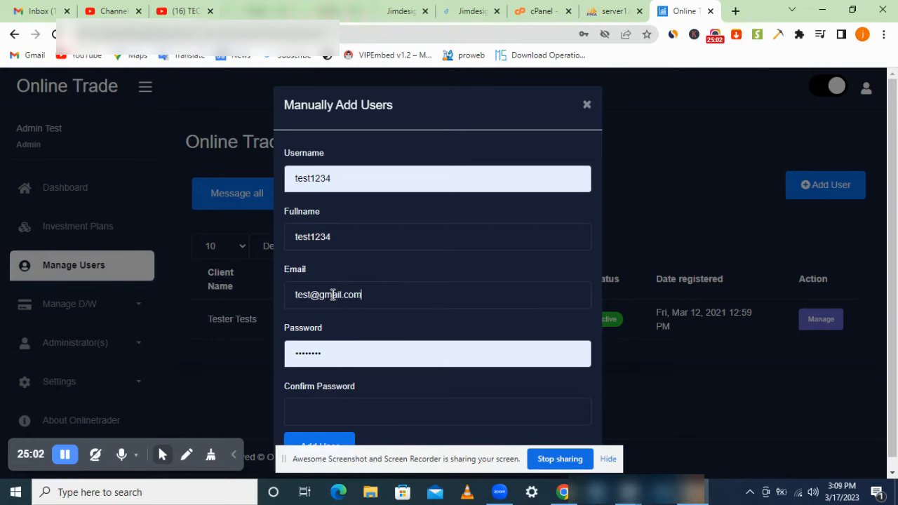
pyautogui.click(321, 354)
pyautogui.moveTo(321, 354); pyautogui.dragTo(297, 349)
pyautogui.press('BackSpace')
pyautogui.write('t')
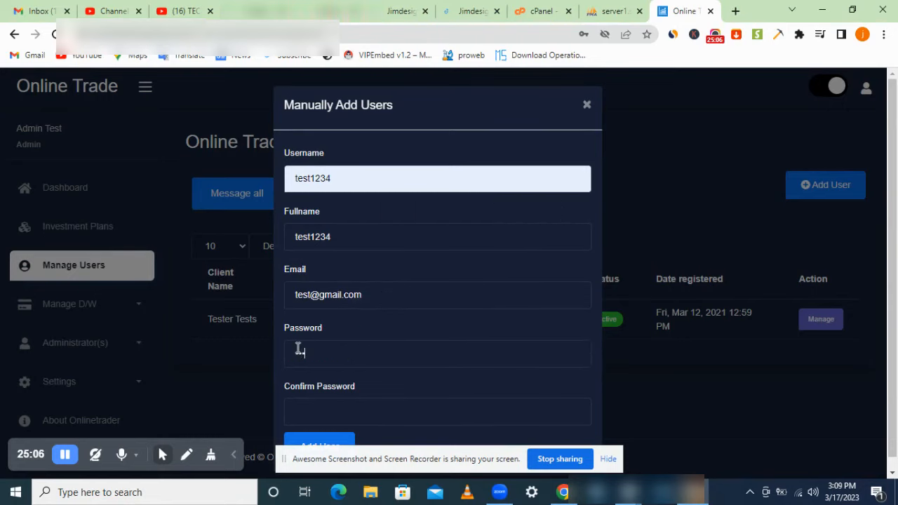
pyautogui.write('t12')
pyautogui.click(342, 419)
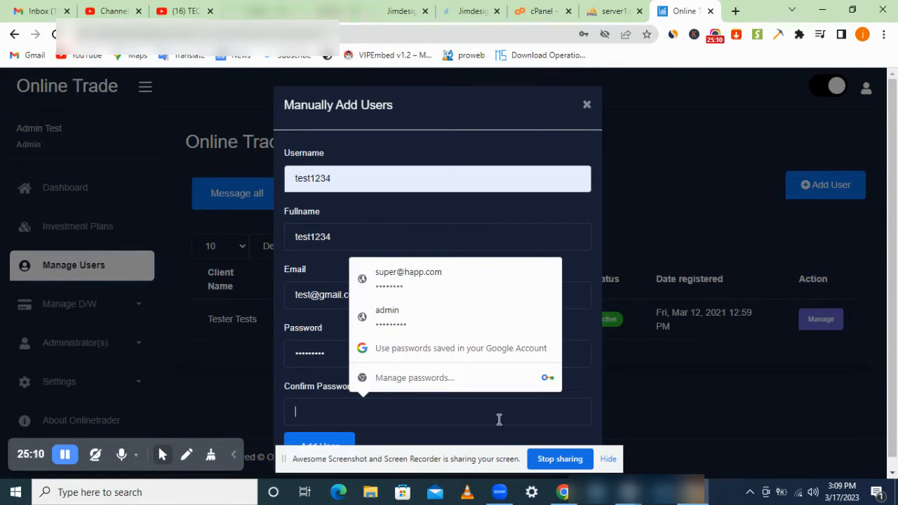
pyautogui.write('test12345')
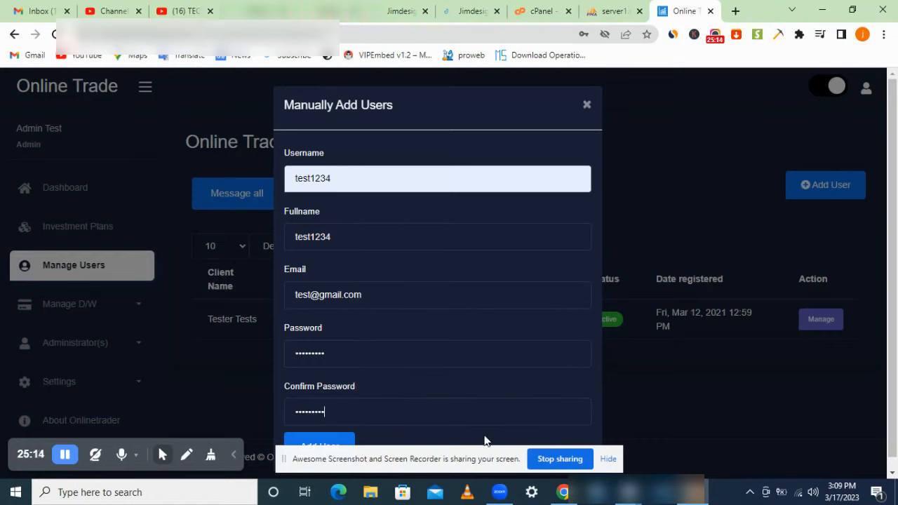
pyautogui.scroll(-1, 491, 414)
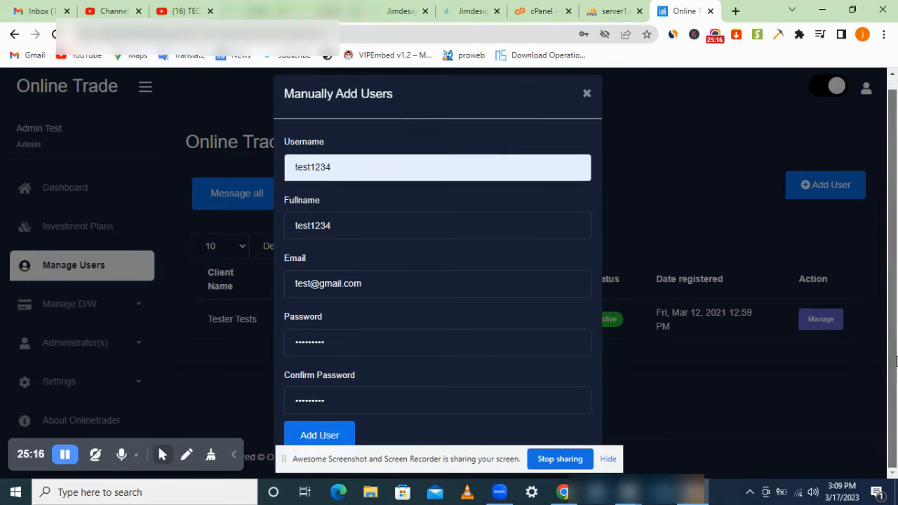
pyautogui.click(328, 439)
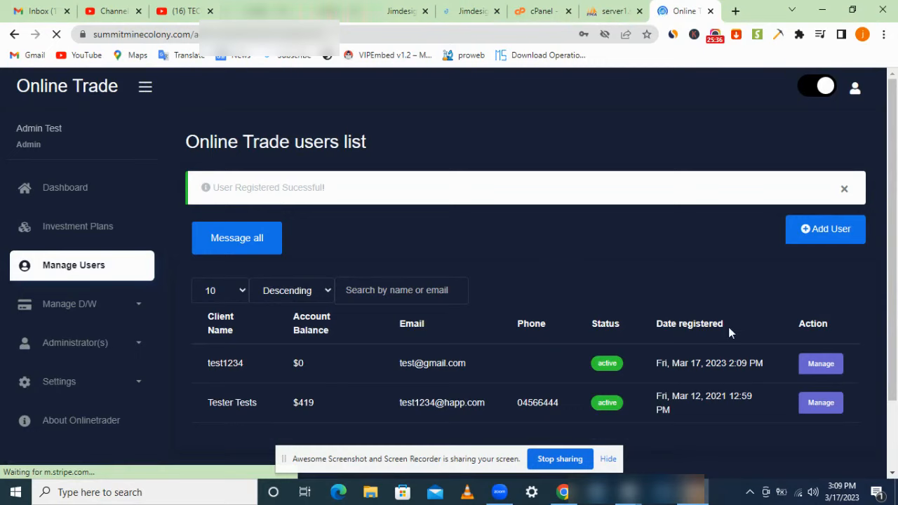
# Step: On test1234's page, decline the browser's password prompts and choose Verify Email from Actions
pyautogui.click(819, 364)
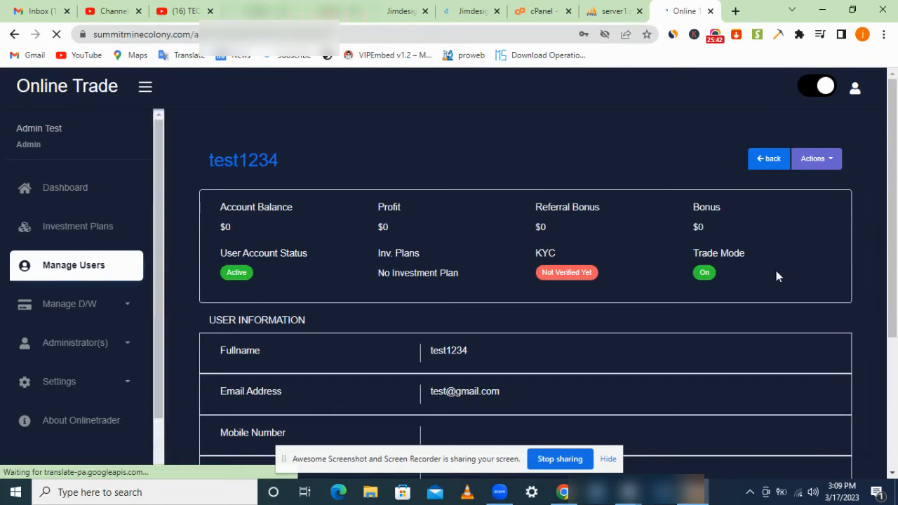
pyautogui.click(825, 162)
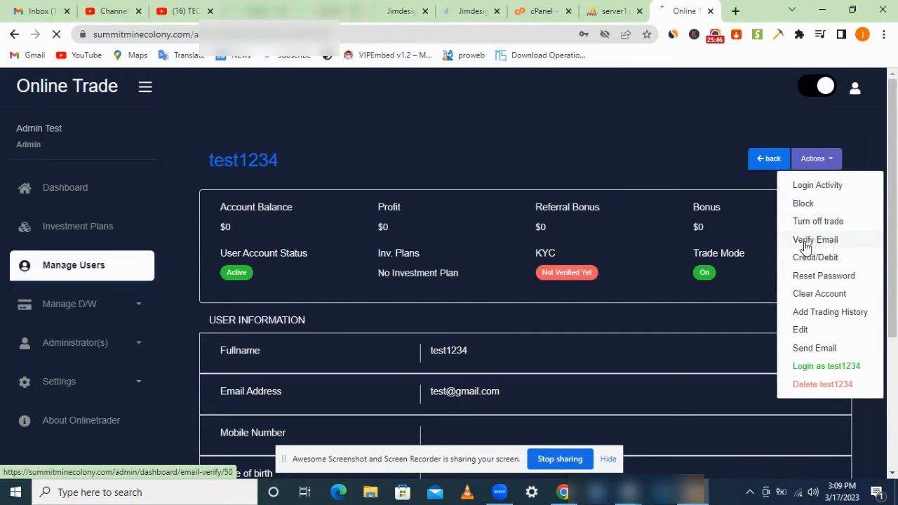
pyautogui.click(636, 226)
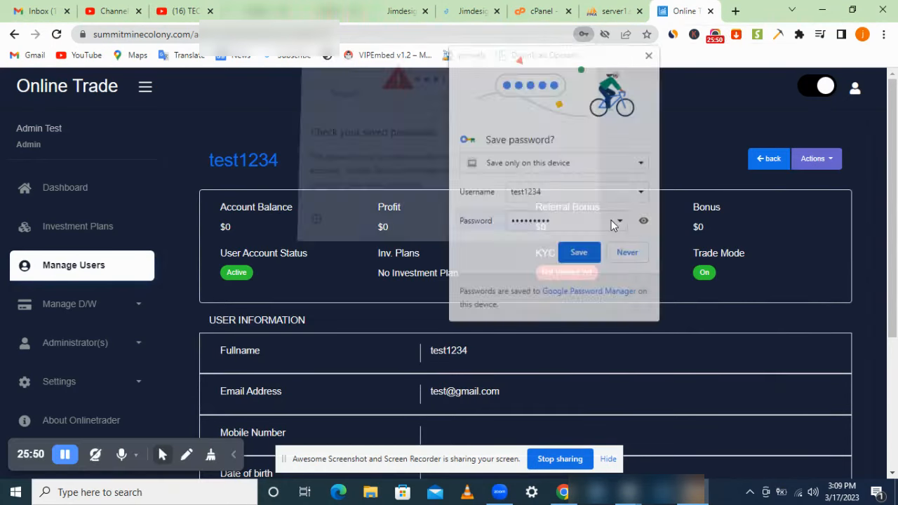
pyautogui.click(565, 225)
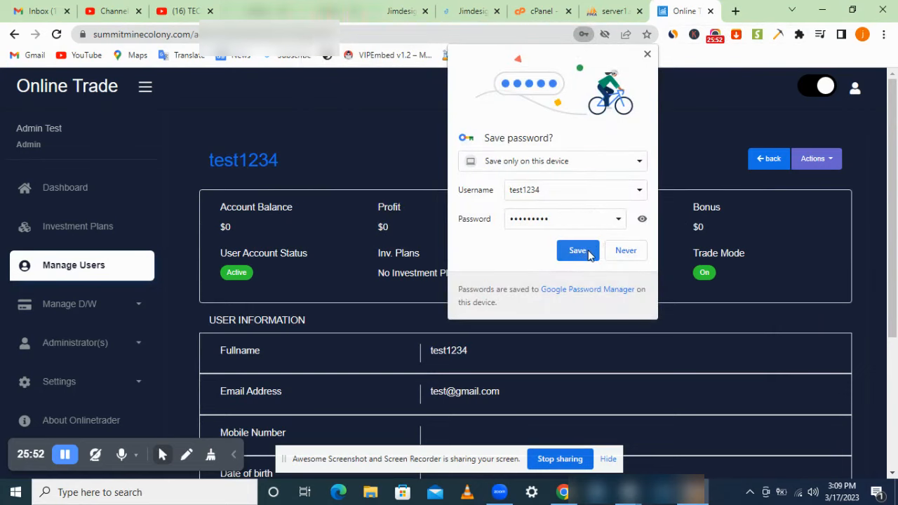
pyautogui.click(622, 252)
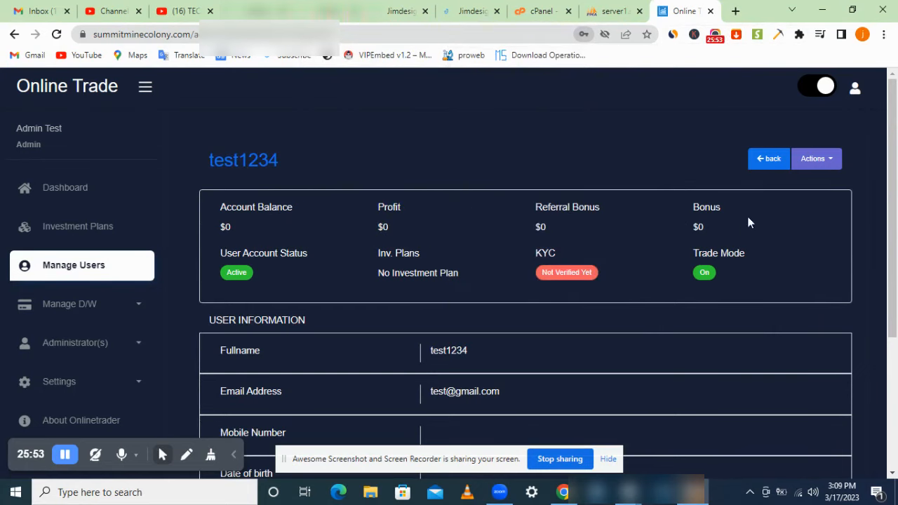
pyautogui.click(816, 158)
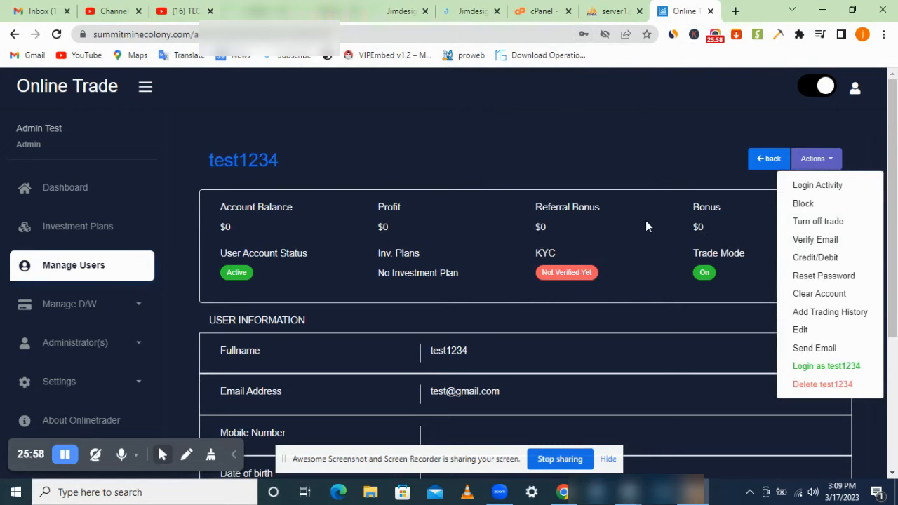
pyautogui.click(826, 240)
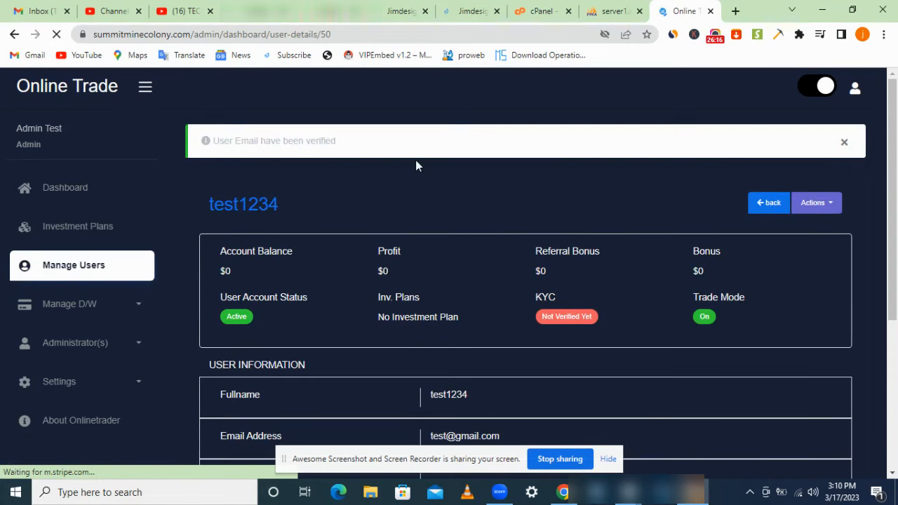
pyautogui.click(817, 208)
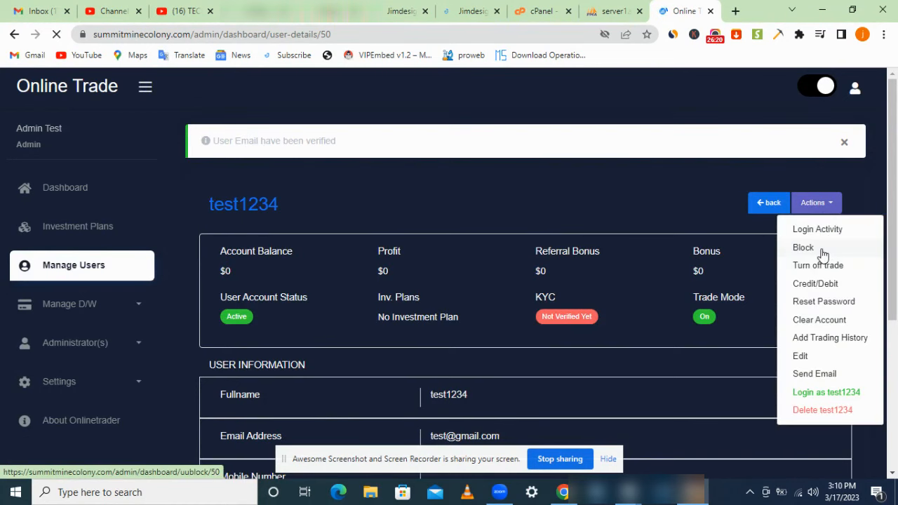
pyautogui.click(817, 339)
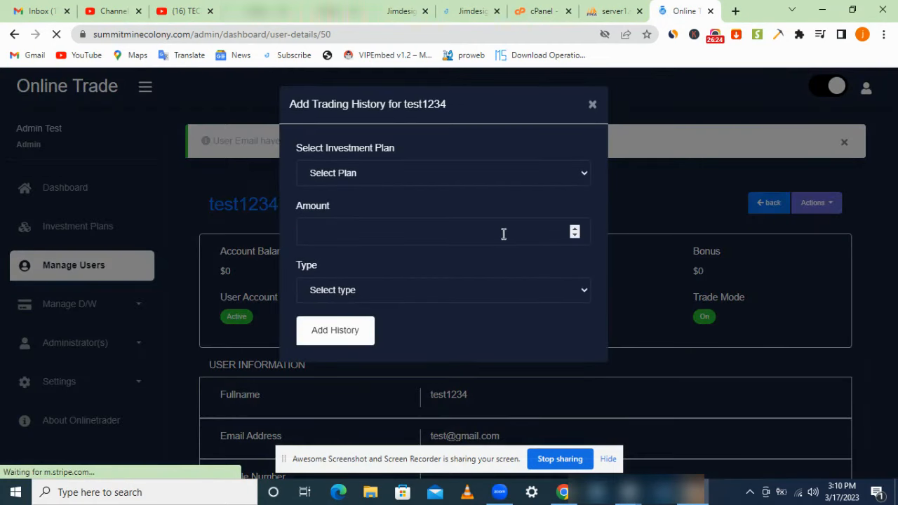
pyautogui.click(487, 181)
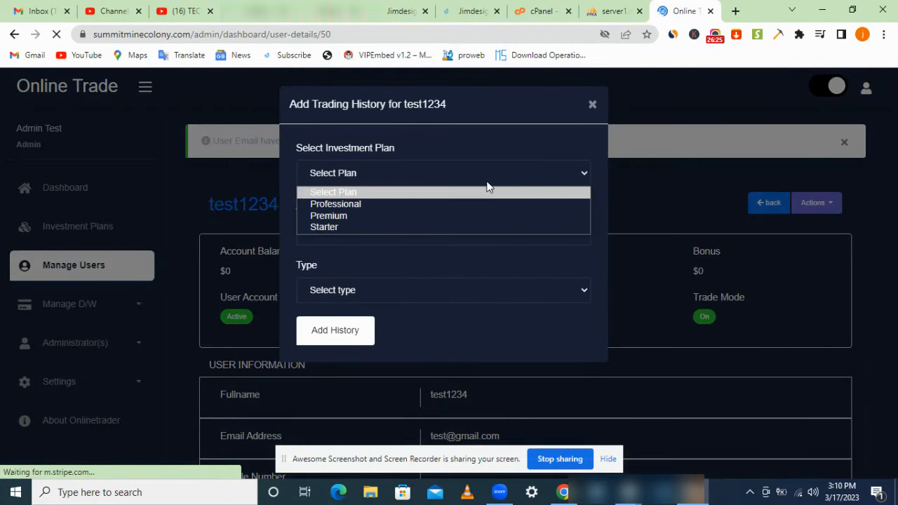
pyautogui.click(436, 227)
pyautogui.click(428, 233)
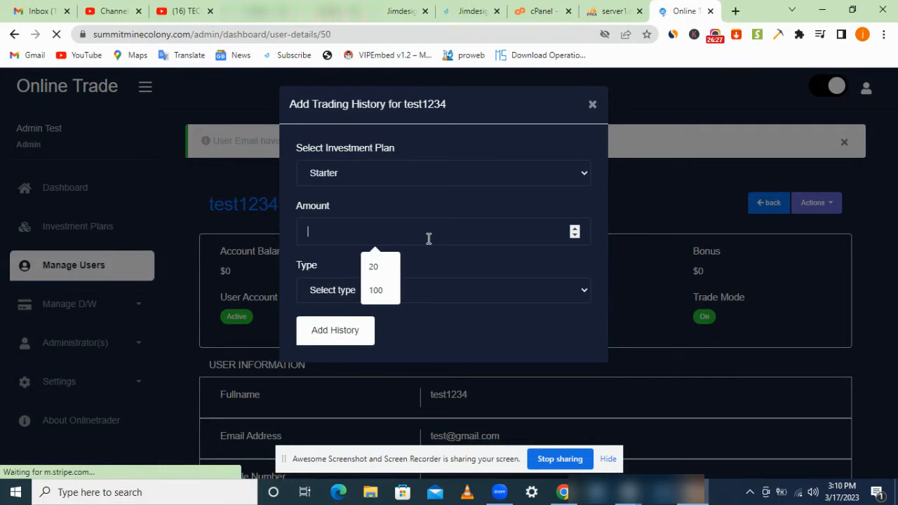
pyautogui.click(447, 290)
pyautogui.click(432, 318)
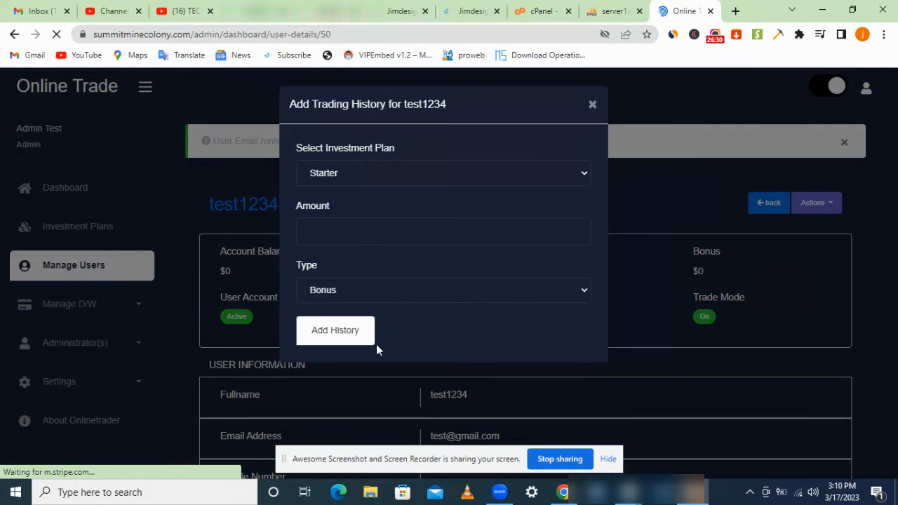
pyautogui.click(592, 105)
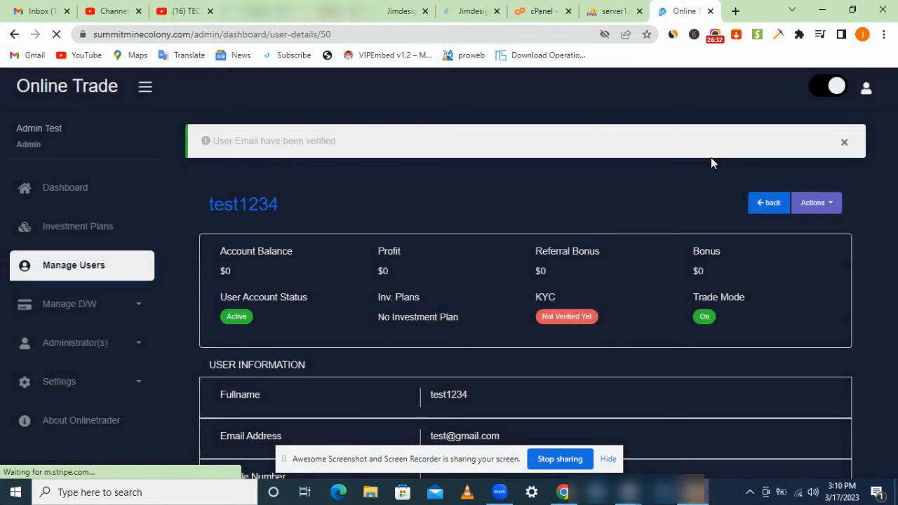
pyautogui.click(827, 207)
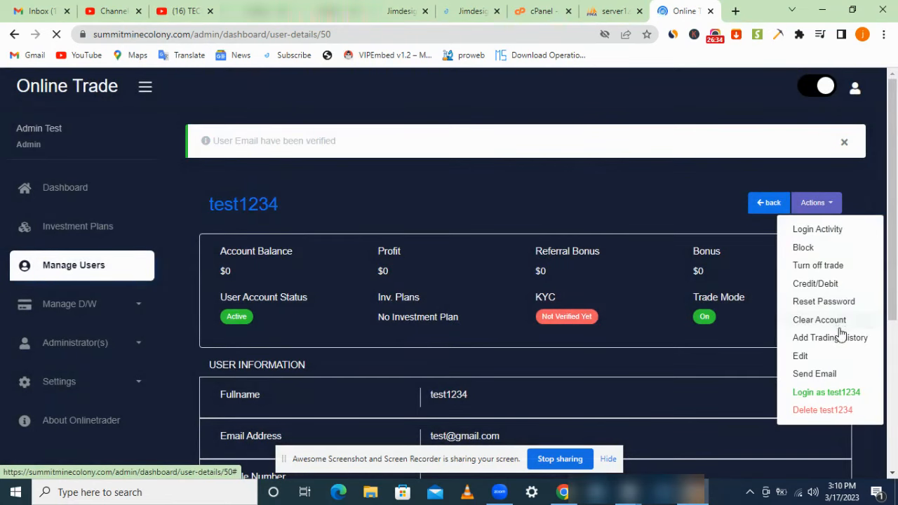
# Step: Preview and cancel Clear Account and Reset Password, then choose Edit from test1234's Actions
pyautogui.click(819, 320)
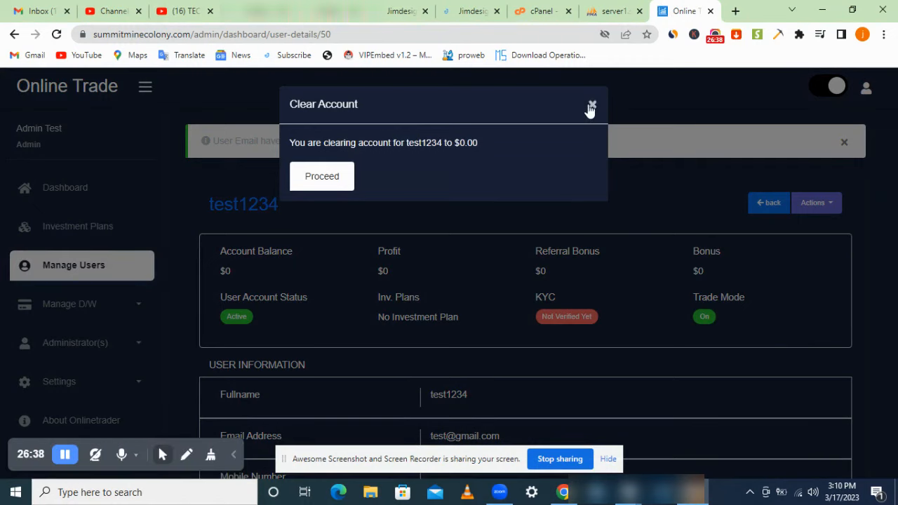
pyautogui.click(591, 105)
pyautogui.click(803, 200)
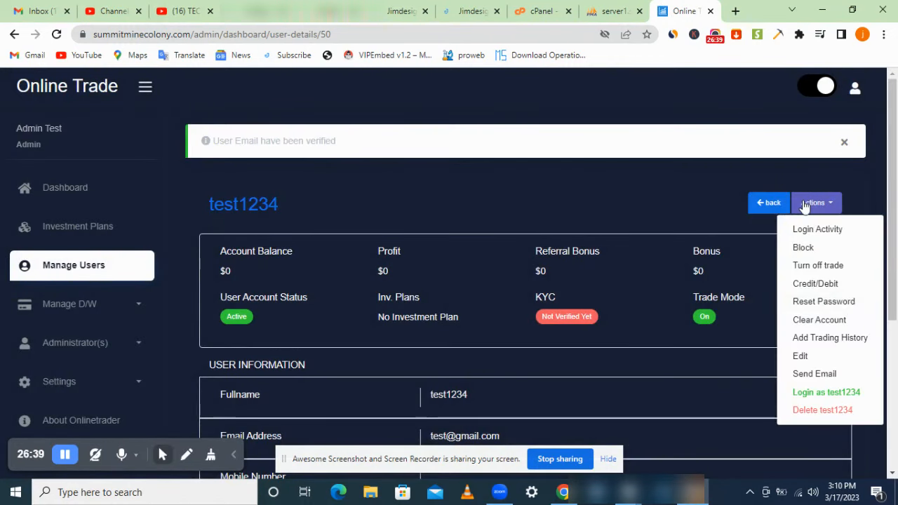
pyautogui.click(824, 302)
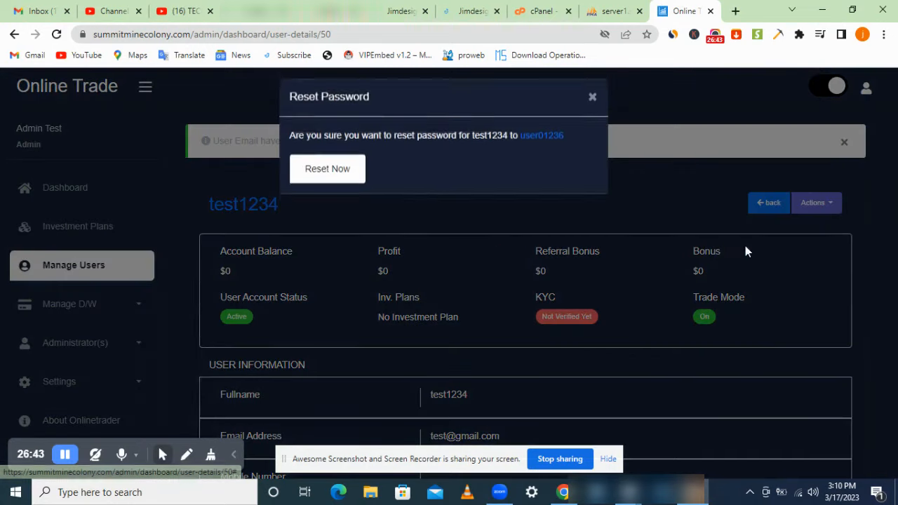
pyautogui.click(591, 105)
pyautogui.click(808, 205)
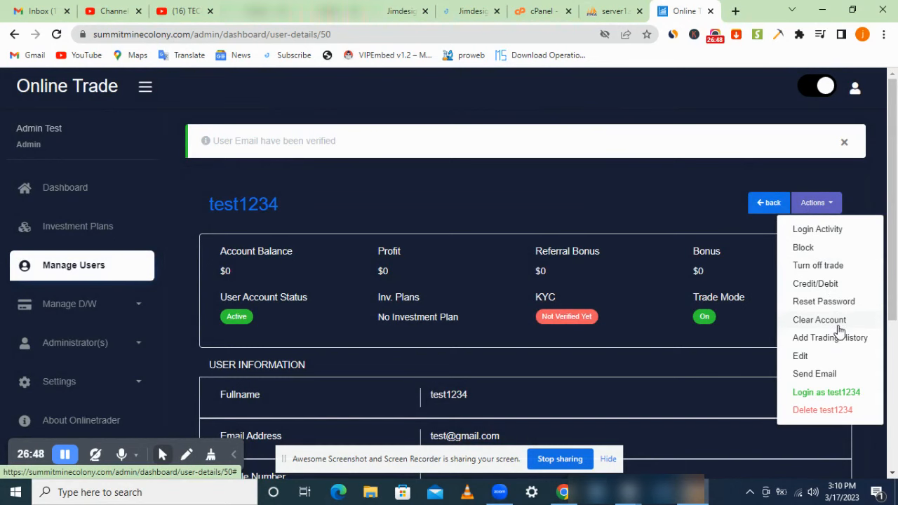
pyautogui.click(800, 357)
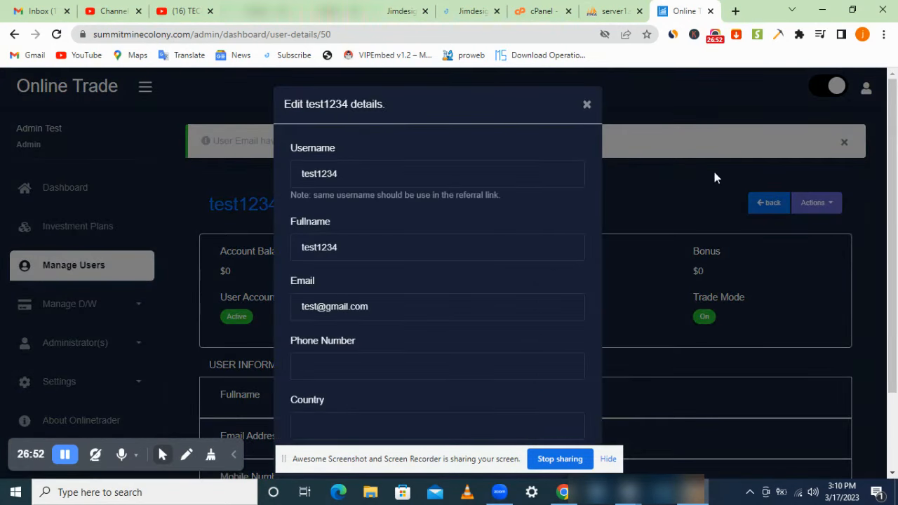
# Step: Scroll through the Edit test1234 details form and close it without saving
pyautogui.scroll(-2, 894, 256)
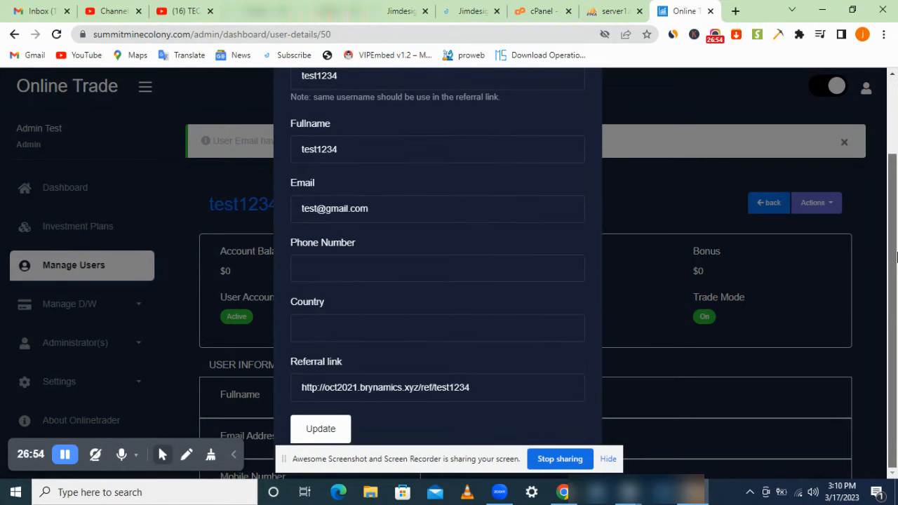
pyautogui.scroll(2, 895, 257)
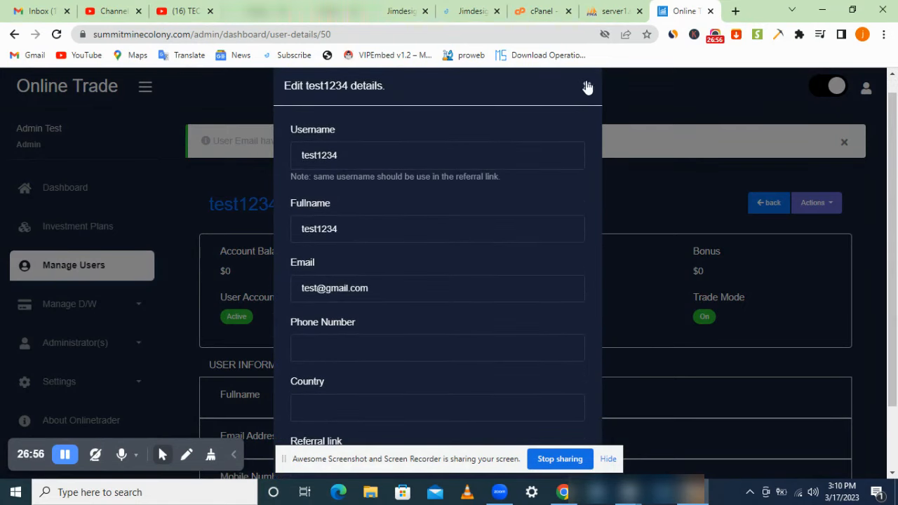
pyautogui.click(588, 85)
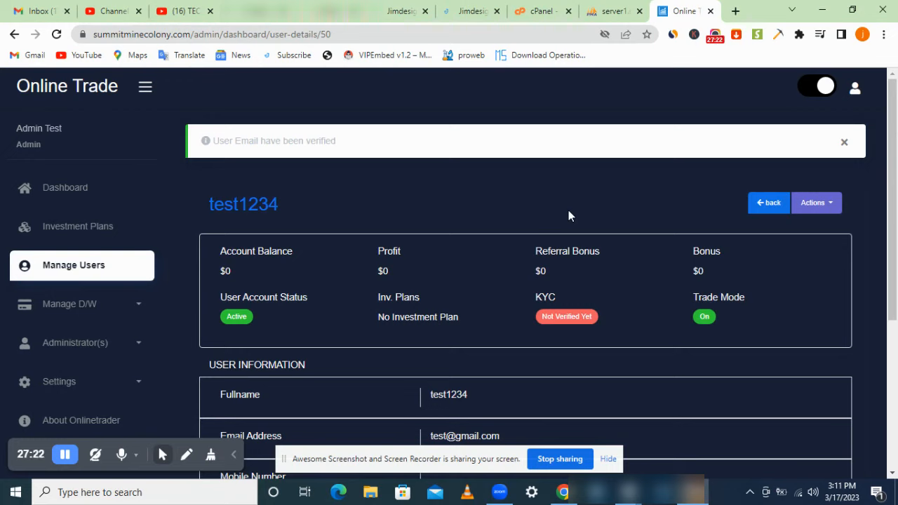
pyautogui.click(715, 36)
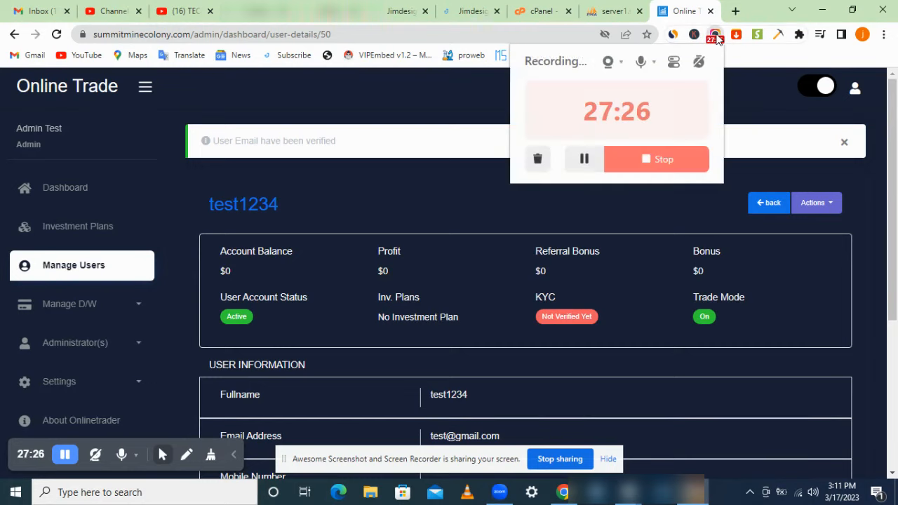